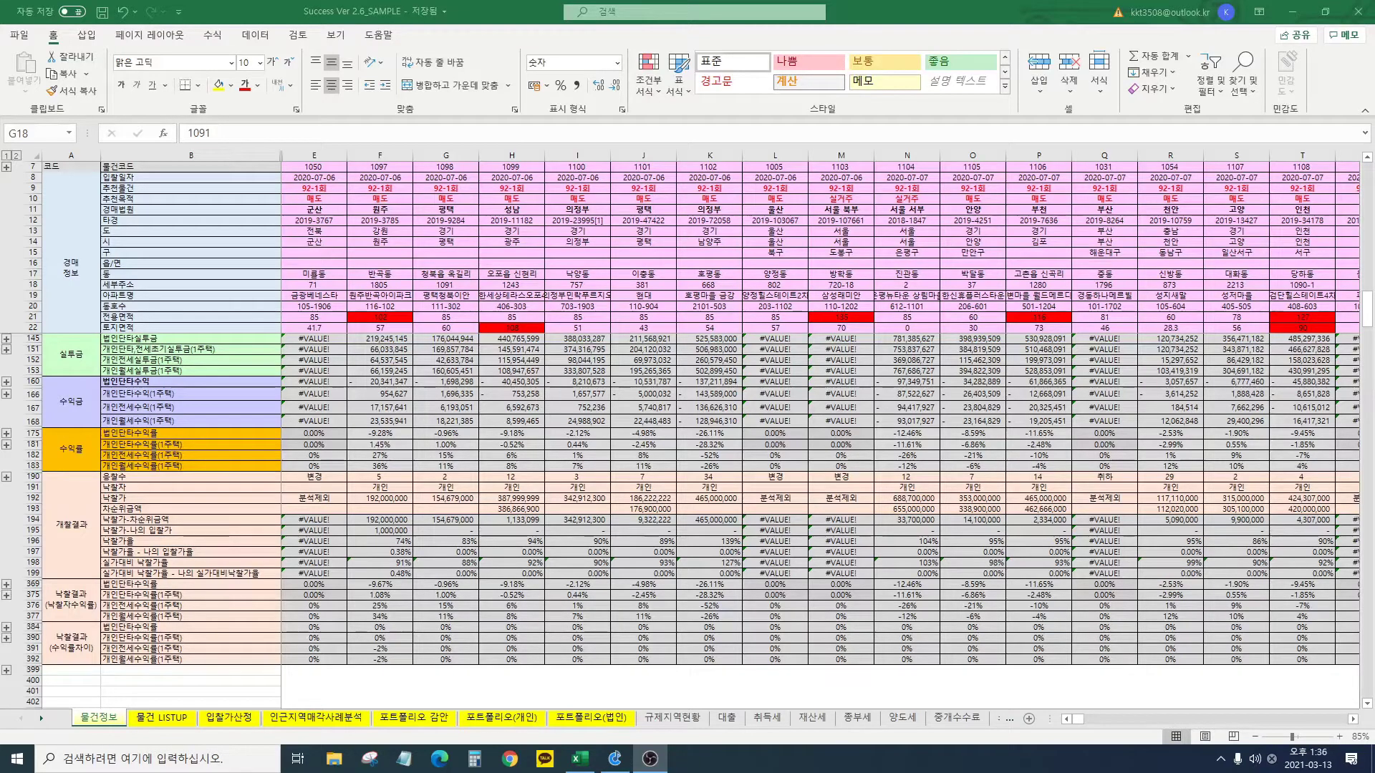
Step: Examine the 개찰결과 block A190:F199 and the 매도호가 figure in E107 on the 물건정보 sheet
drag(45, 527, 379, 559)
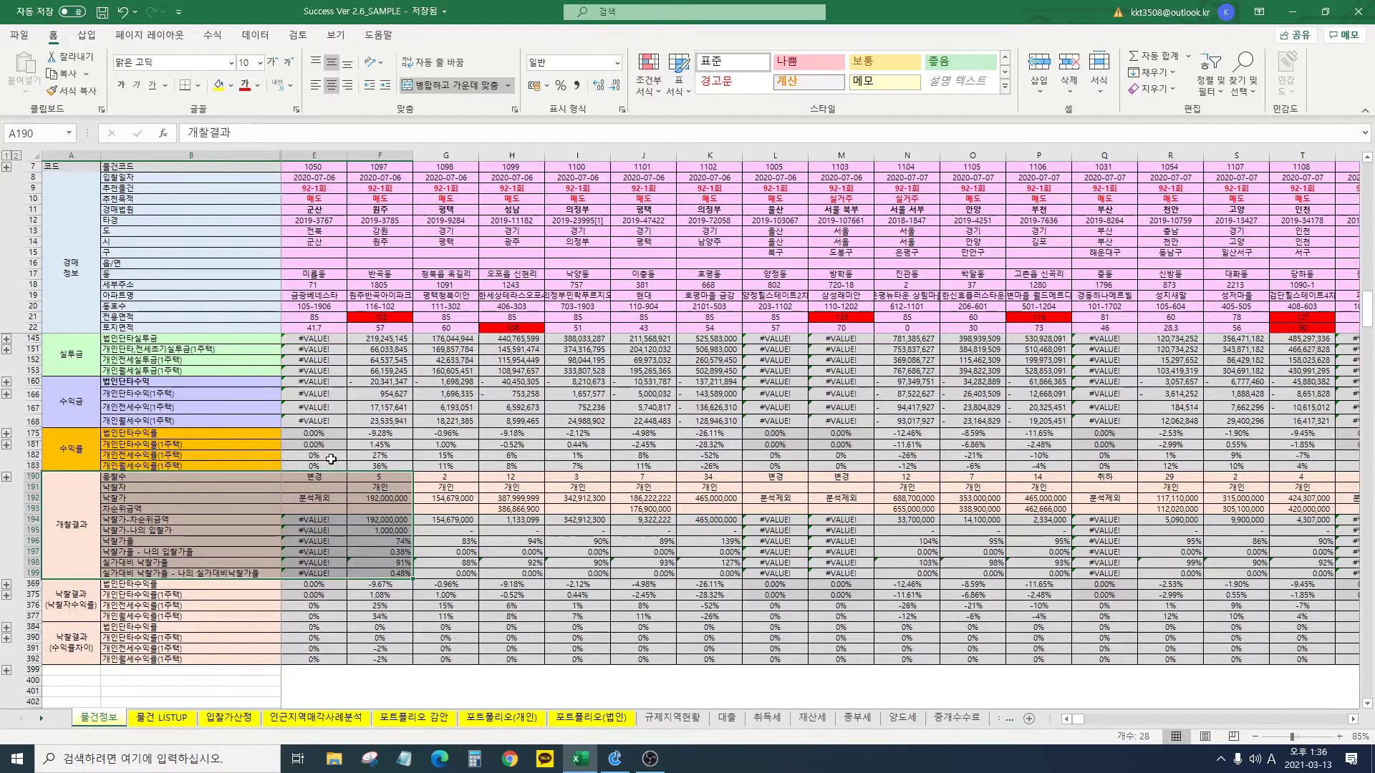
scroll(333, 458, up, 9)
scroll(344, 450, up, 1)
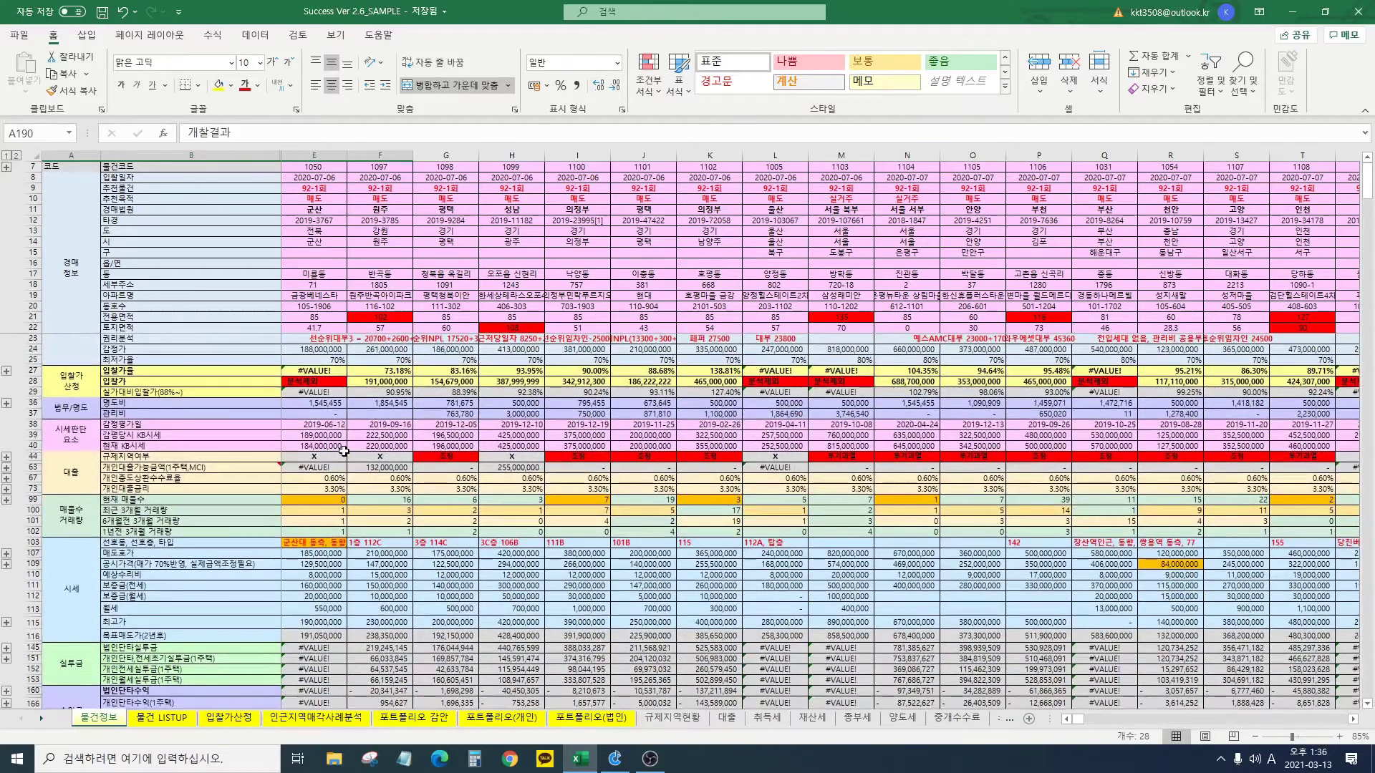
click(317, 556)
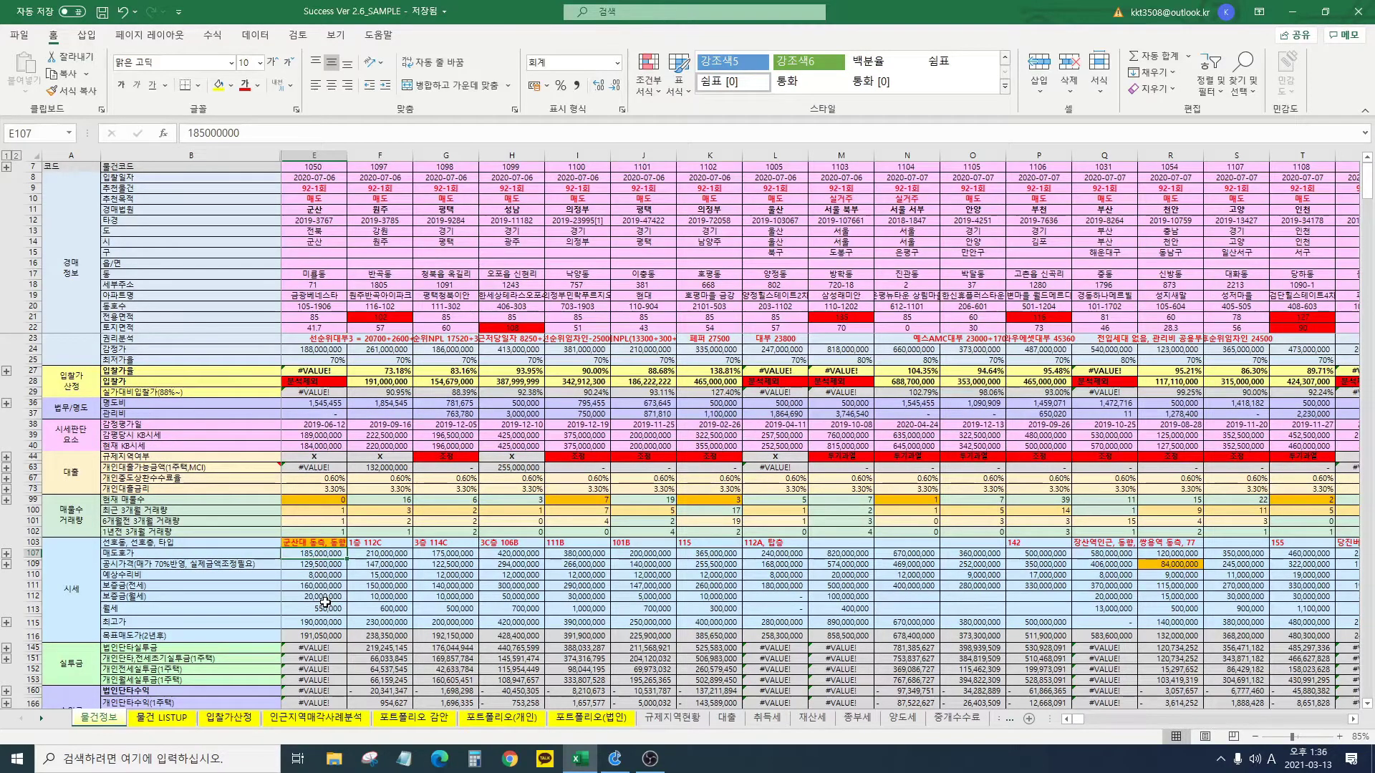
Step: Examine the WORST CASE price inputs from D103 down to D142 on the 입찰가산정 sheet
click(244, 725)
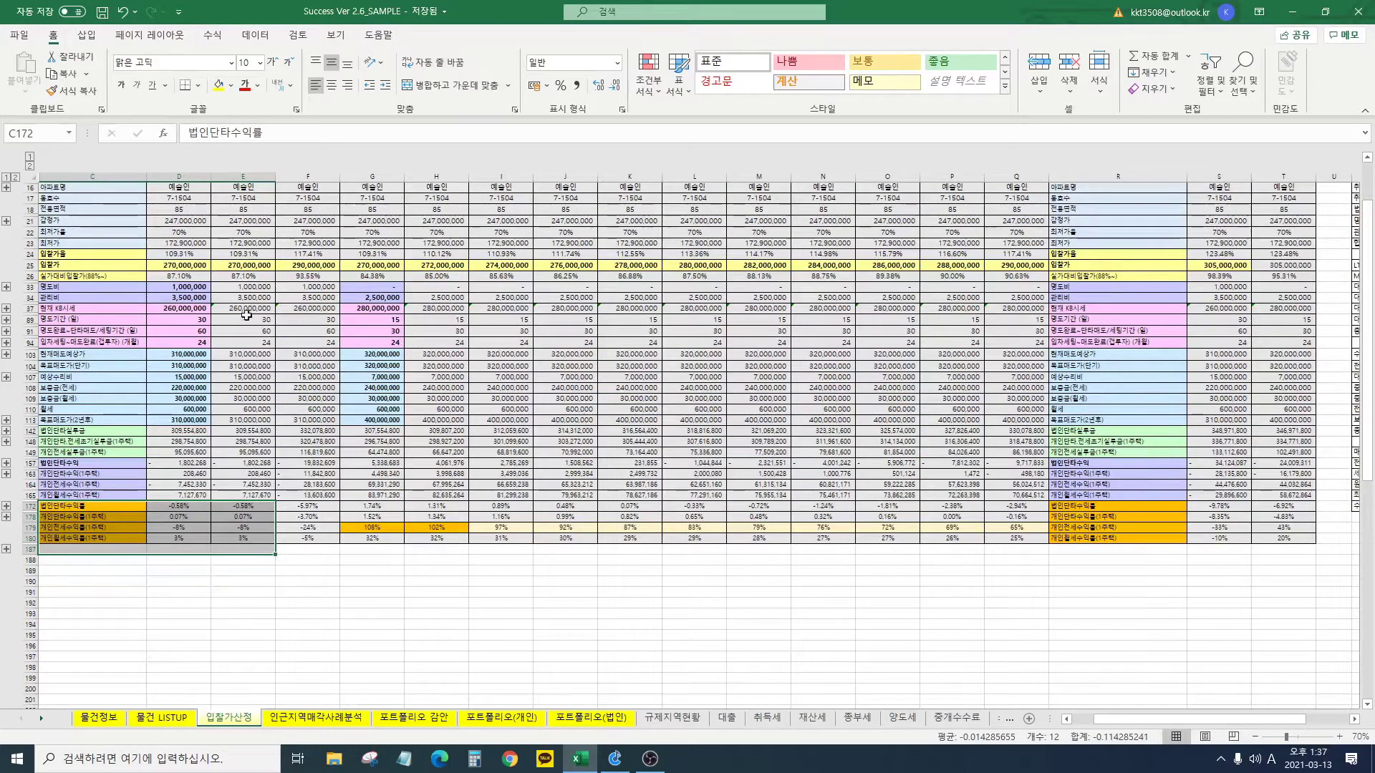
drag(188, 355, 180, 431)
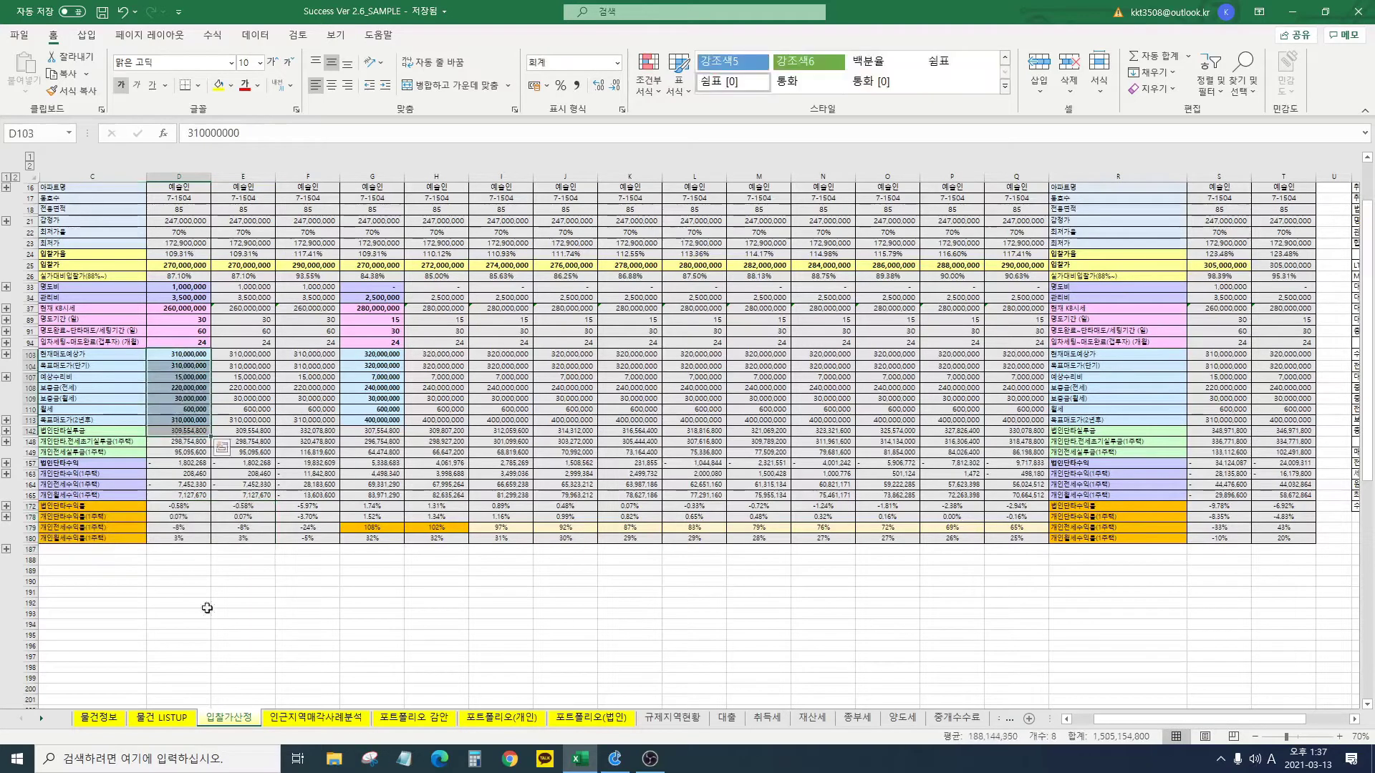
scroll(222, 447, up, 5)
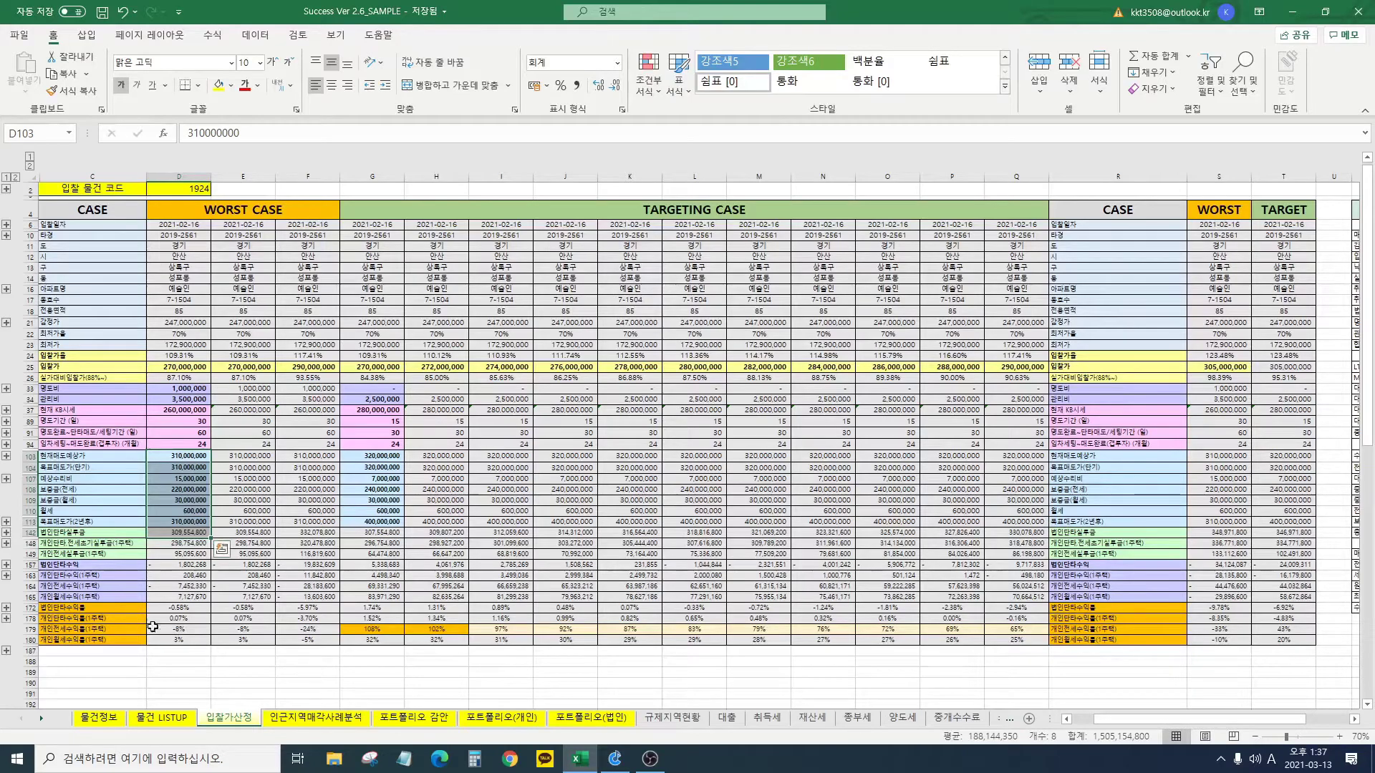
Step: Look at the 인근지역매각사례분석 sheet and return to the 물건정보 sheet
click(100, 718)
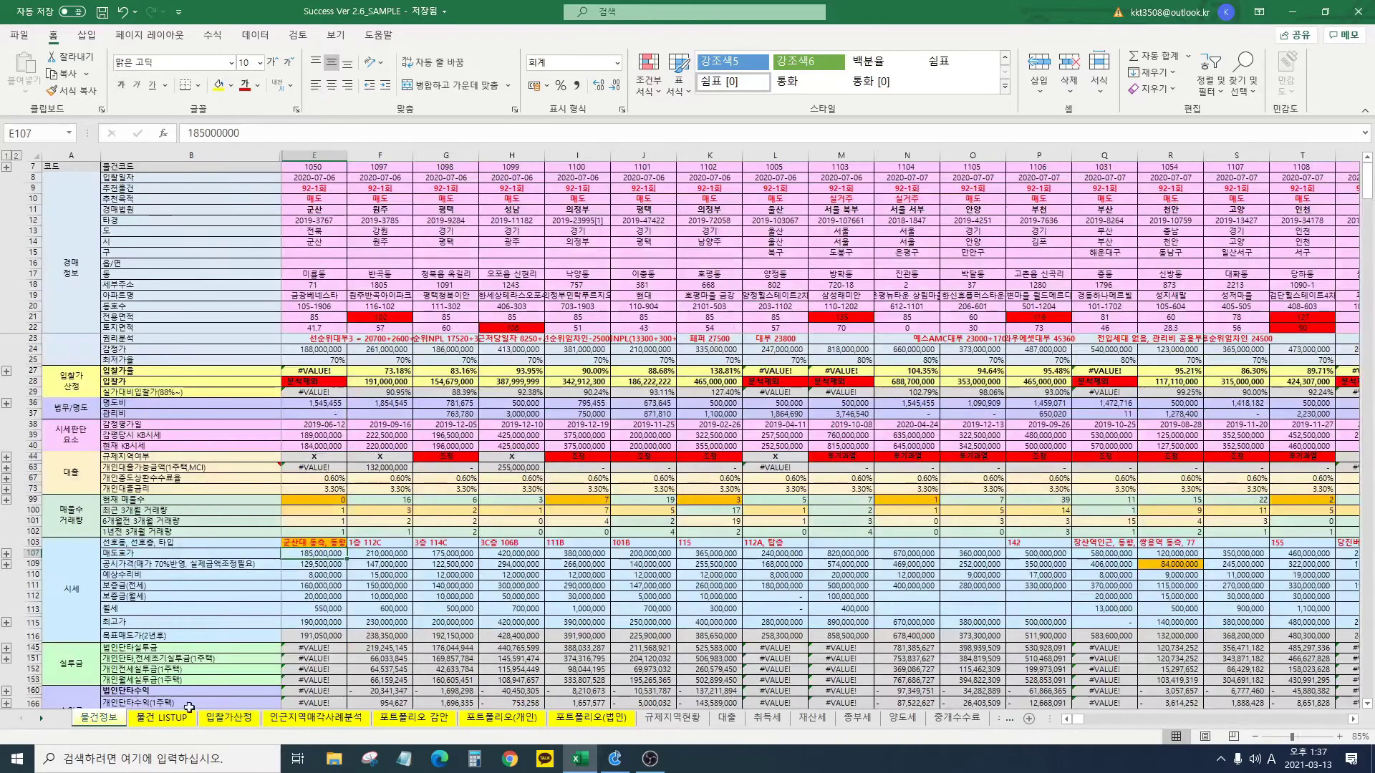
click(323, 718)
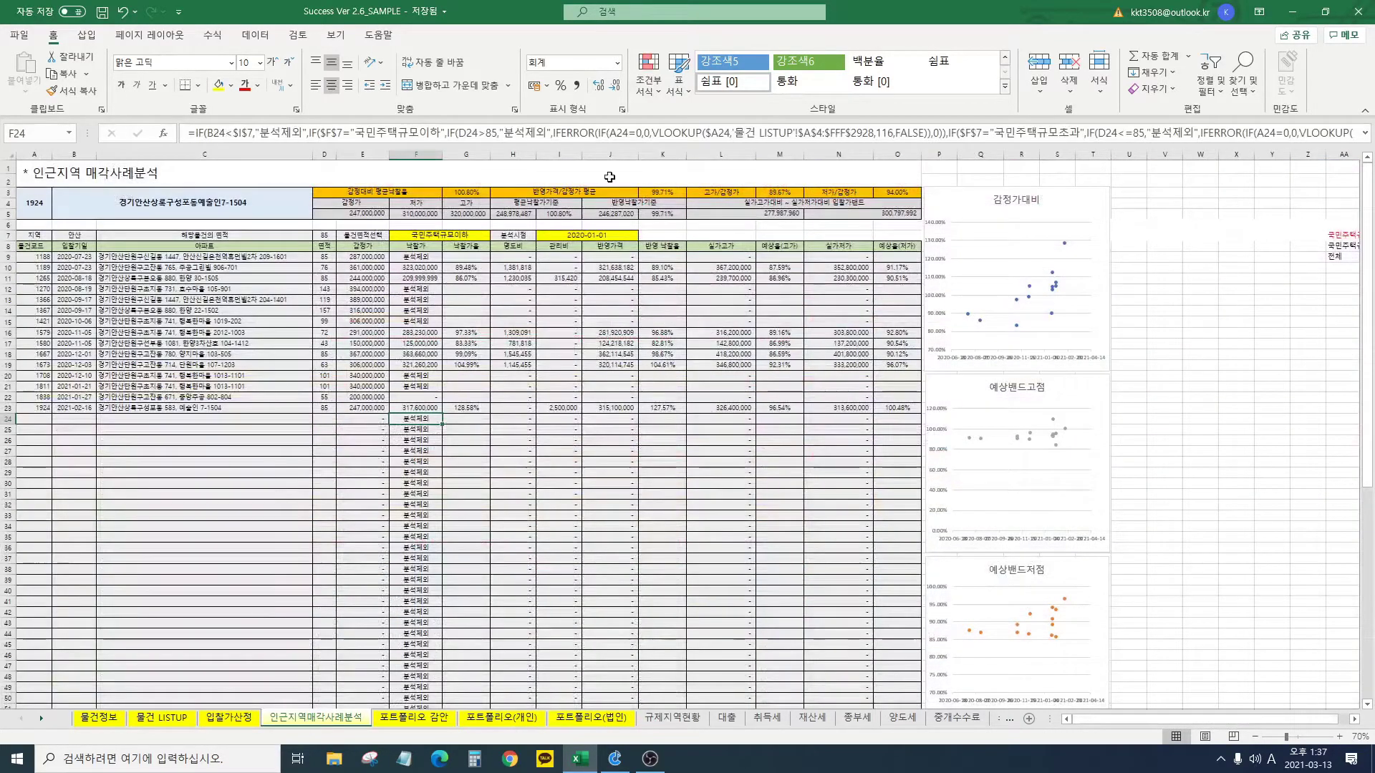
click(108, 718)
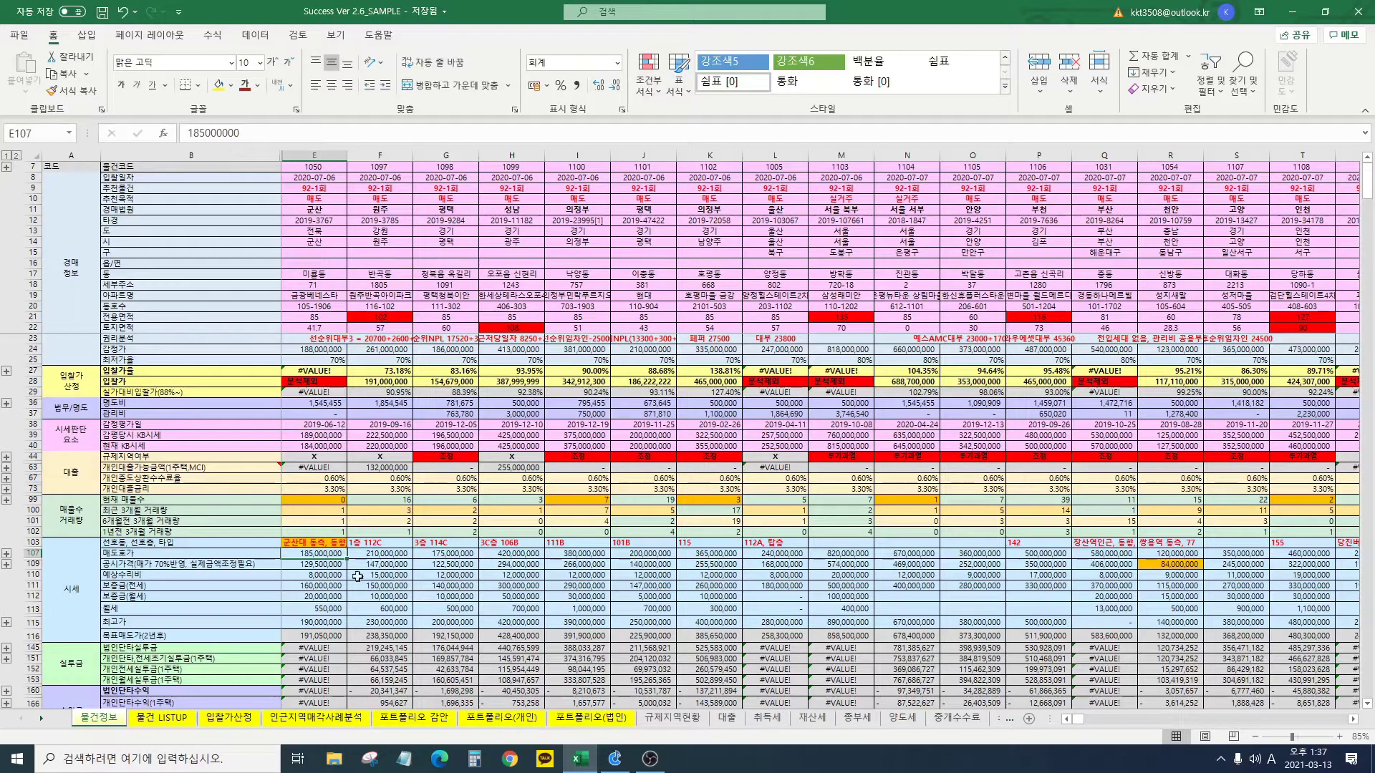
Step: Compare the WORST CASE inputs D103:D113 on 입찰가산정 with the 시세 figures E107:E115 on 물건정보
click(228, 717)
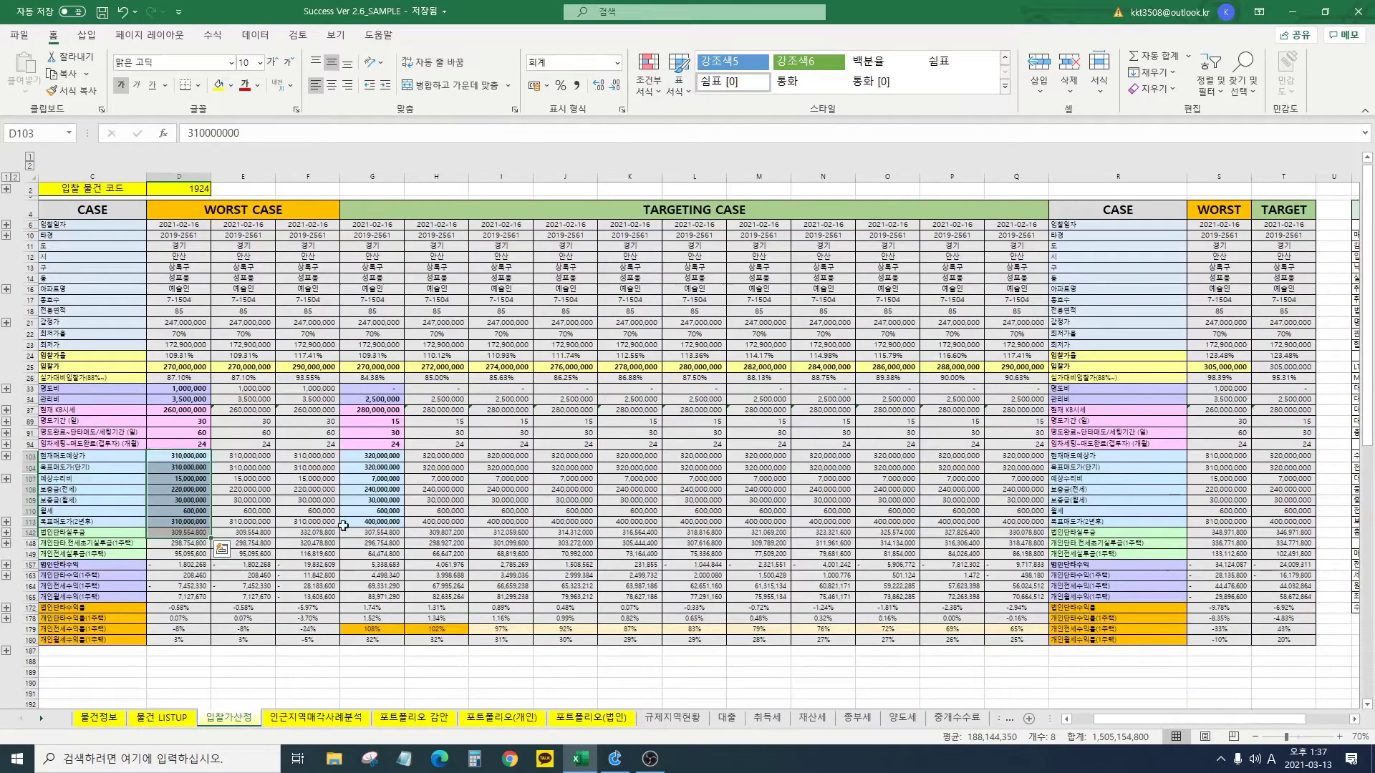
drag(178, 456, 166, 521)
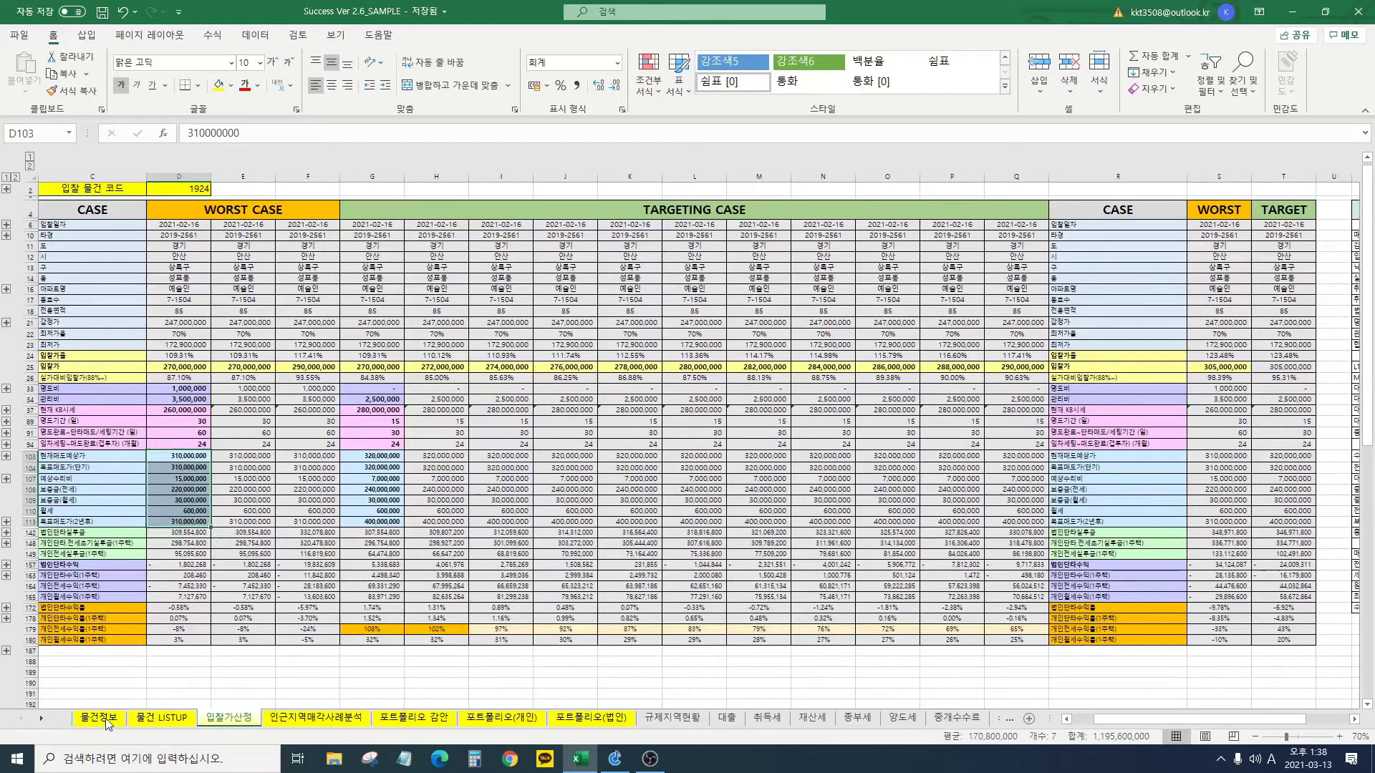
click(99, 718)
drag(307, 555, 315, 622)
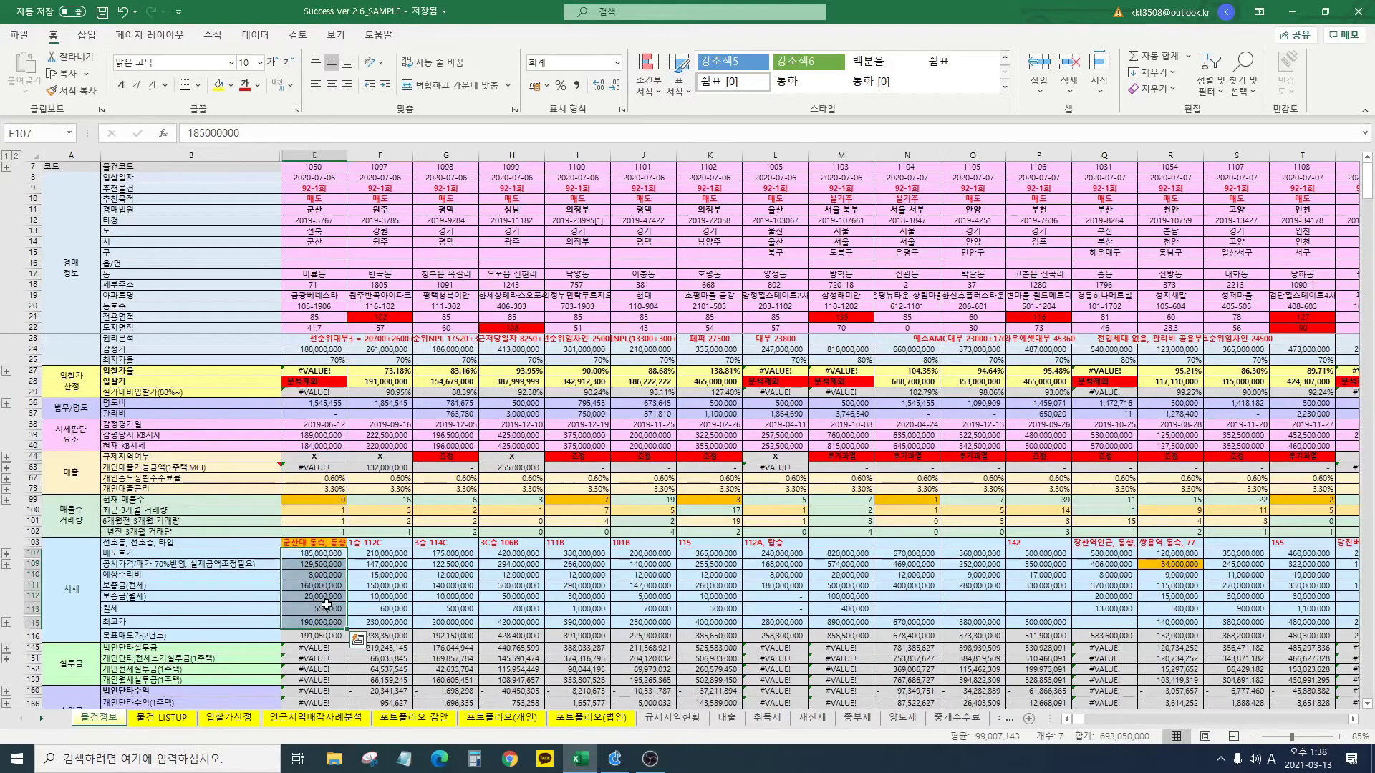
drag(334, 550, 330, 631)
Step: Examine column E of 물건정보 from row 11 downward, check it against 입찰가산정, and highlight E23:E116
drag(315, 211, 312, 680)
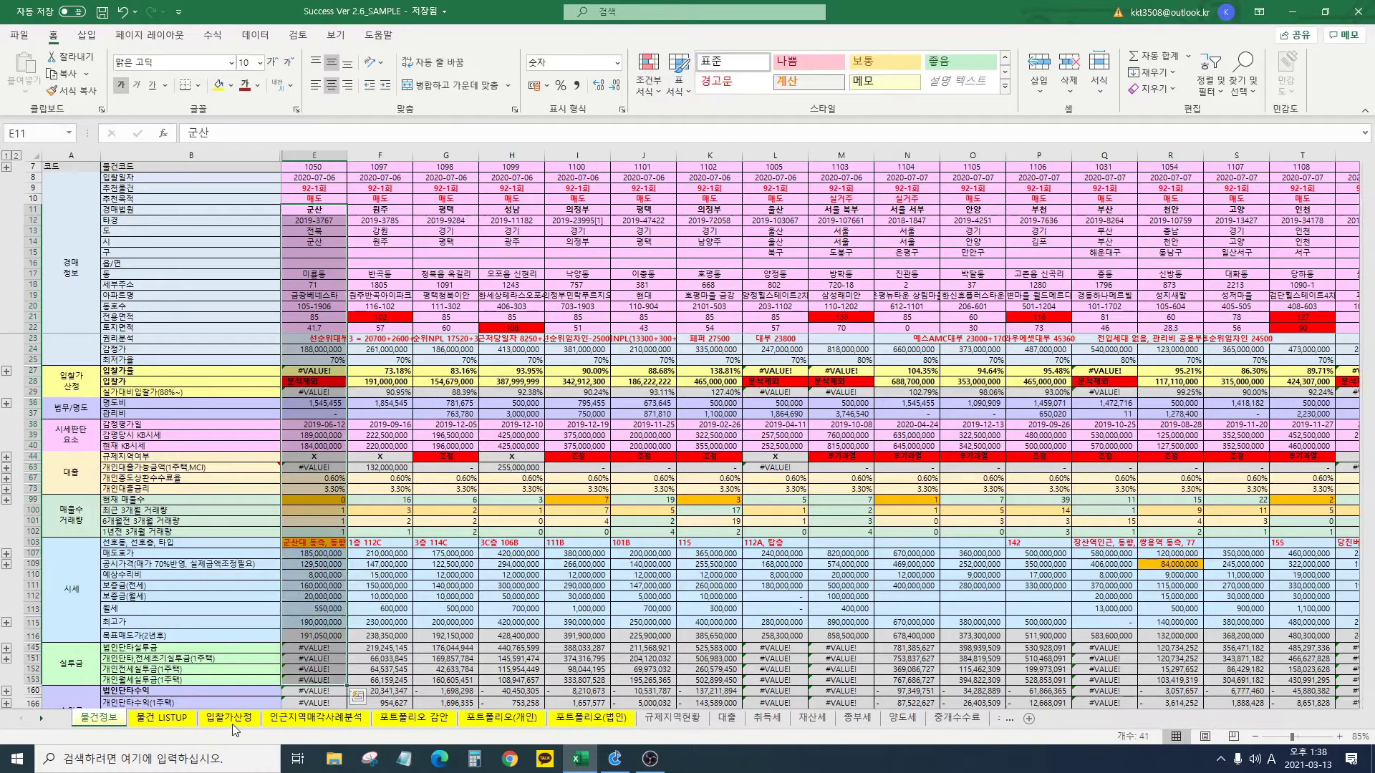
click(229, 717)
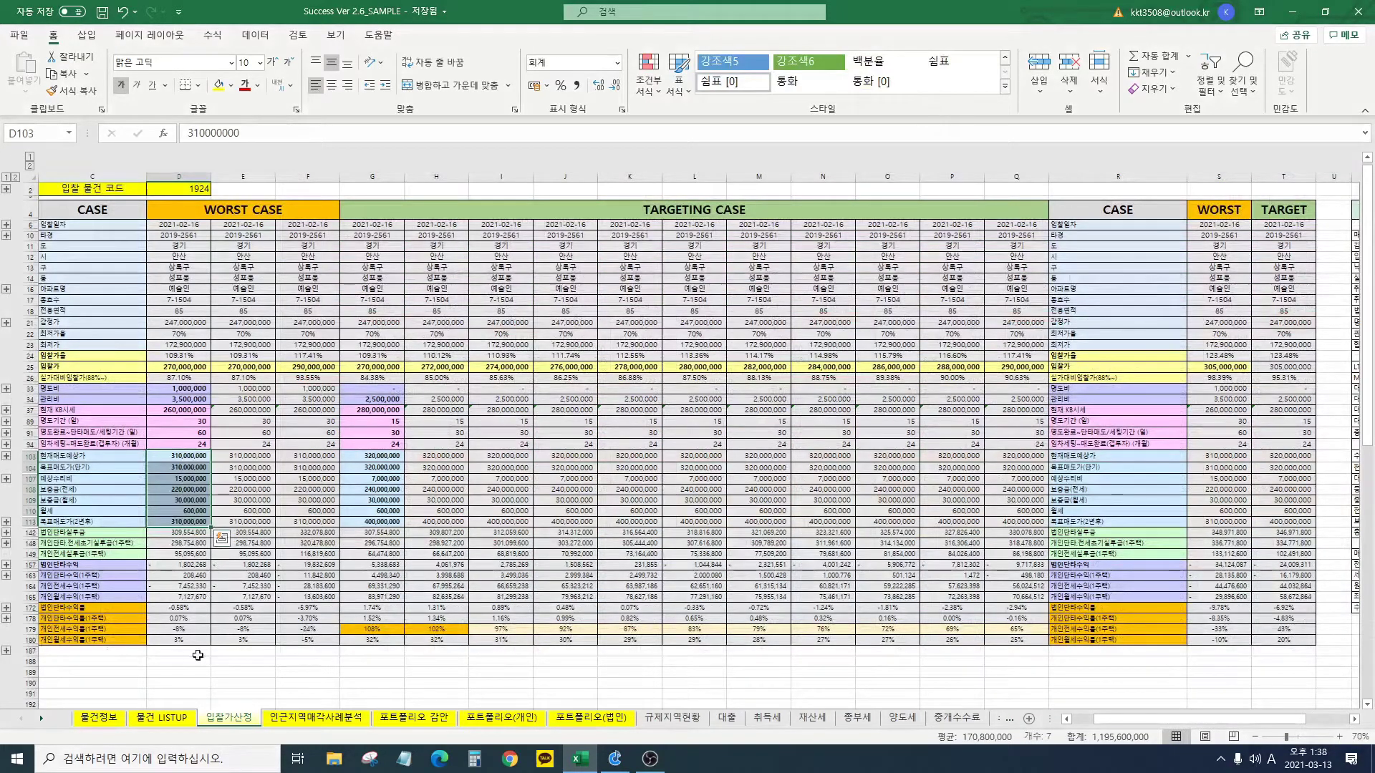
click(103, 725)
drag(320, 340, 281, 635)
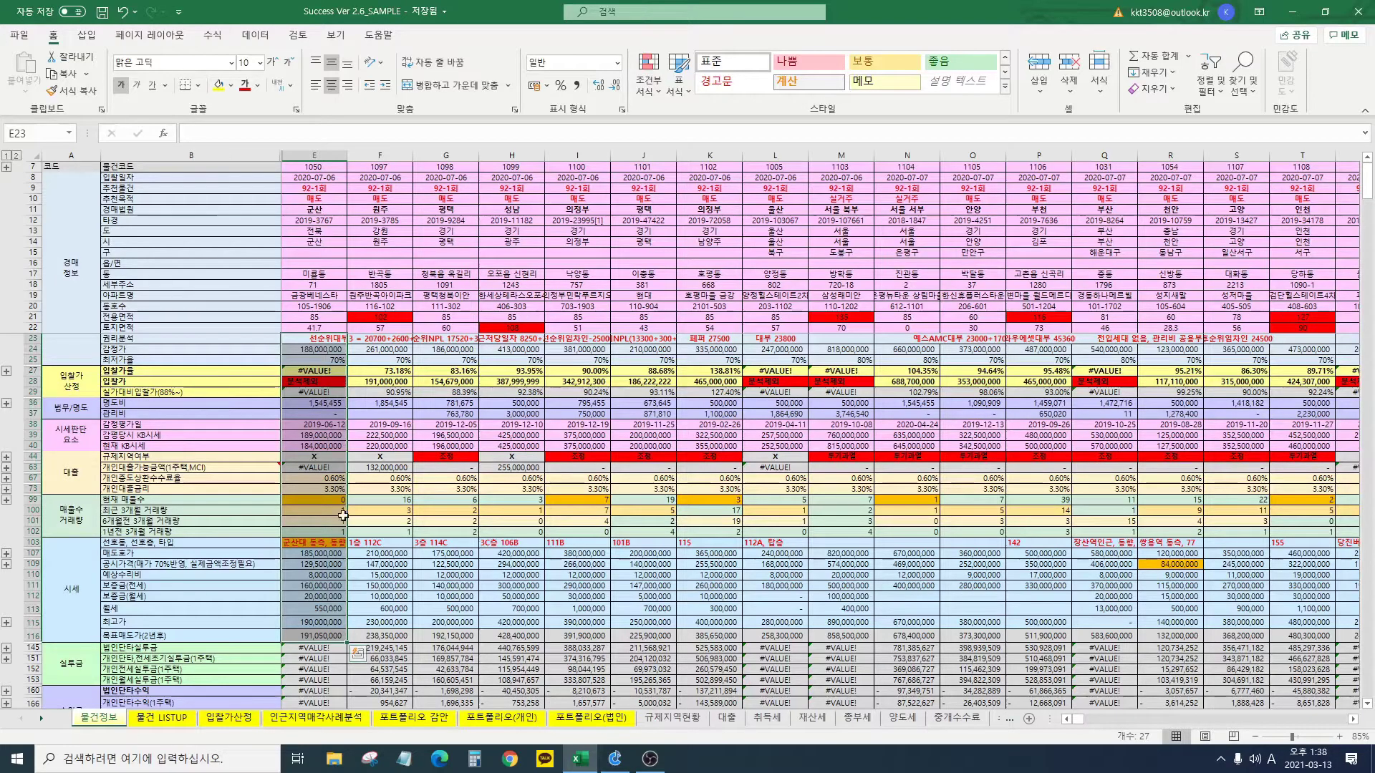
Step: Examine the 개찰결과 section on 물건정보 and highlight the bid outcome entries F190:F193
click(401, 495)
scroll(401, 496, down, 11)
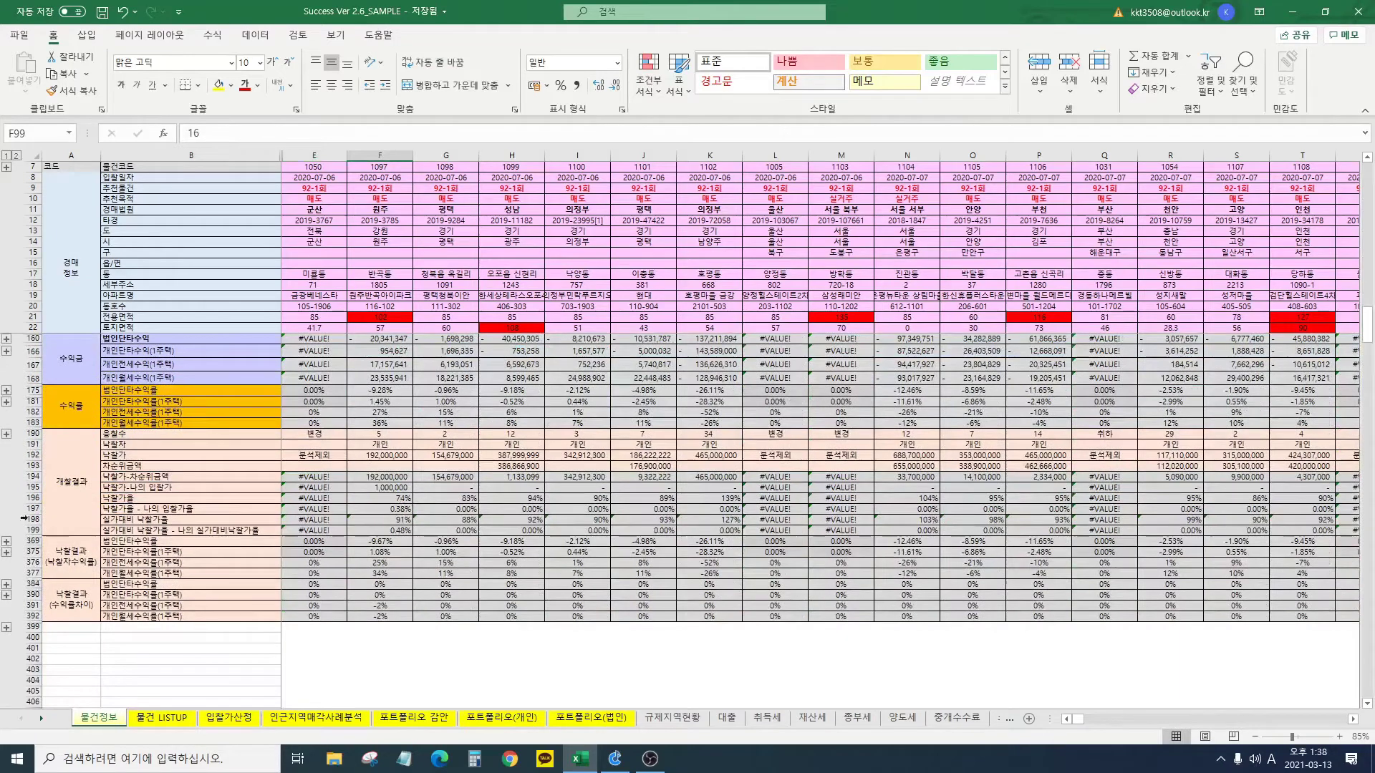
drag(68, 491, 336, 530)
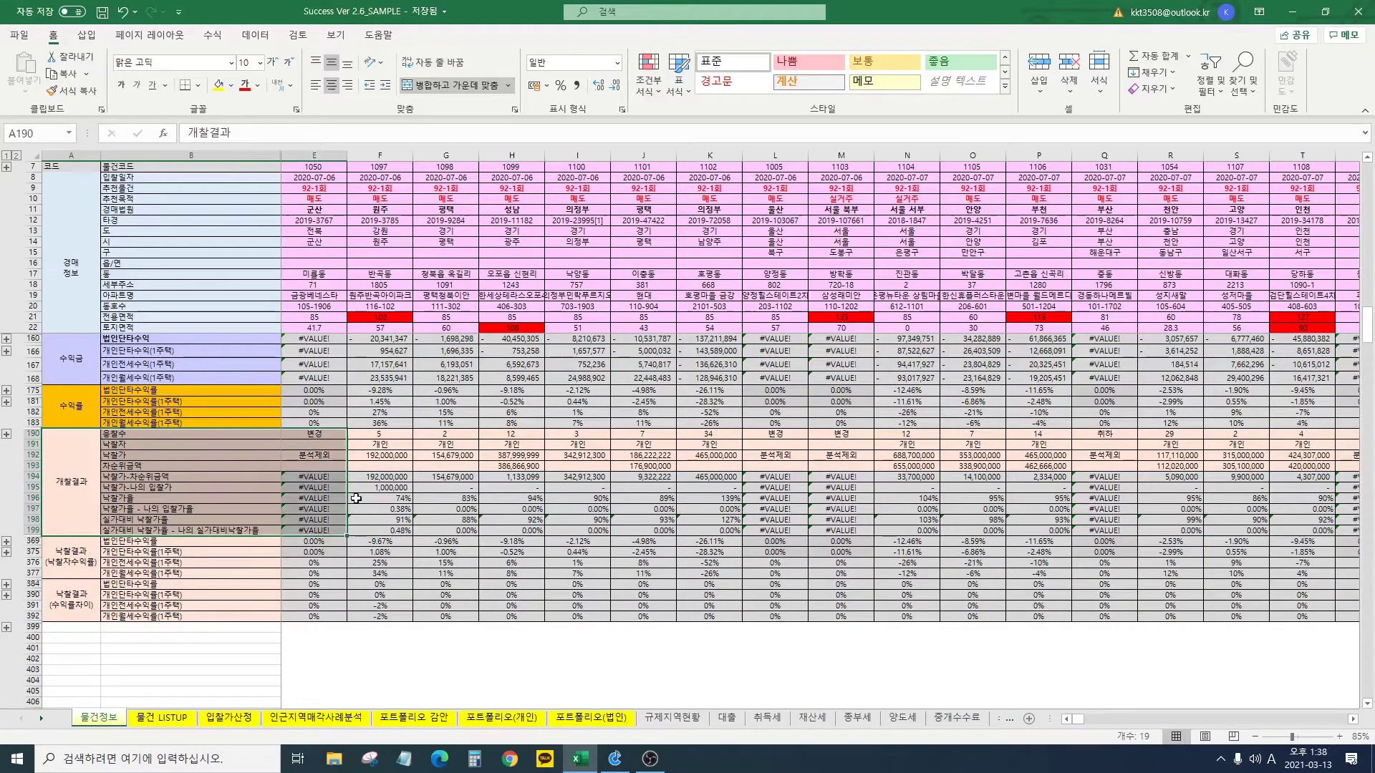
drag(387, 434, 389, 467)
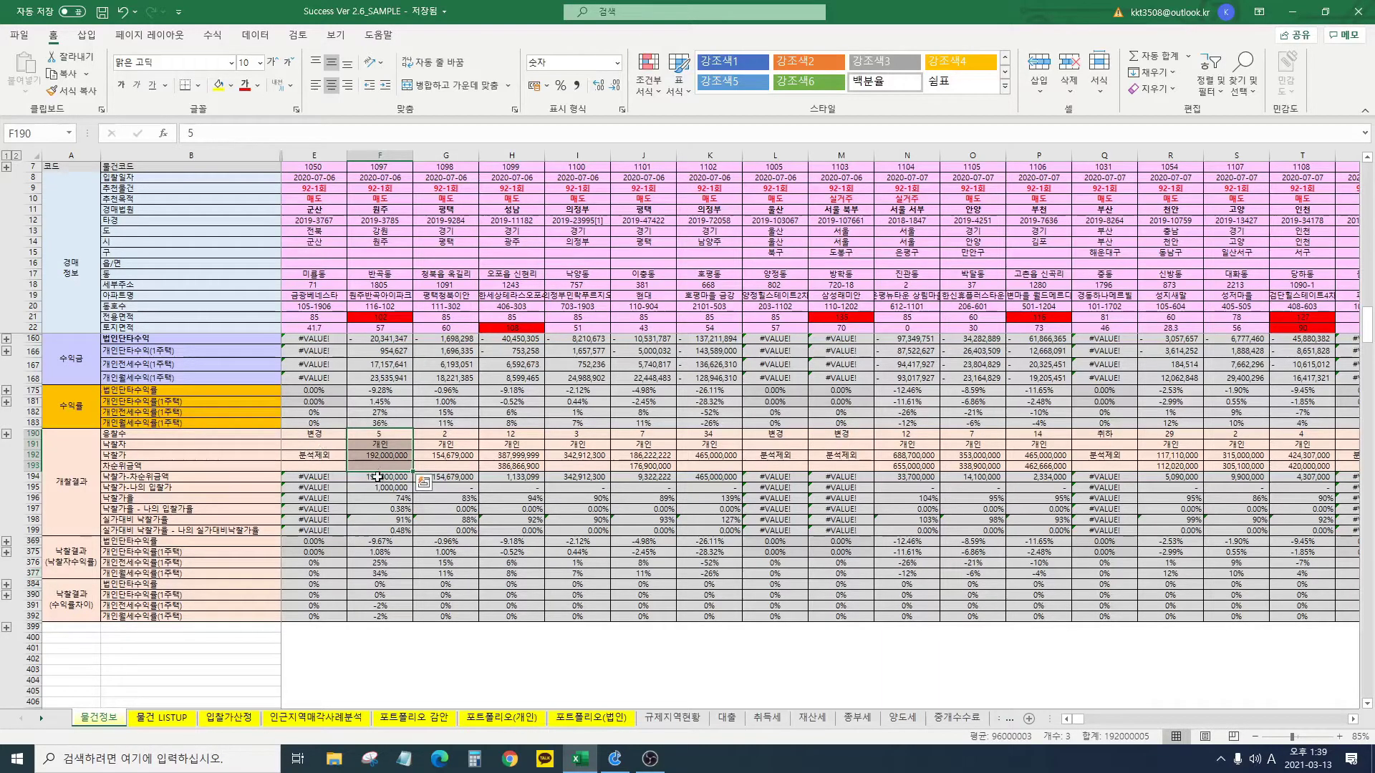
scroll(378, 480, up, 2)
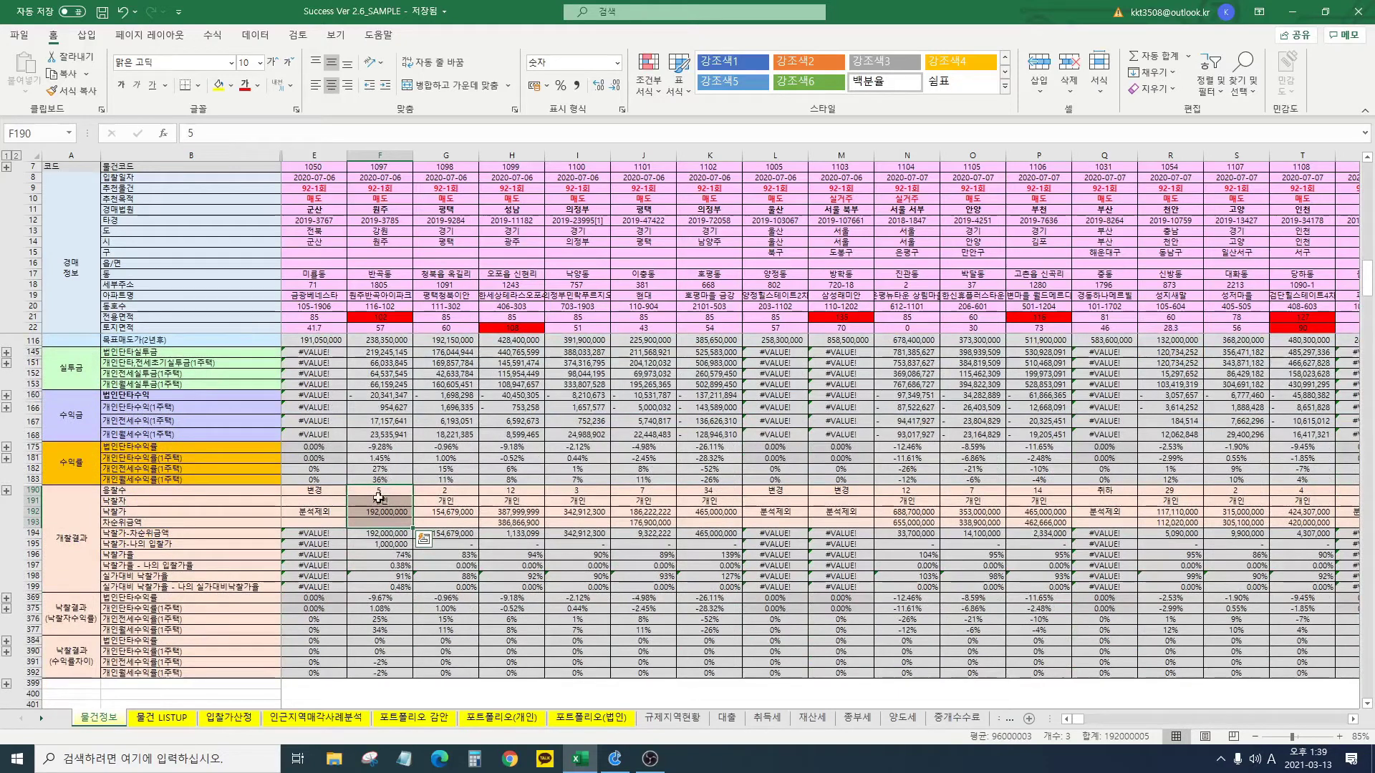
drag(378, 496, 393, 526)
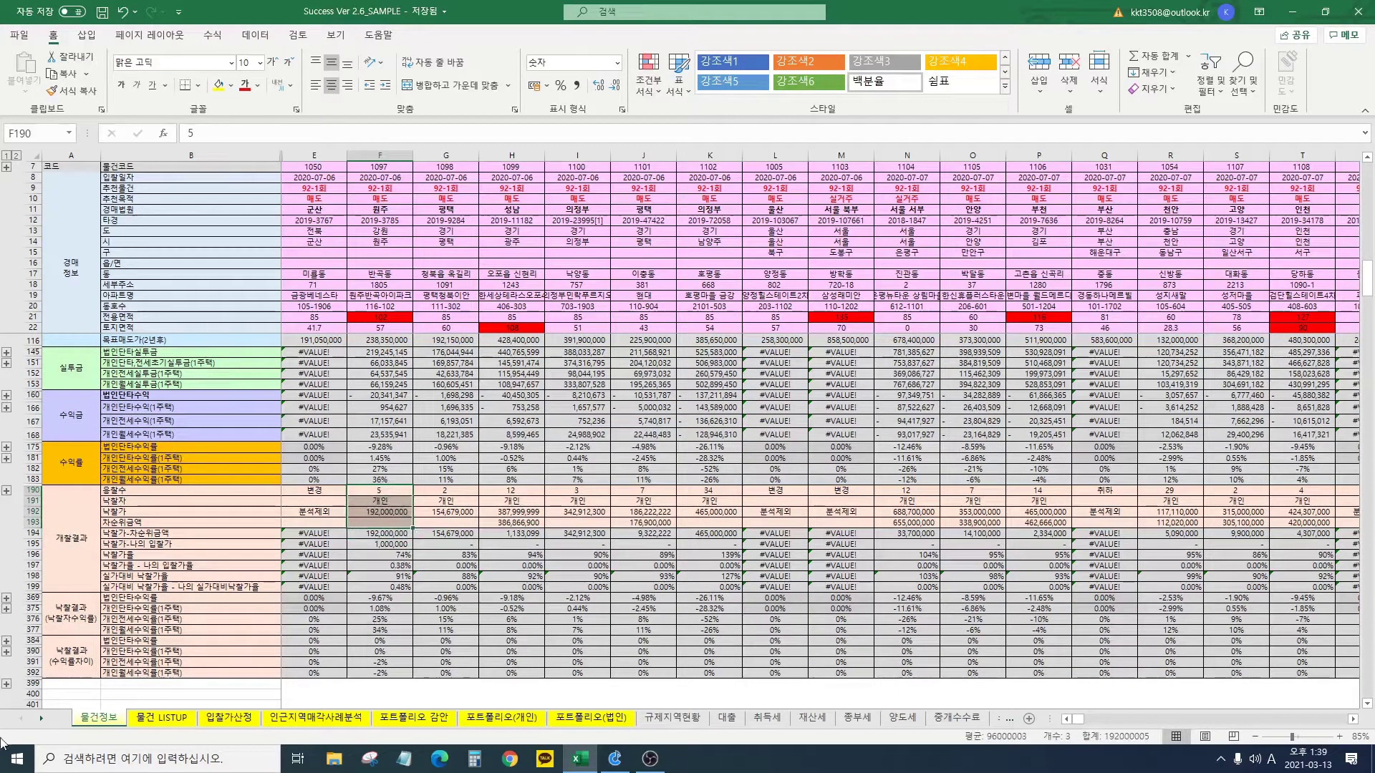
Step: Expand the hidden rows of the 낙찰결과(낙찰자수익률) section and highlight its column F yields in F369:F382
click(7, 609)
scroll(10, 666, down, 2)
scroll(10, 673, down, 1)
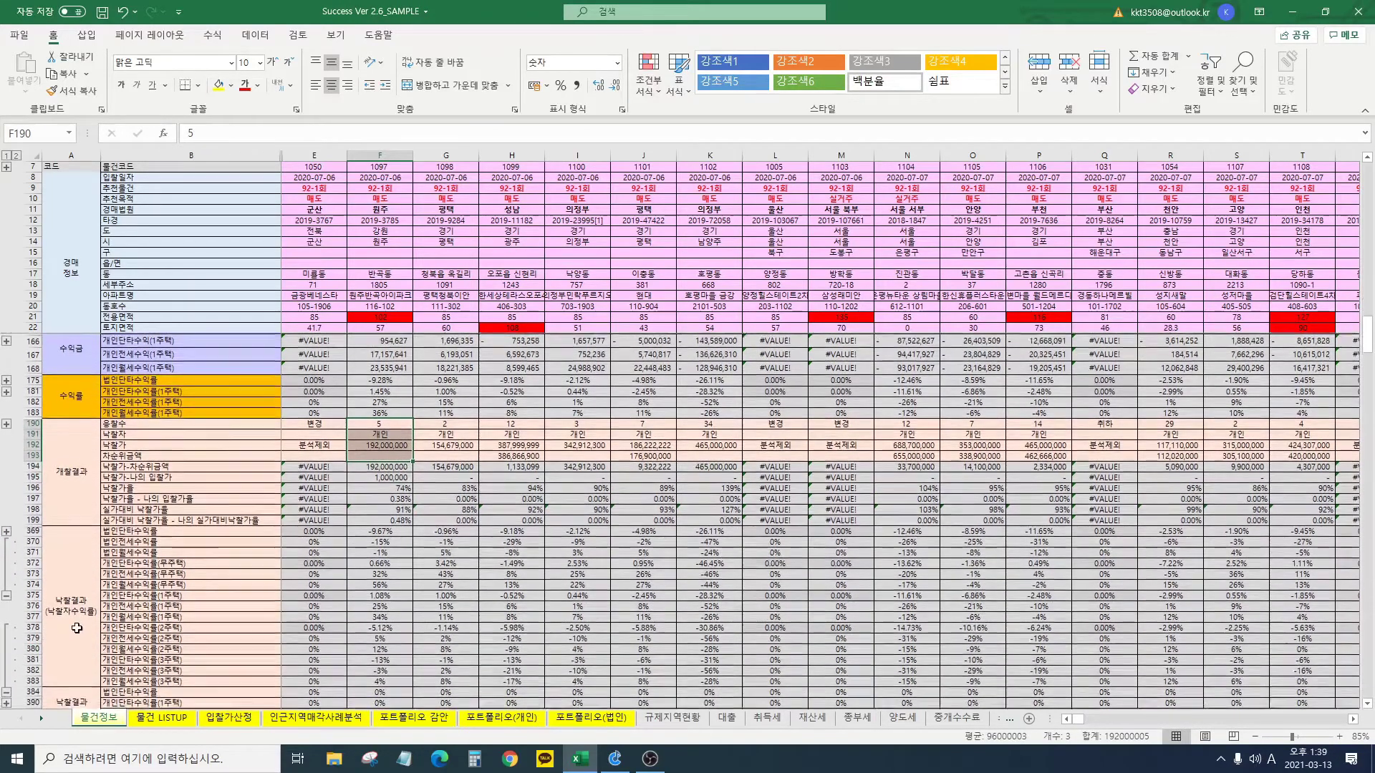
click(386, 528)
drag(385, 527, 377, 670)
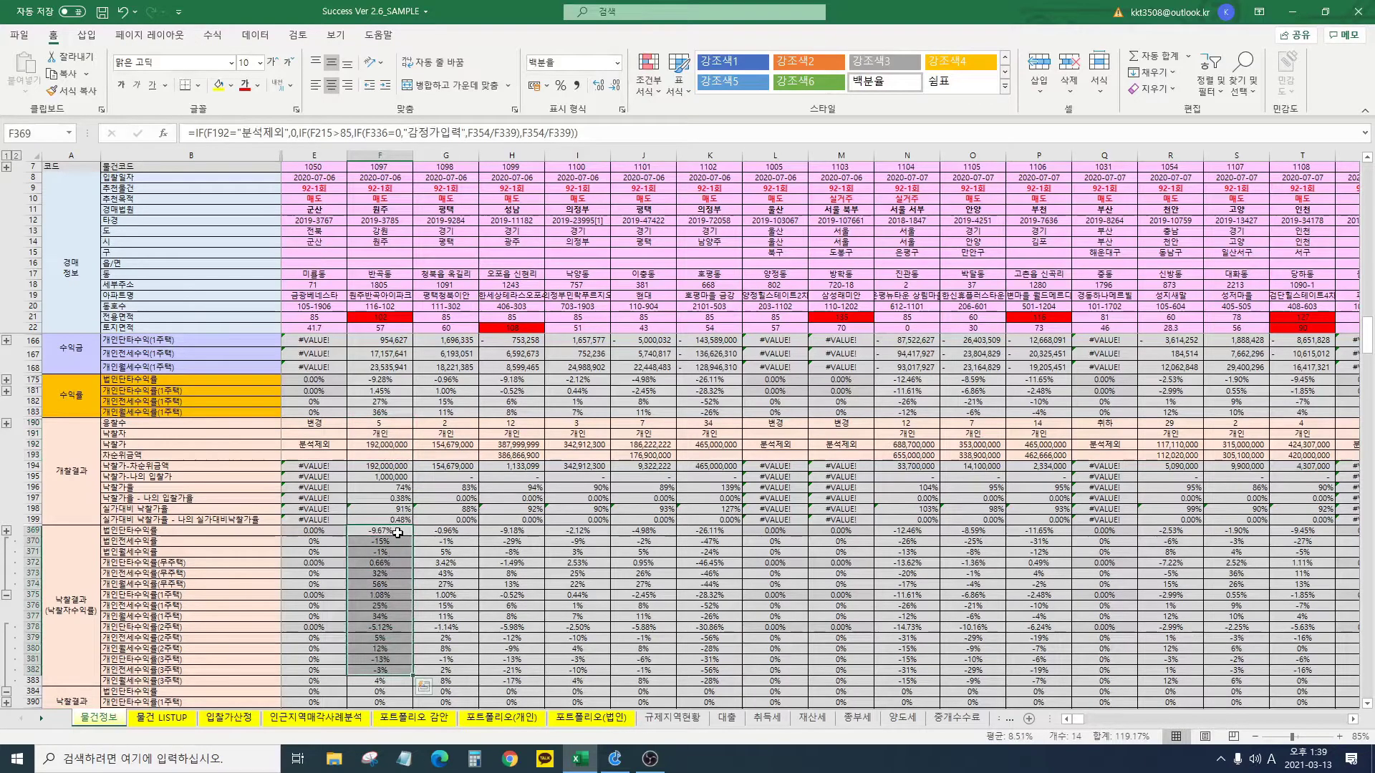
Step: Compare the winning-bidder yields F369:F383 with the sections above, and highlight the 수익률차이 values F384:F392
scroll(386, 534, up, 3)
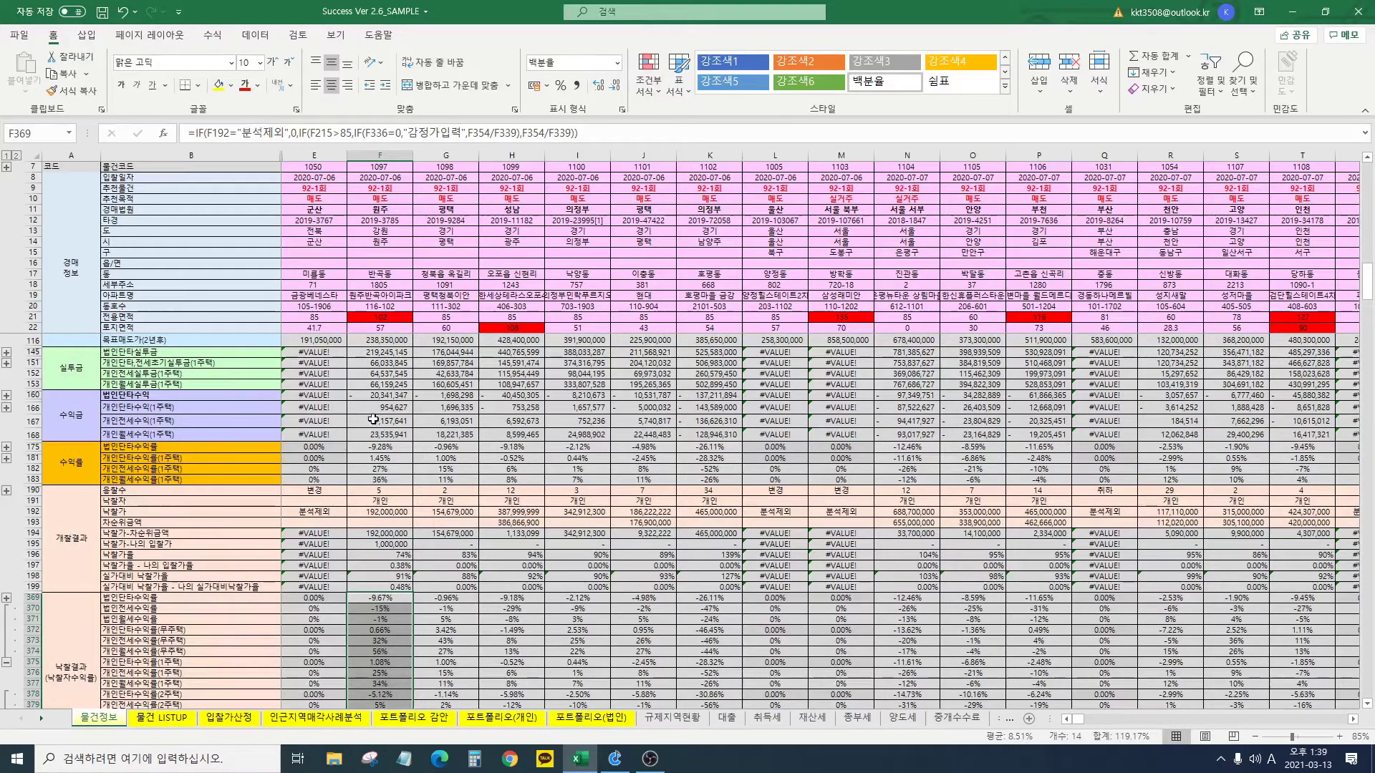
scroll(390, 471, down, 2)
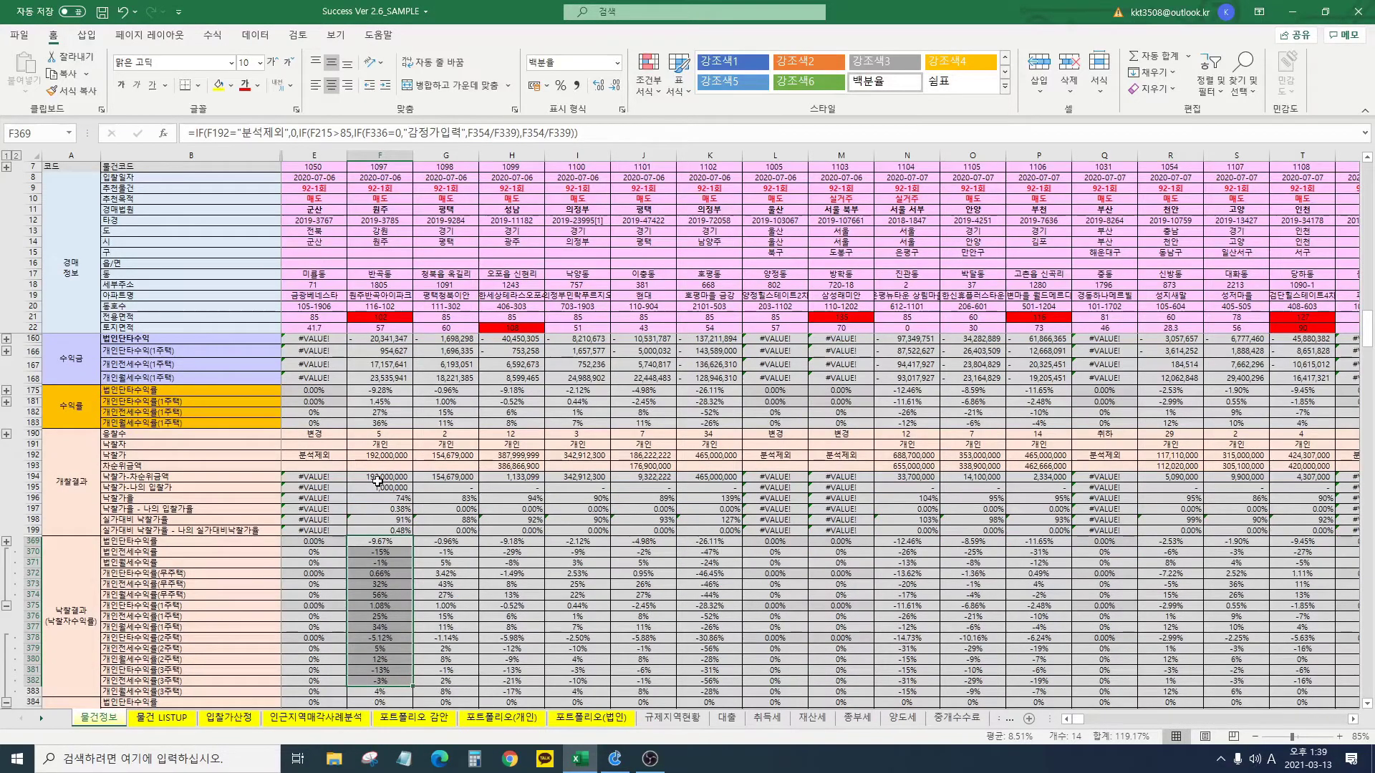
scroll(371, 526, down, 1)
drag(373, 536, 379, 681)
scroll(379, 681, up, 2)
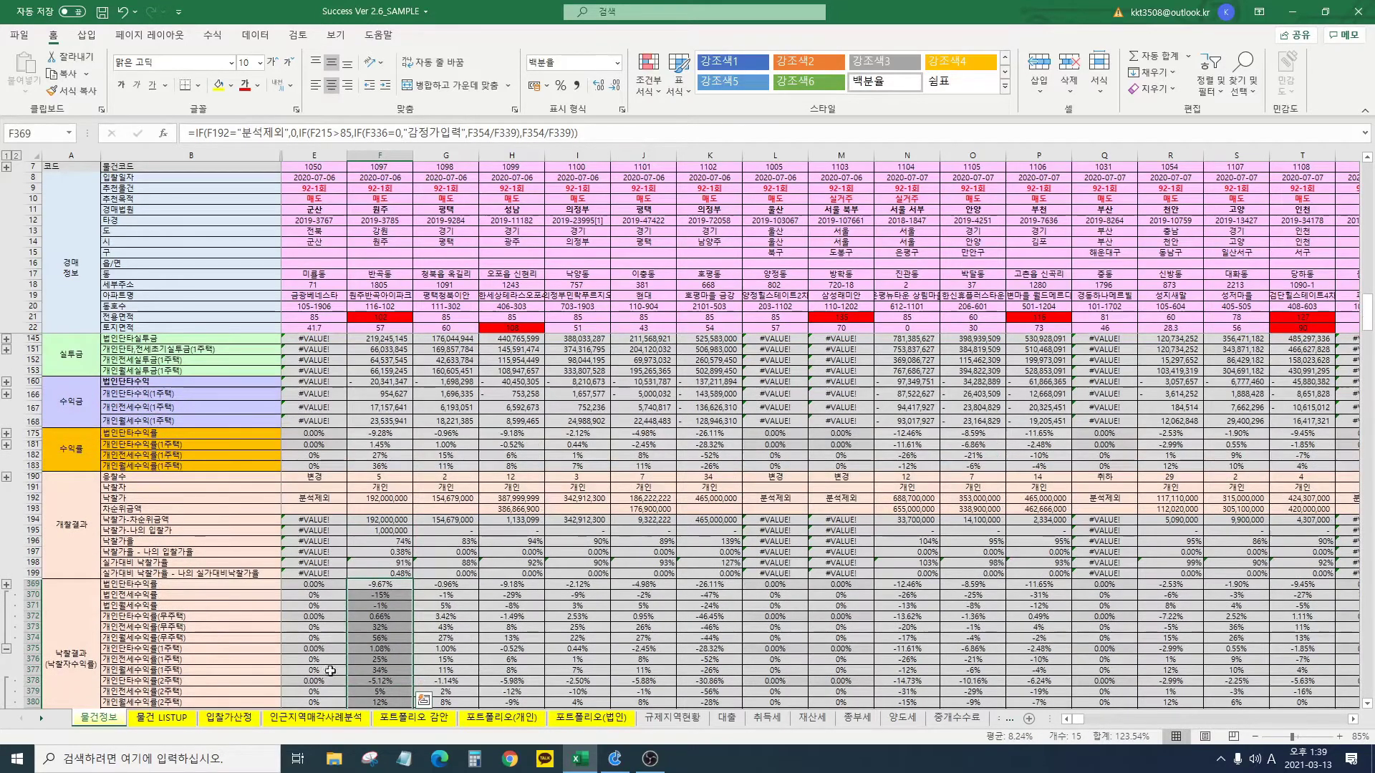
scroll(415, 430, down, 3)
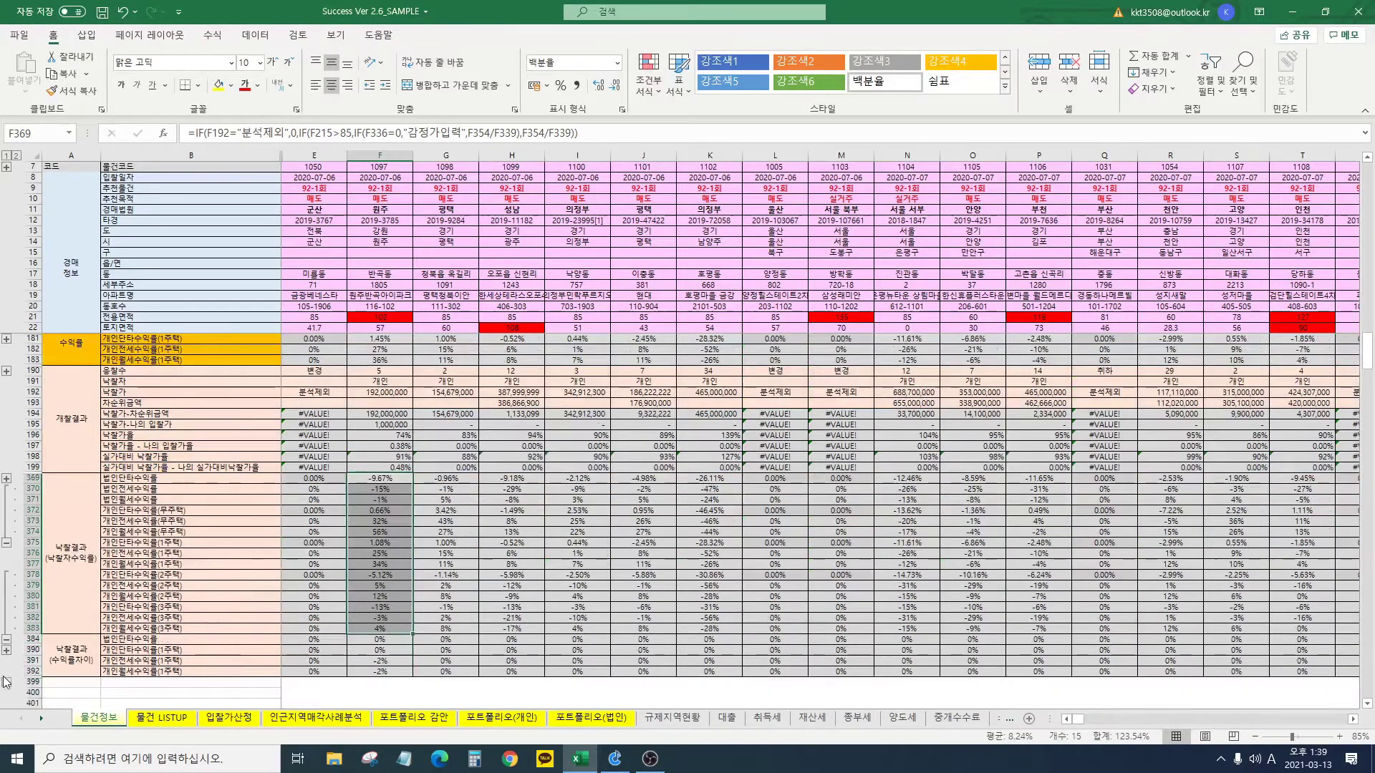
scroll(172, 649, down, 1)
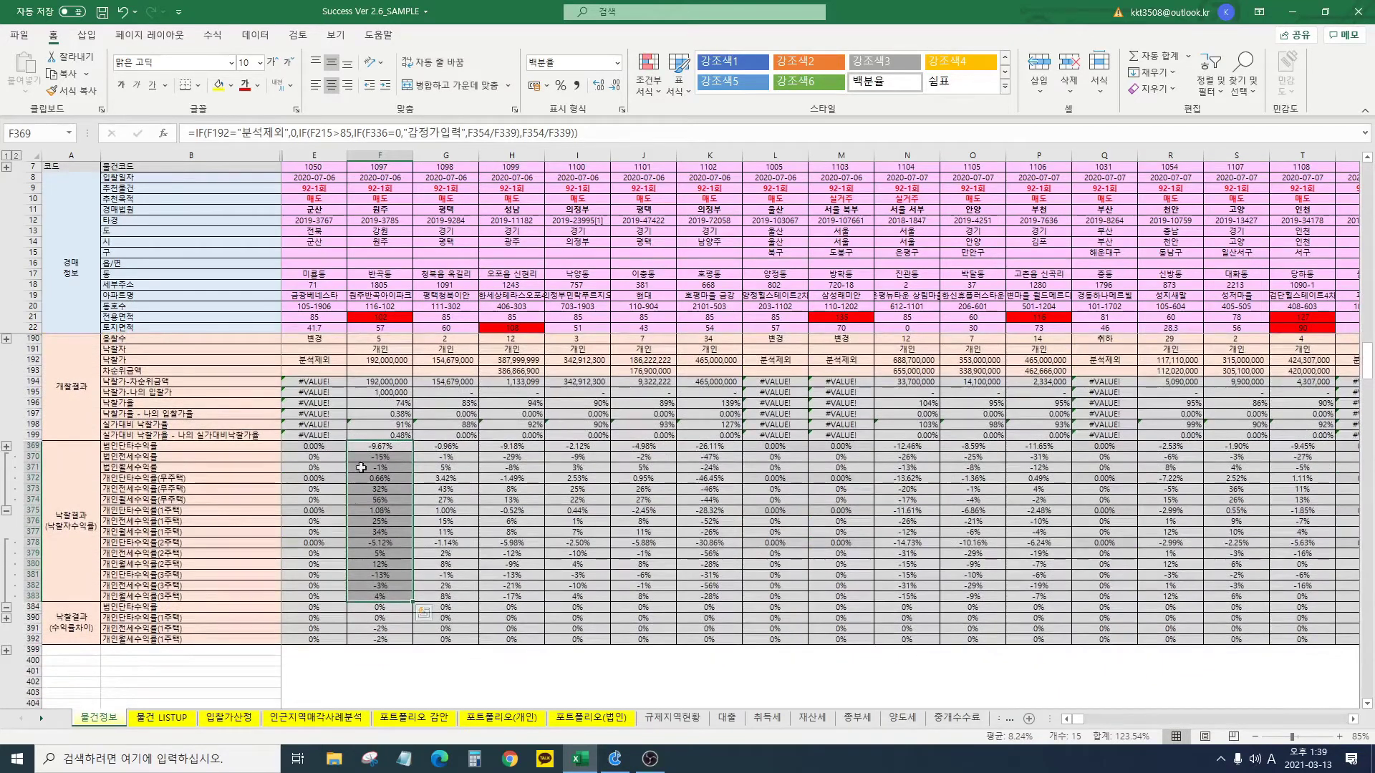
click(384, 608)
drag(389, 622, 386, 639)
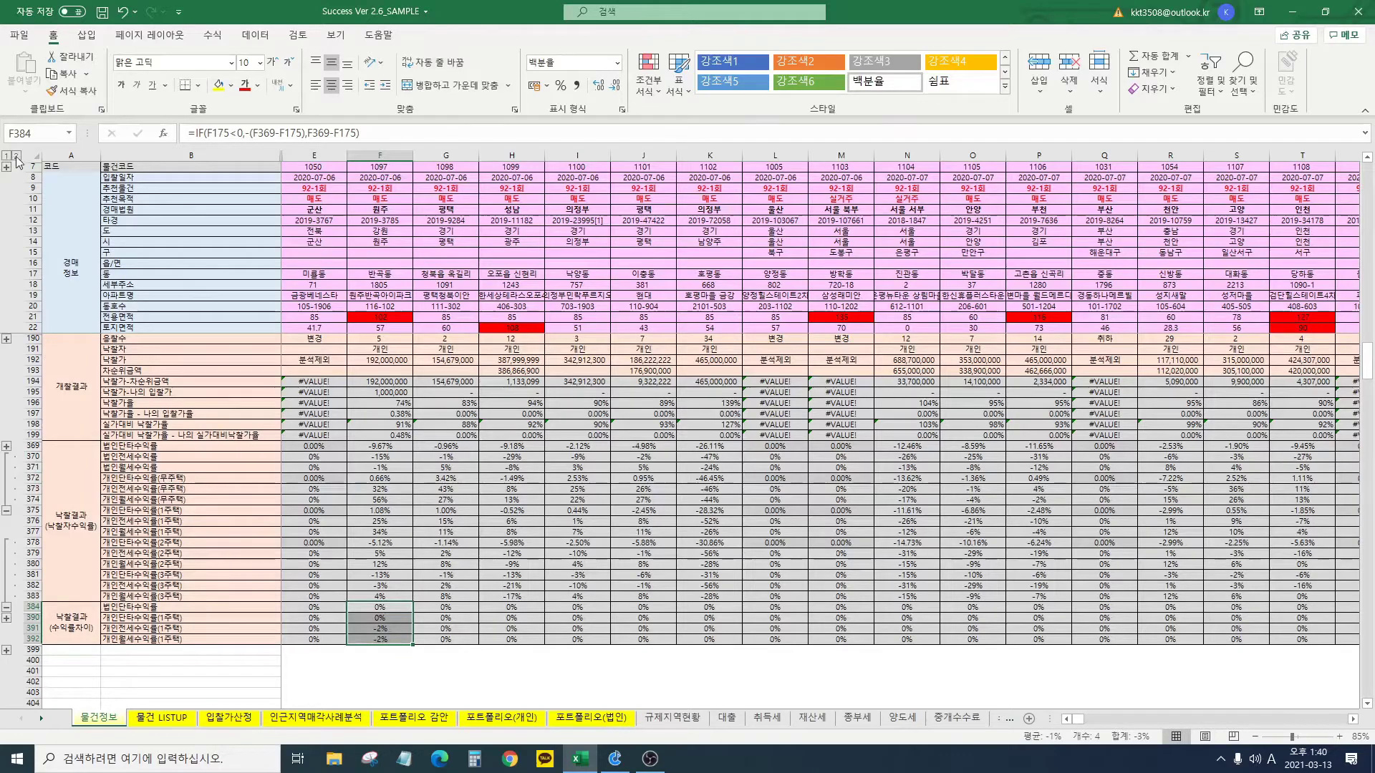
Step: Expand all grouped rows on 물건정보 and examine the complete calculation rows, including loans, taxes, investment and profit
click(15, 155)
drag(313, 167, 300, 555)
scroll(282, 566, down, 20)
scroll(299, 555, down, 20)
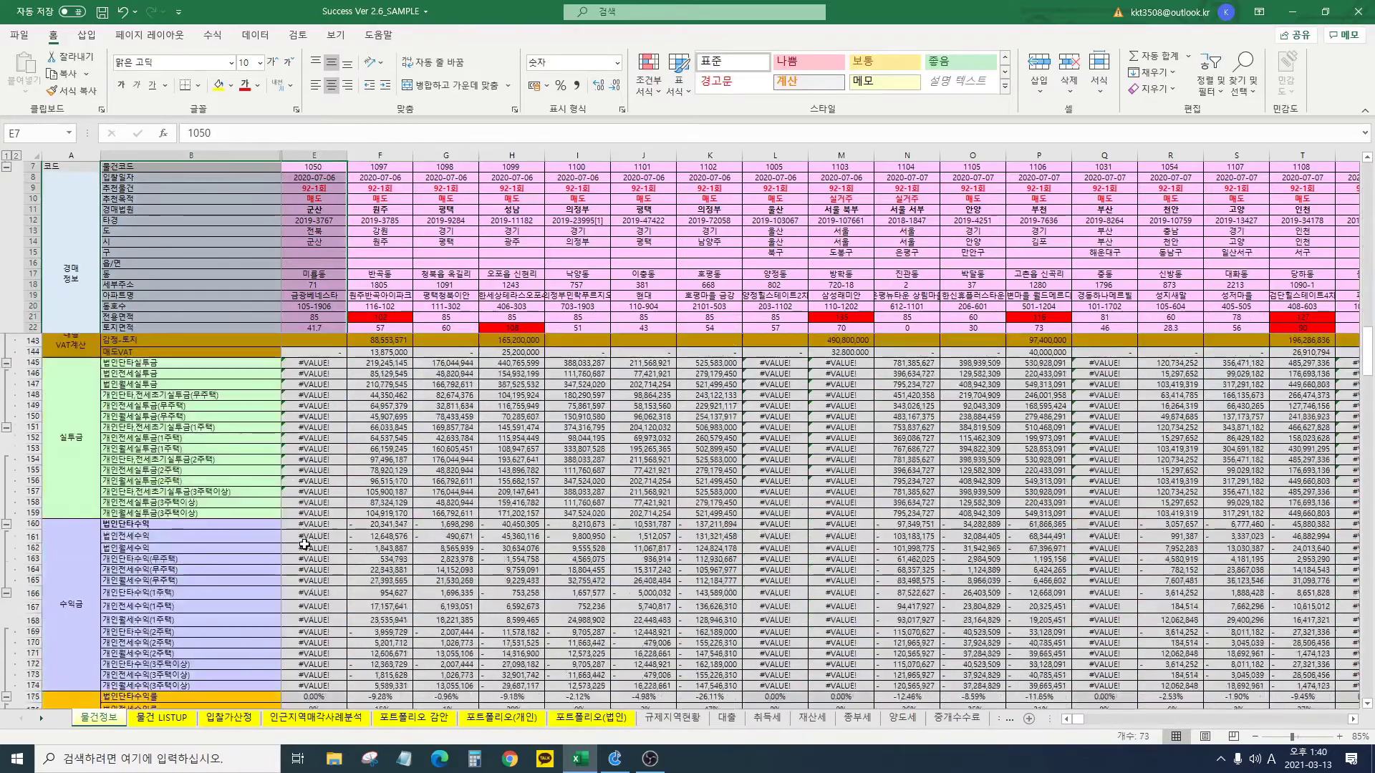
scroll(315, 538, down, 20)
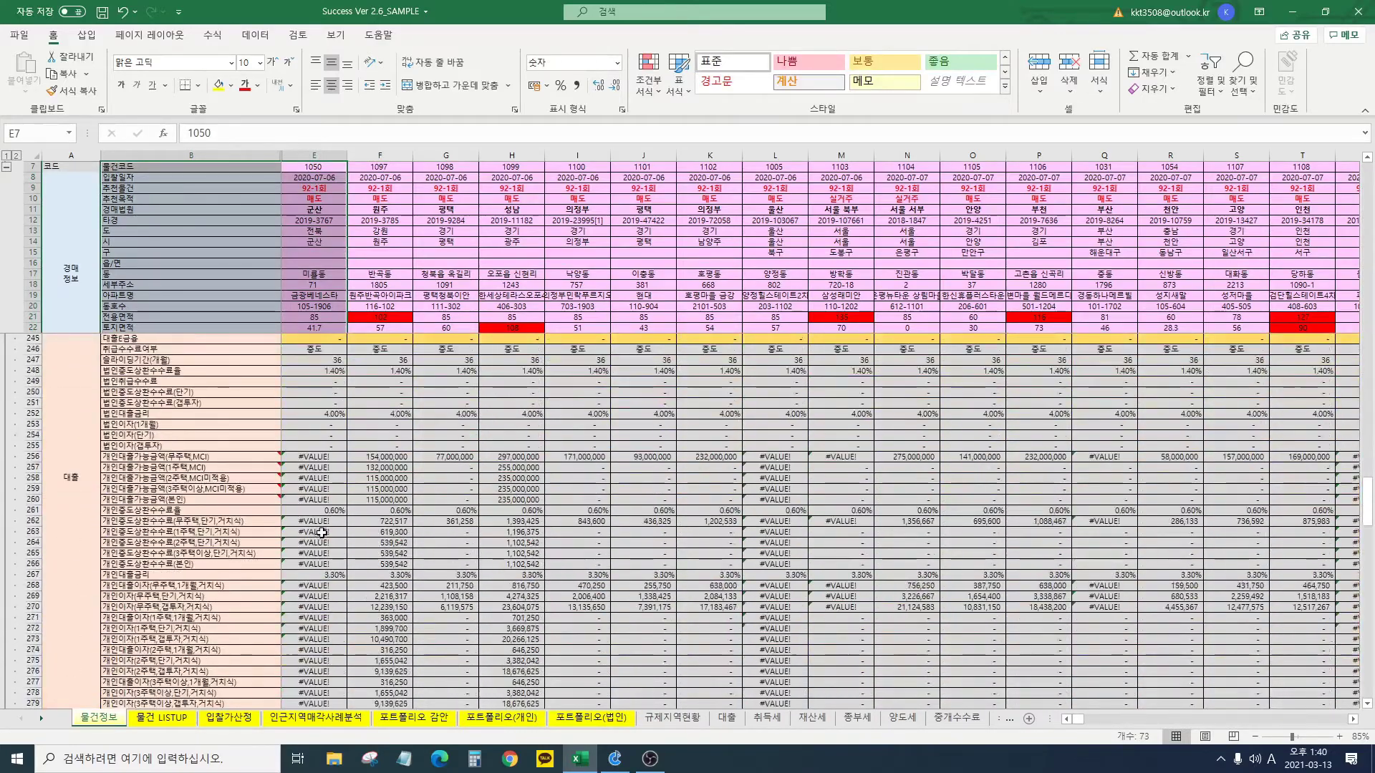
scroll(326, 527, down, 20)
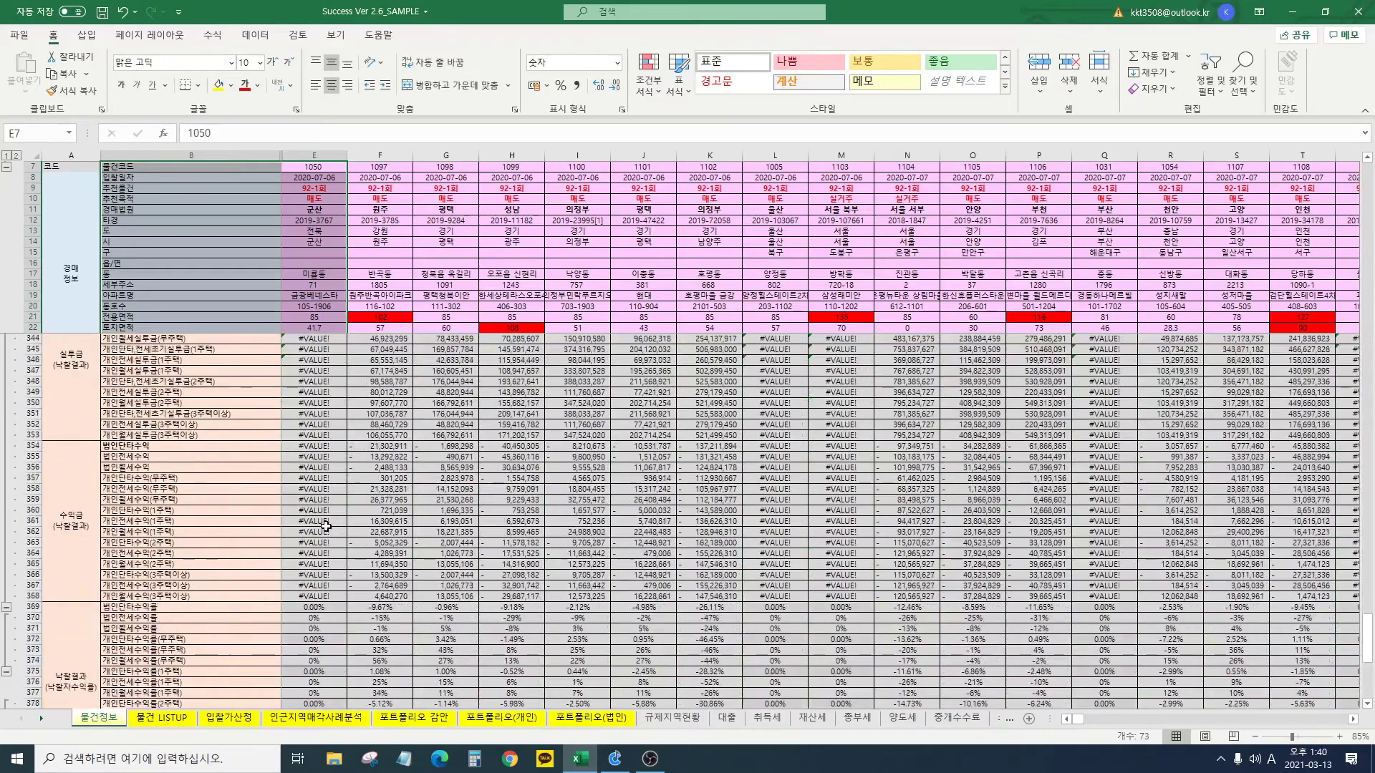
scroll(322, 532, up, 20)
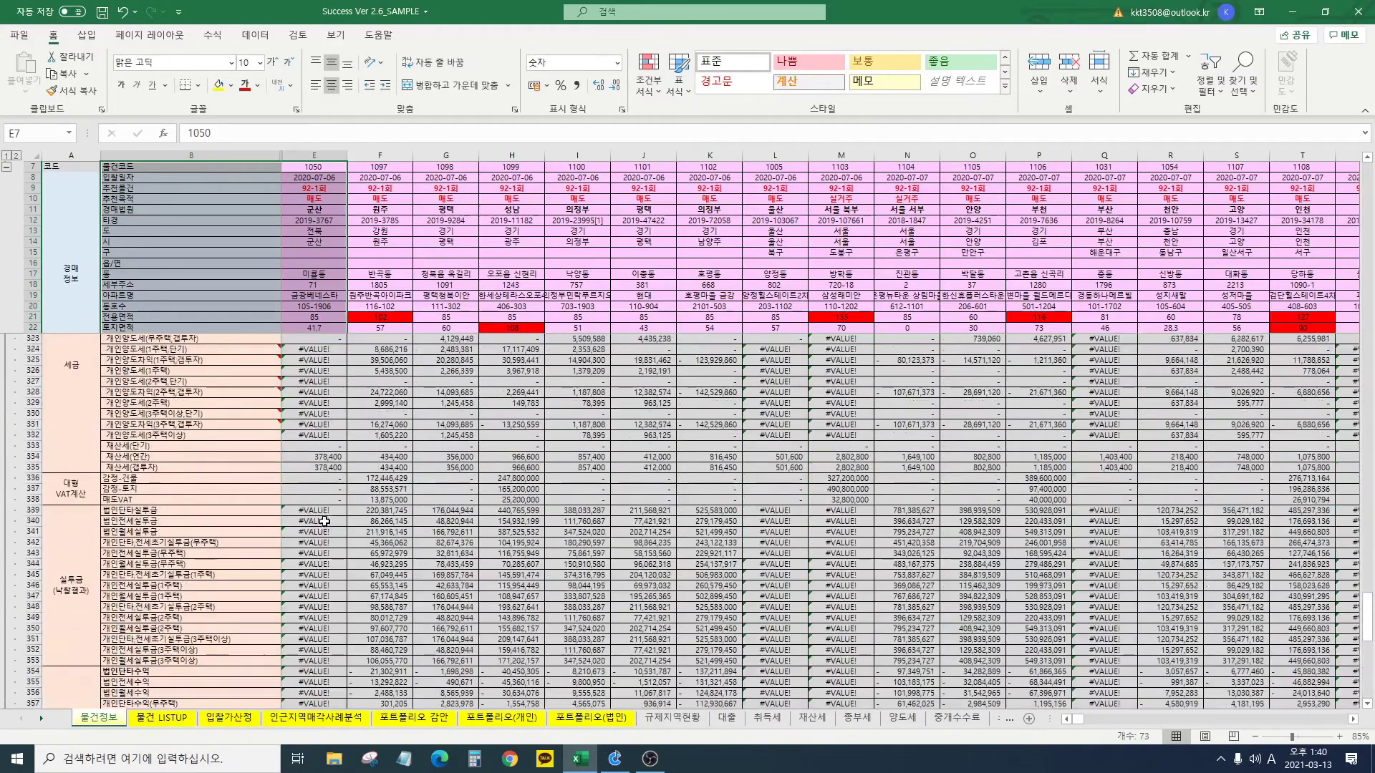
scroll(327, 511, up, 20)
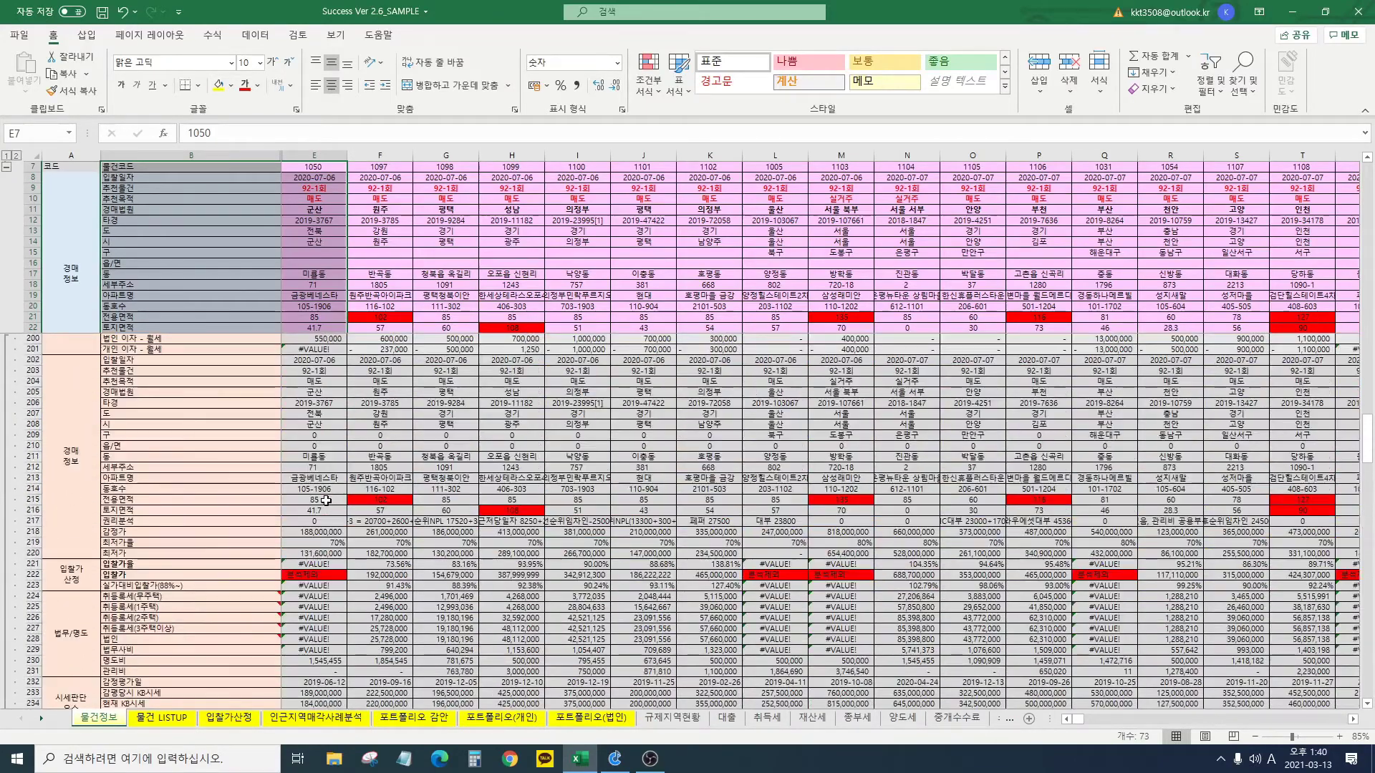
Step: Collapse all row groups to the first outline level and highlight the 낙찰결과(낙찰자수익률) block A369:F377
click(7, 156)
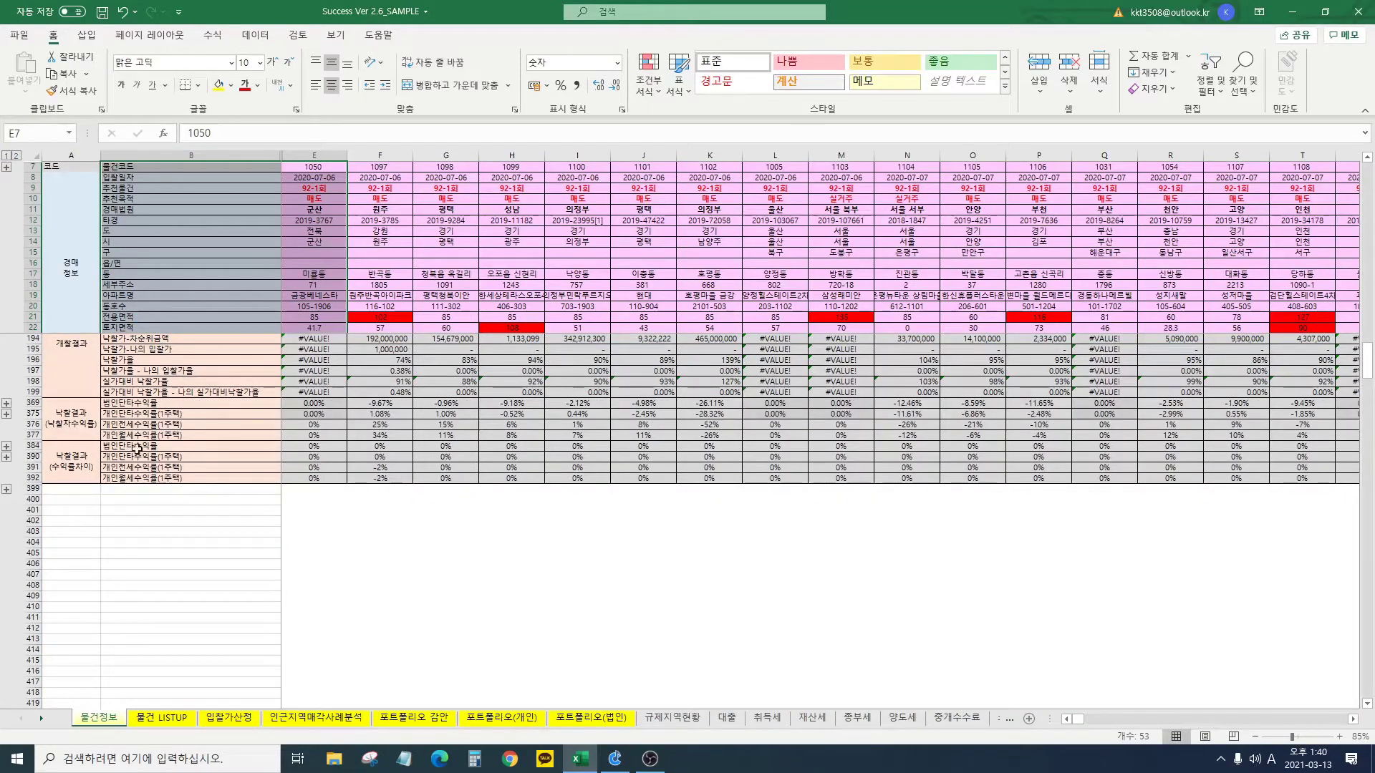
drag(81, 428, 387, 428)
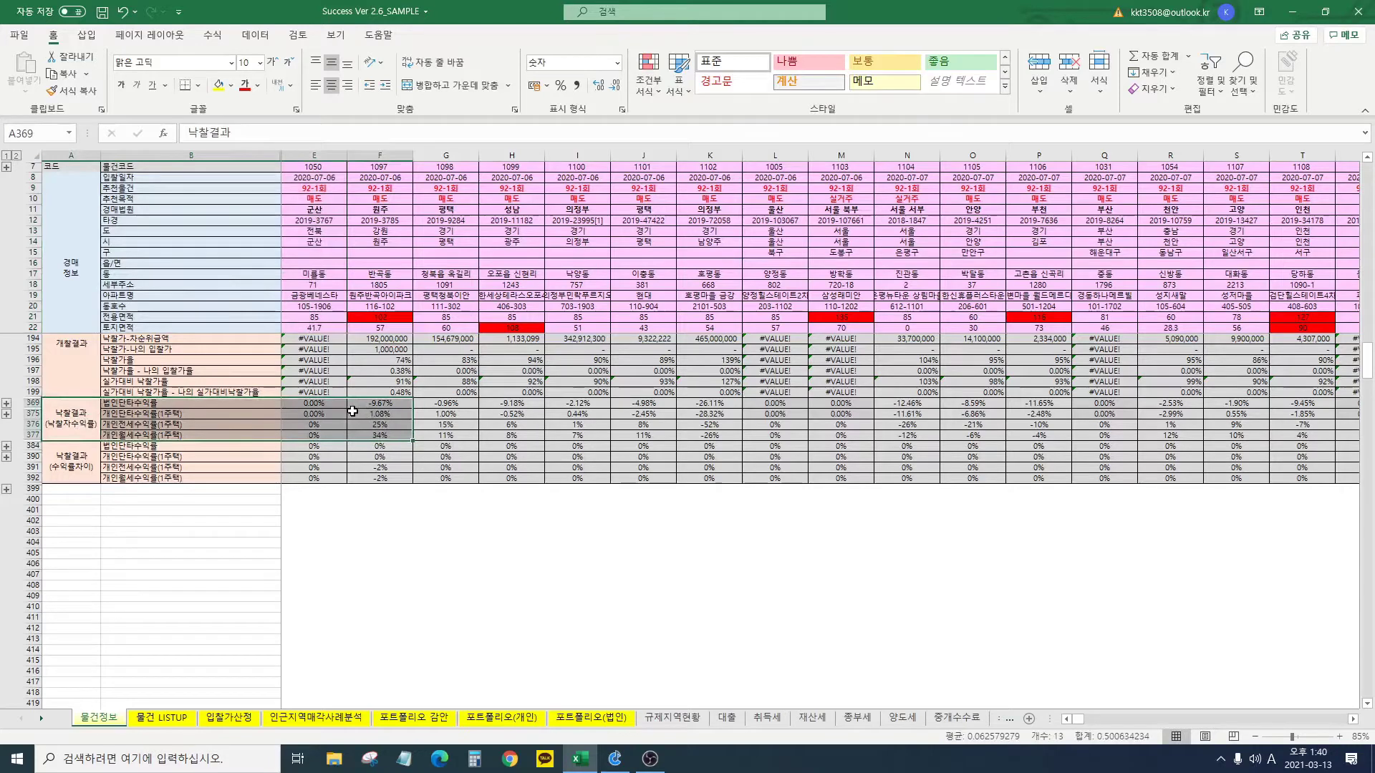
Step: Expand the grouped rows 370–374 and 378–383 of the 낙찰결과(낙찰자수익률) section to view them, and collapse both groups again
click(7, 415)
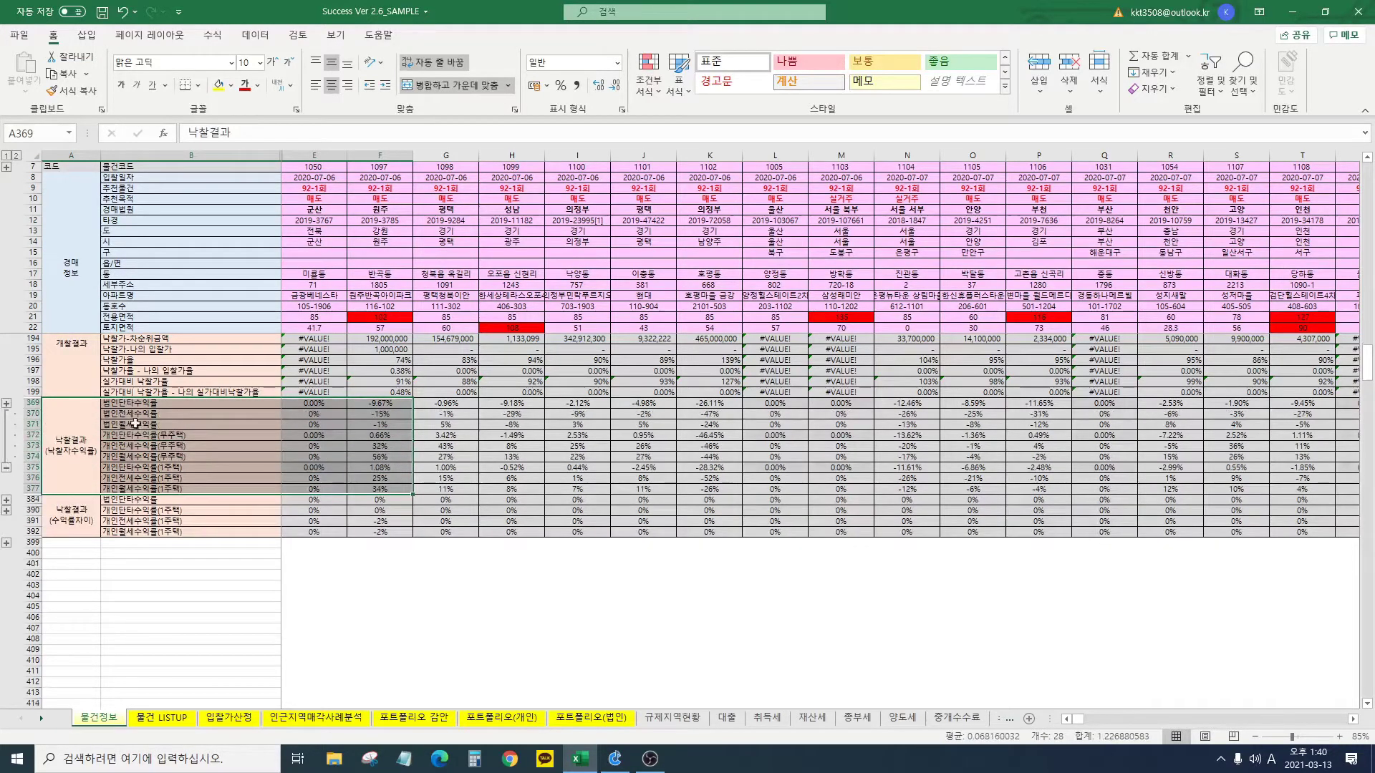
click(7, 500)
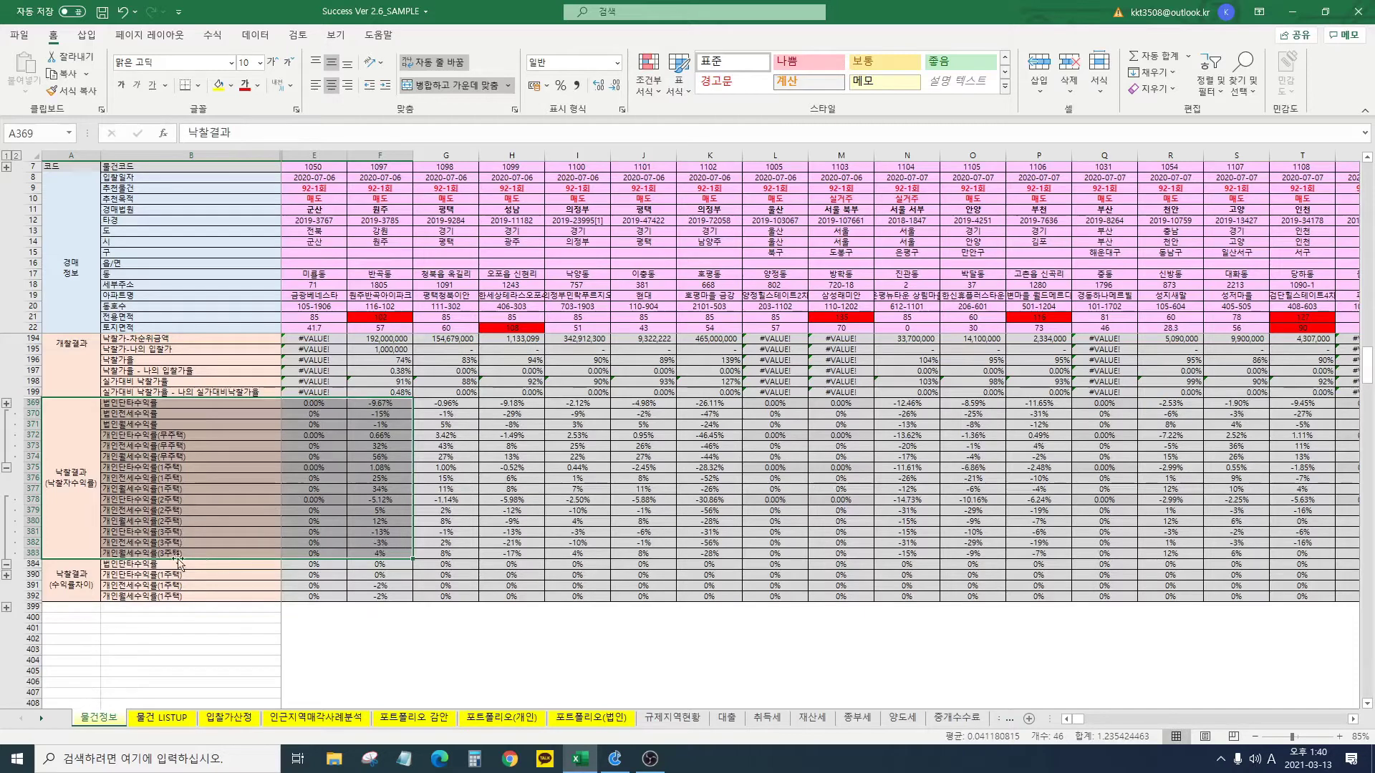
click(8, 469)
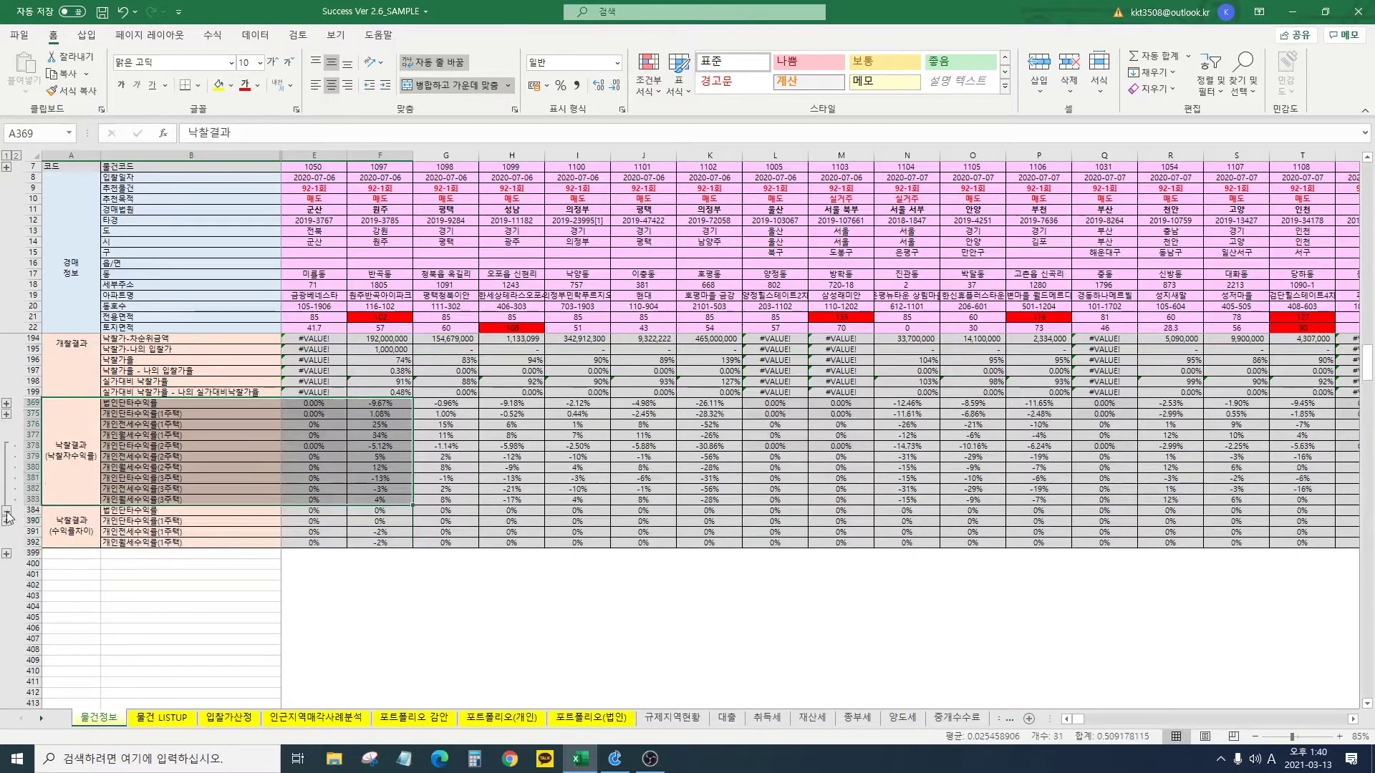
click(7, 511)
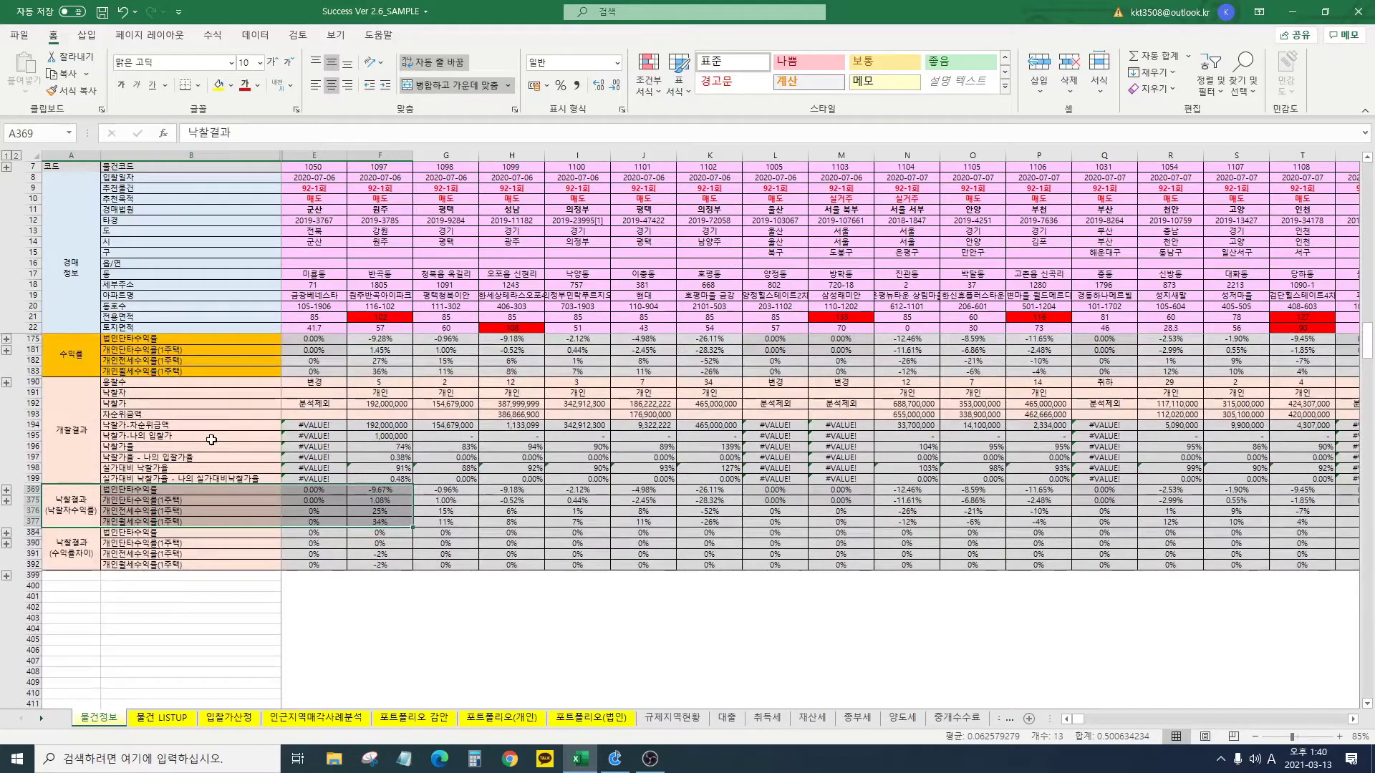
Step: Examine column F's 개찰결과 calculations in F194:F199, covering the bid-price differences and the 낙찰가율 comparisons
click(387, 425)
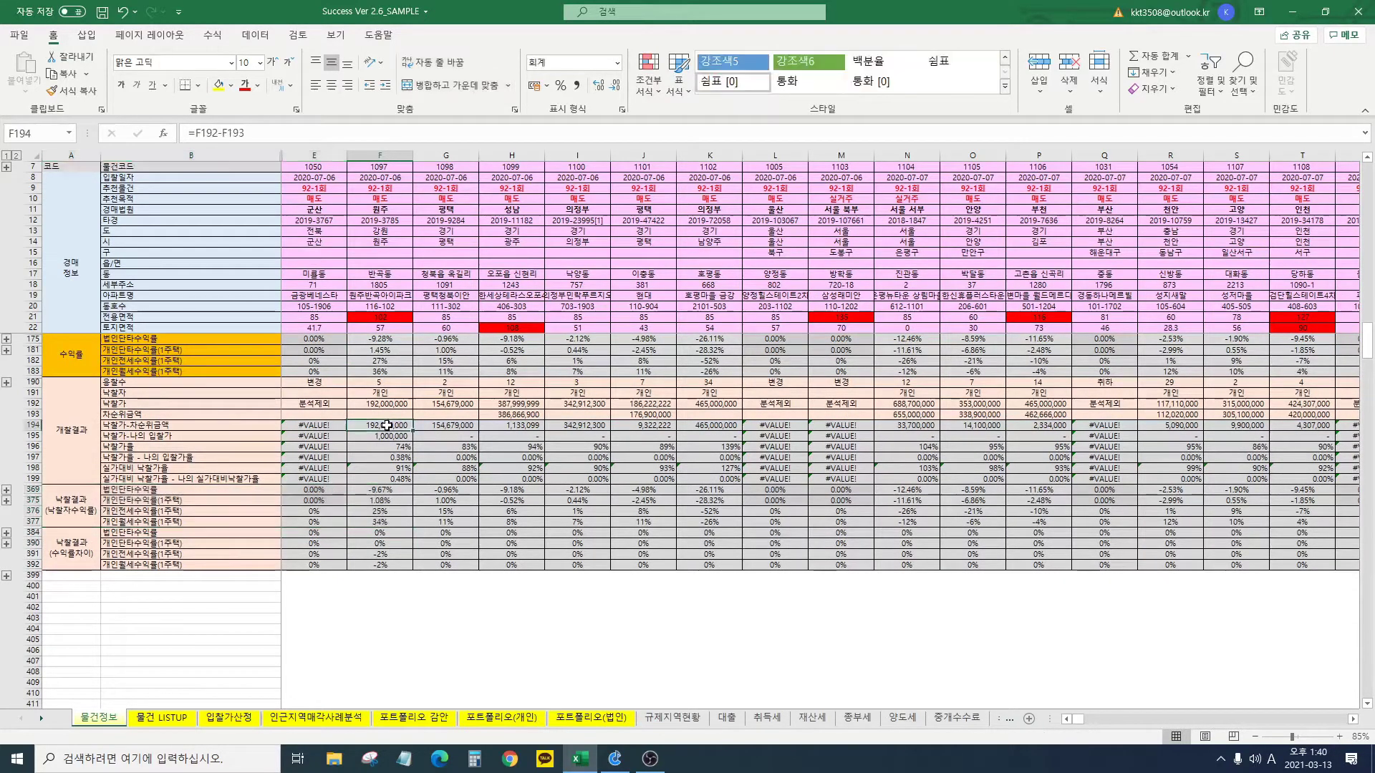
click(387, 436)
drag(396, 447, 391, 478)
key(Return)
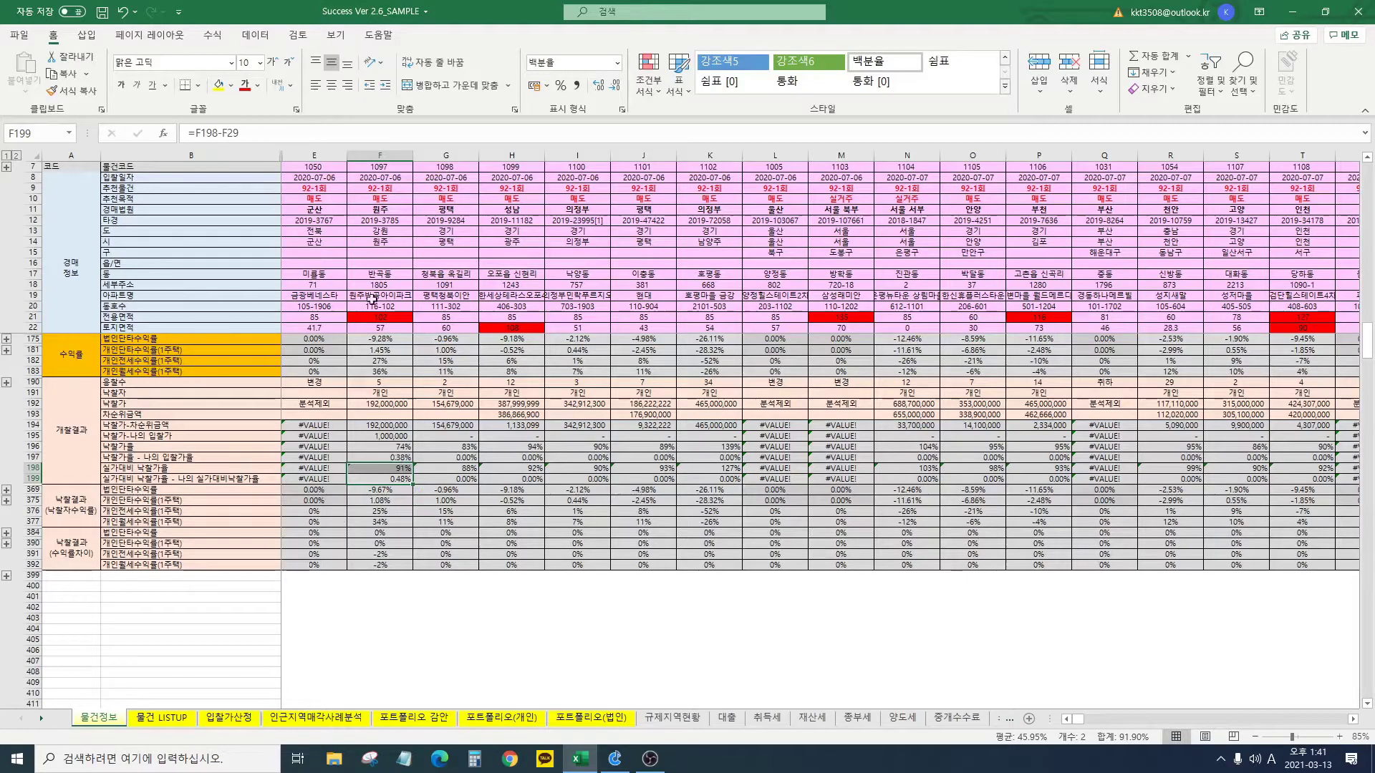
Step: Check the 입찰가 in F28 and its market-price ratio in F29, and highlight the investment, profit and yield cells F151:F183
scroll(595, 491, up, 8)
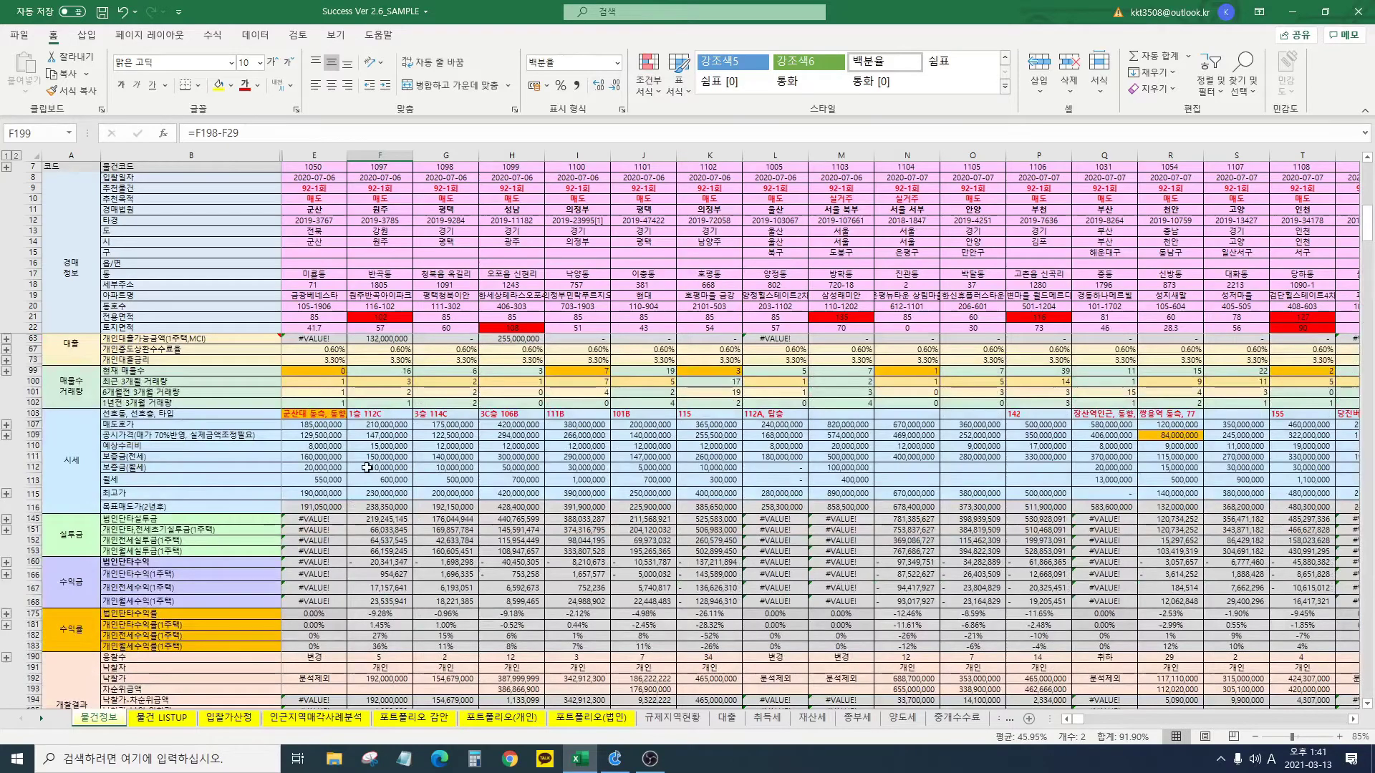
scroll(383, 466, up, 4)
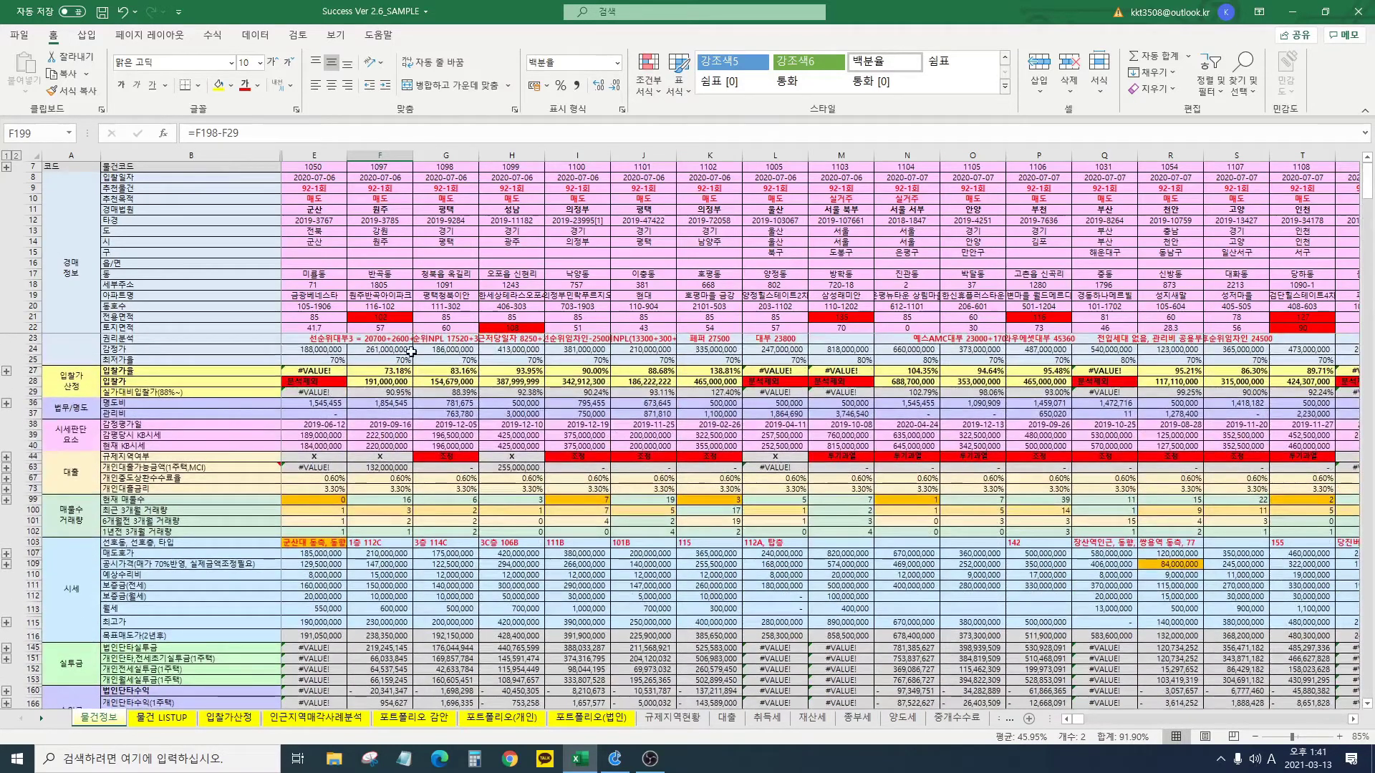
click(378, 381)
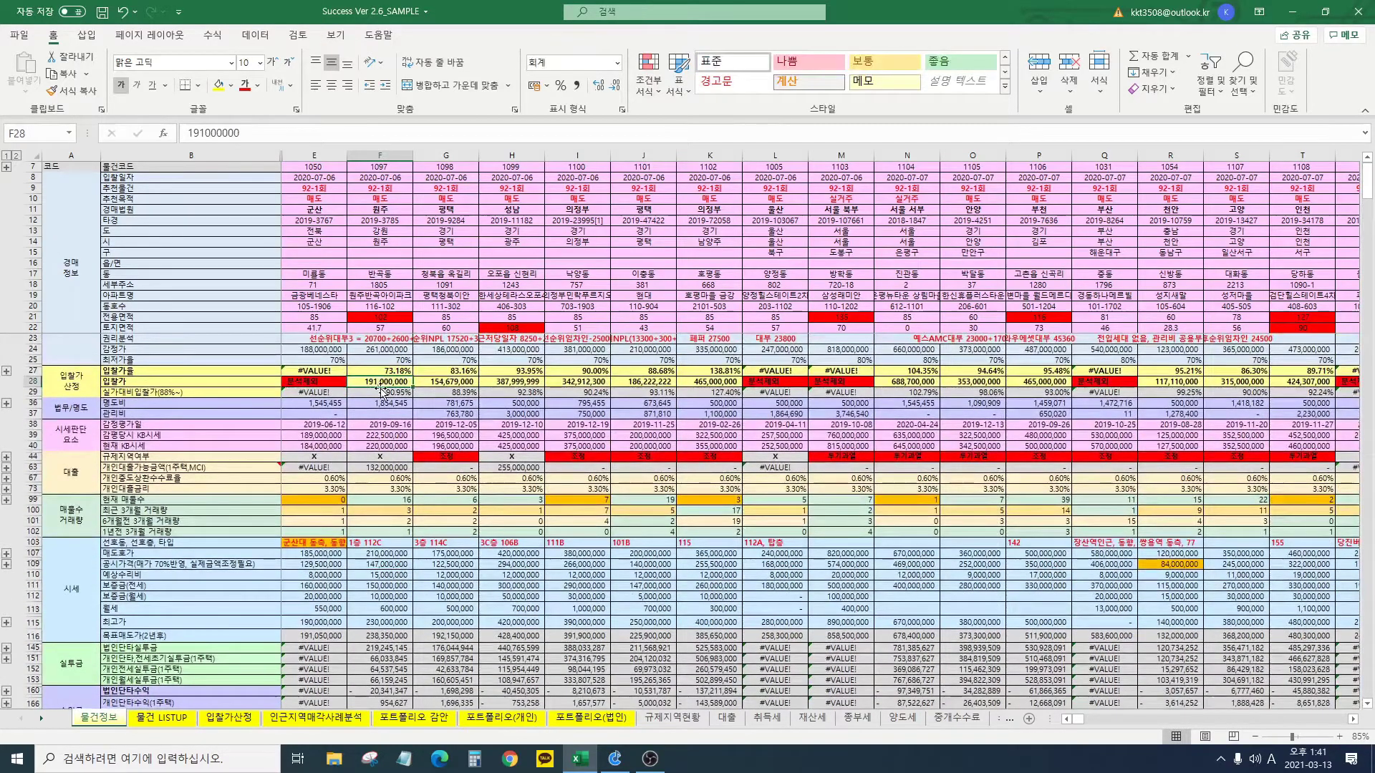
click(384, 392)
scroll(385, 444, down, 6)
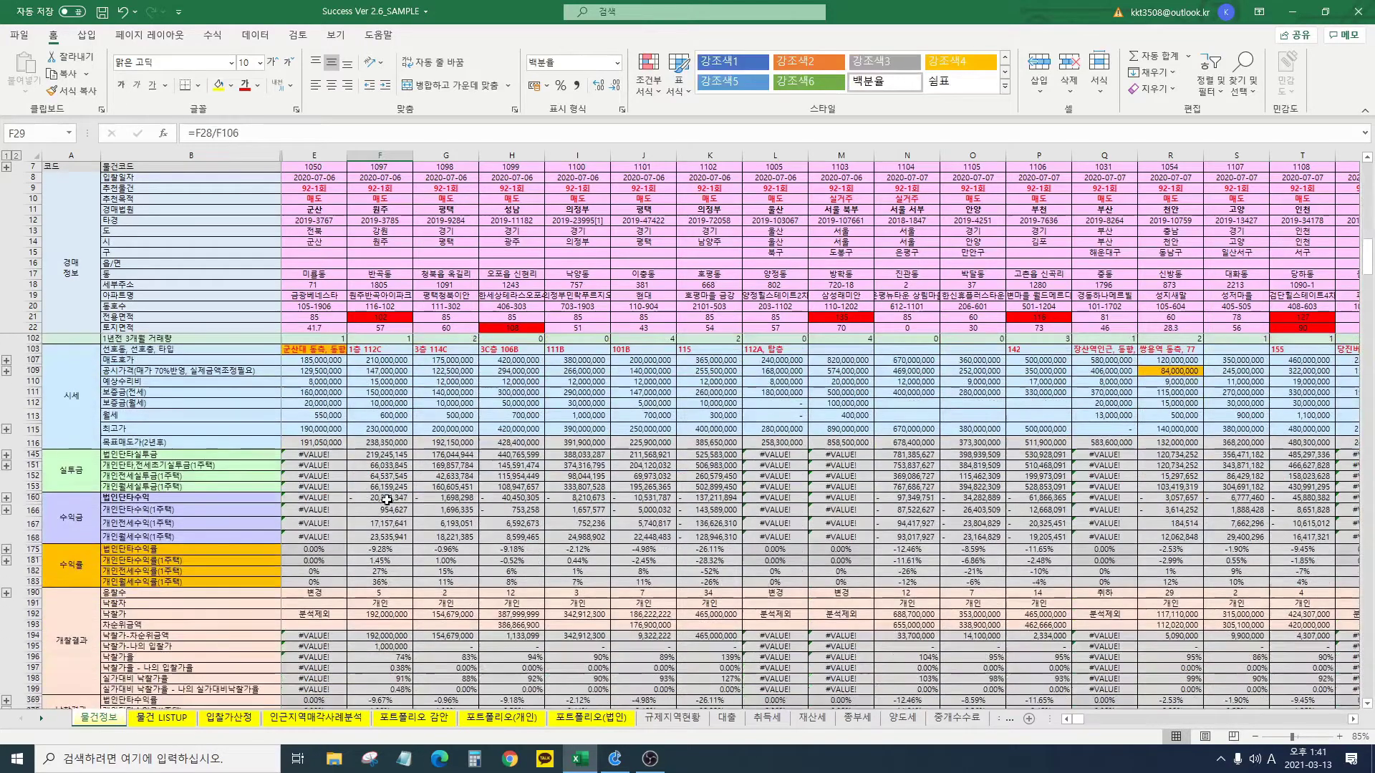
drag(387, 465, 390, 575)
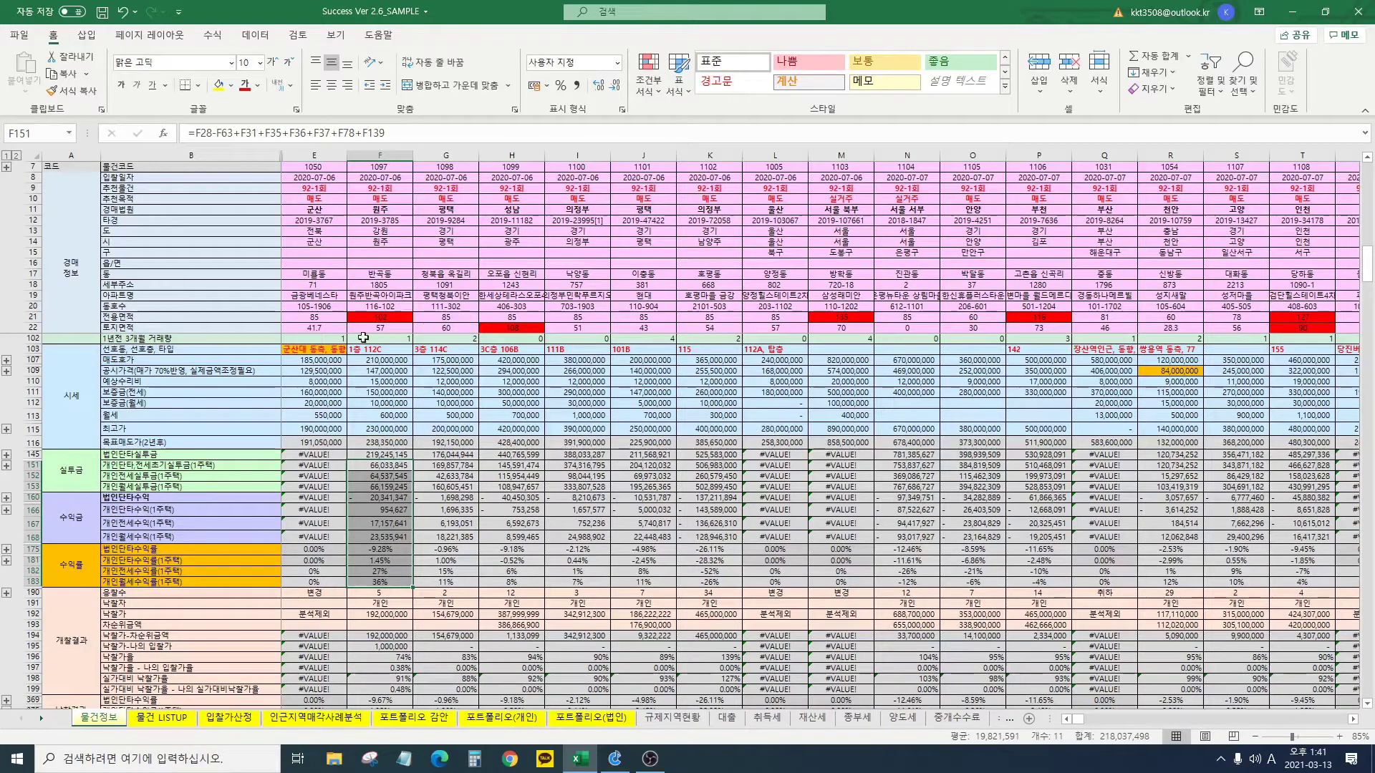
Step: Compare the bid inputs with the 낙찰가 in F192, the ratio differences in F197 and F199, and the yield difference in F390
scroll(376, 485, up, 3)
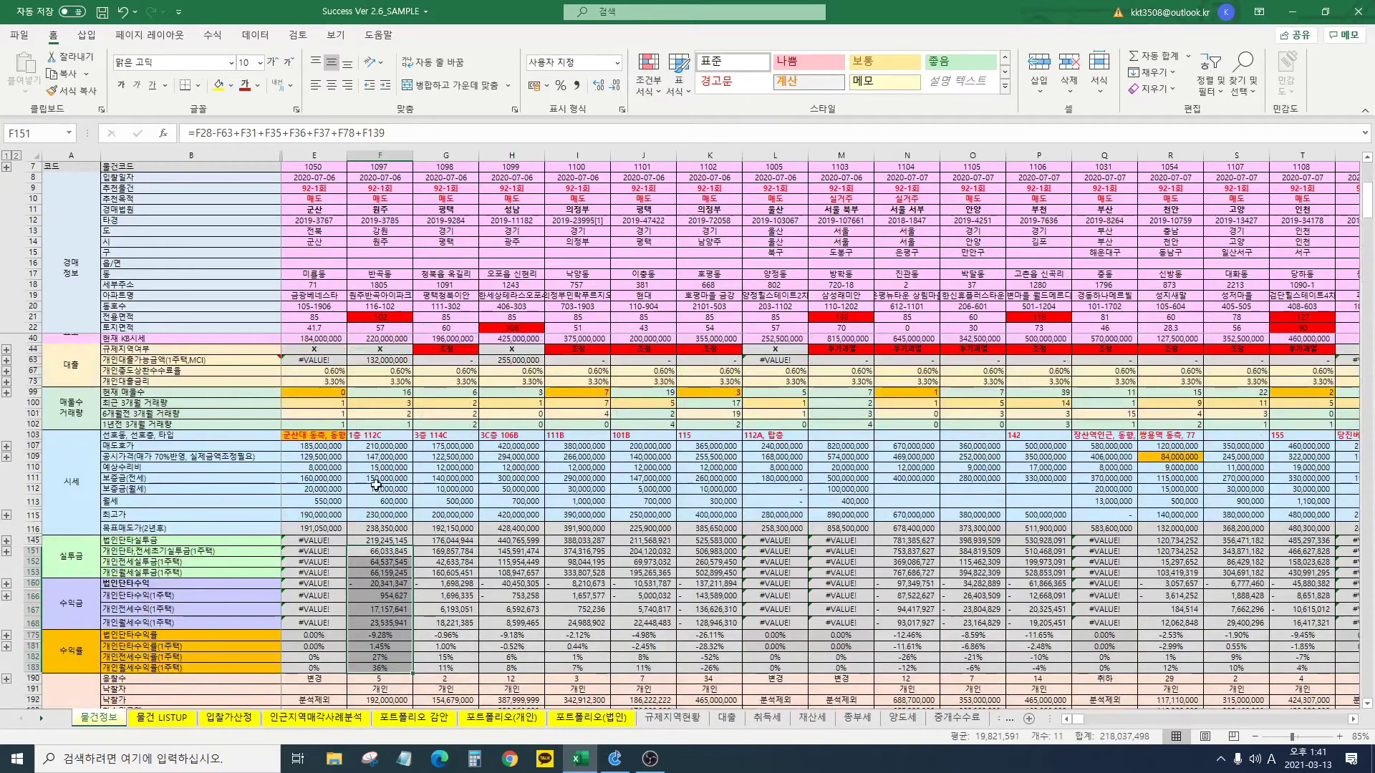
scroll(376, 485, up, 3)
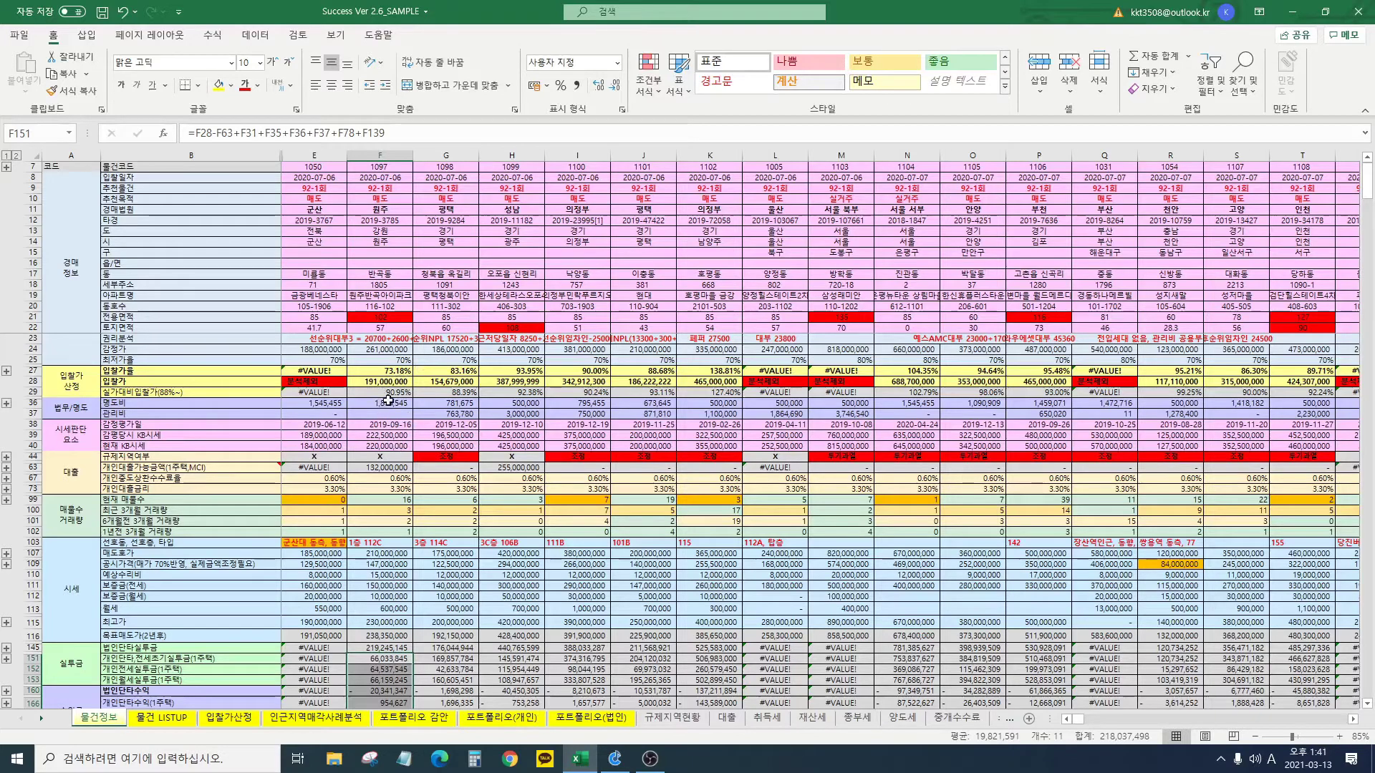
scroll(381, 406, down, 8)
scroll(390, 412, down, 3)
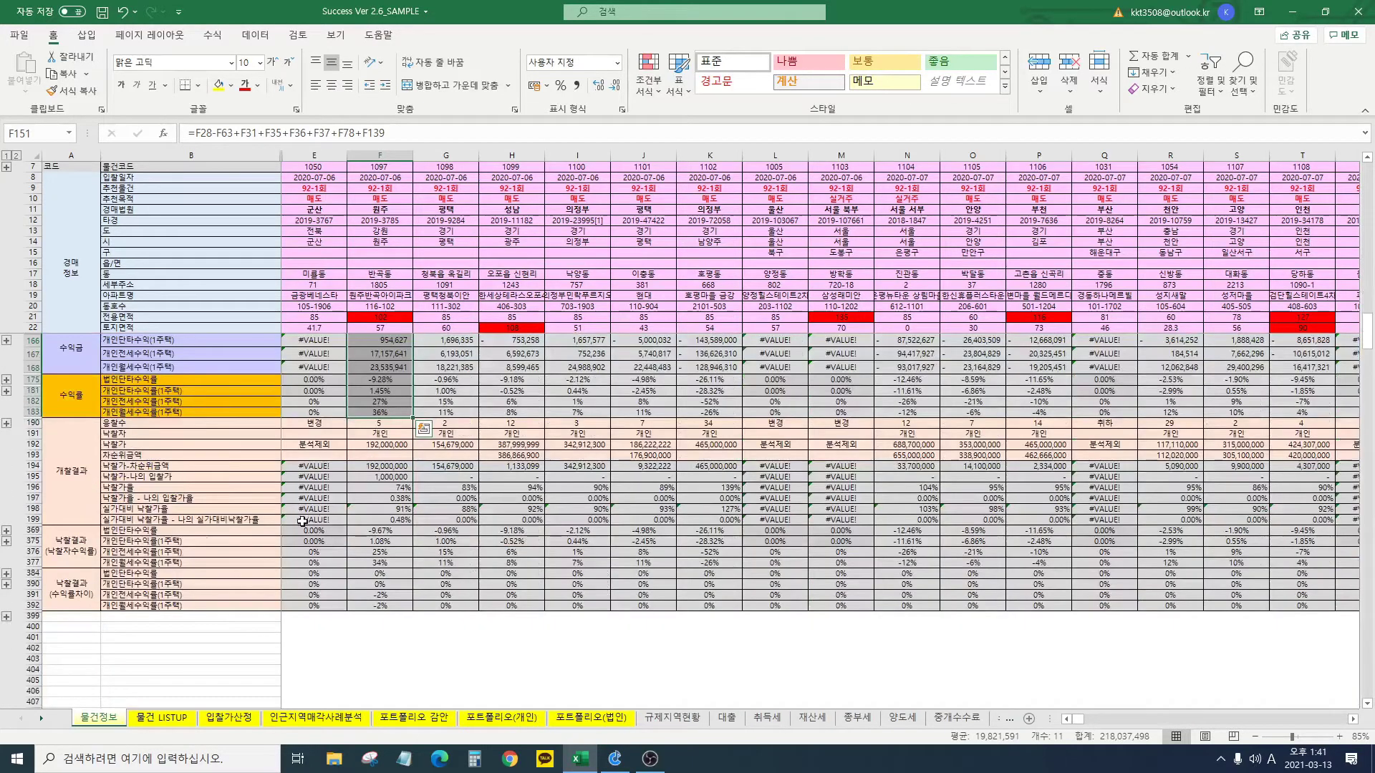
click(368, 445)
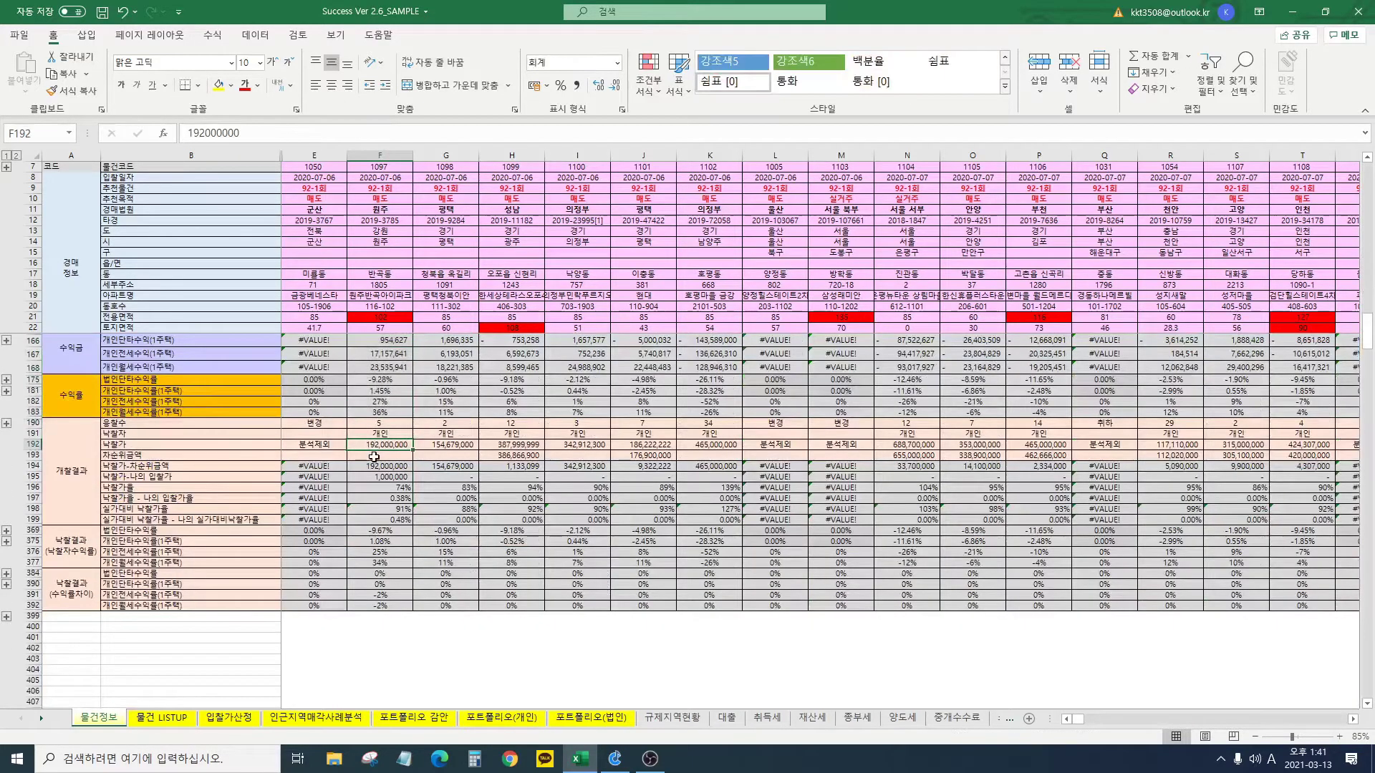
click(388, 498)
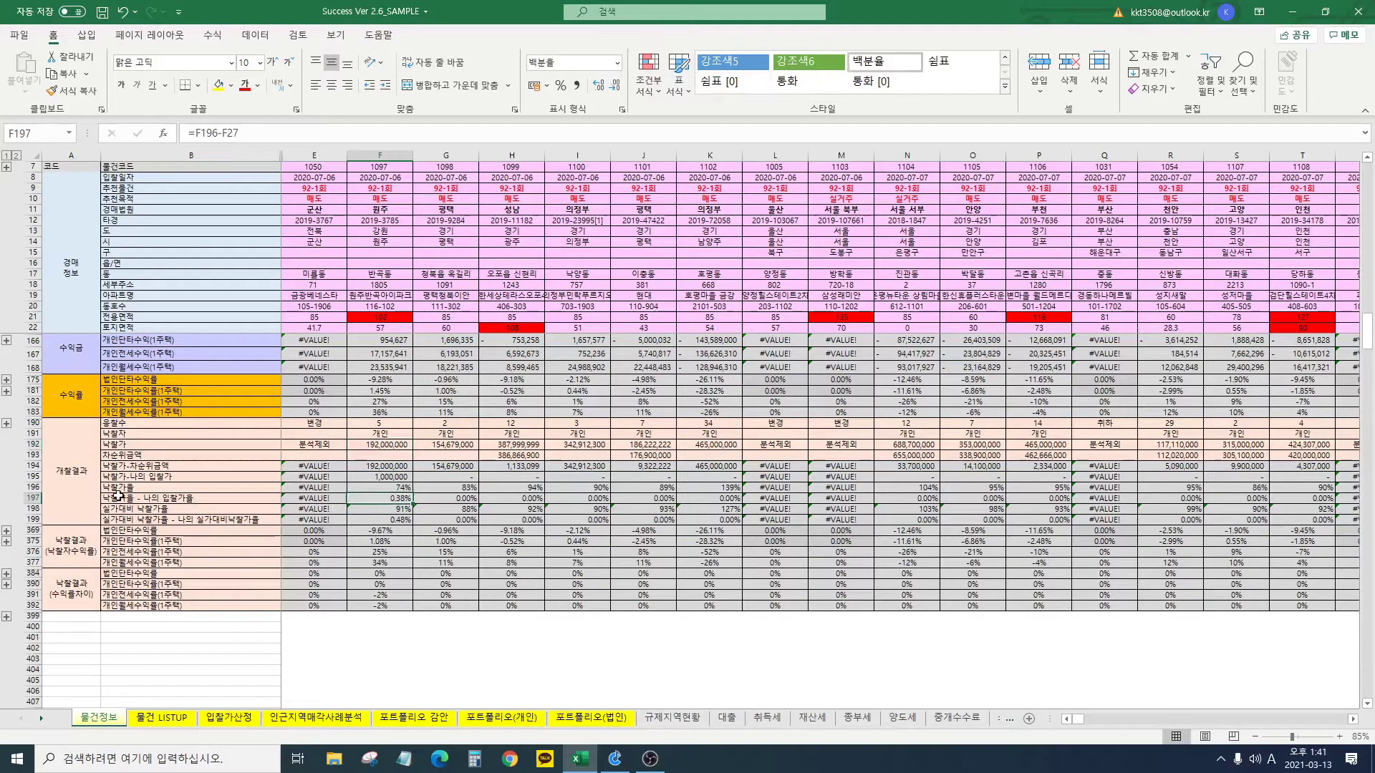
click(212, 520)
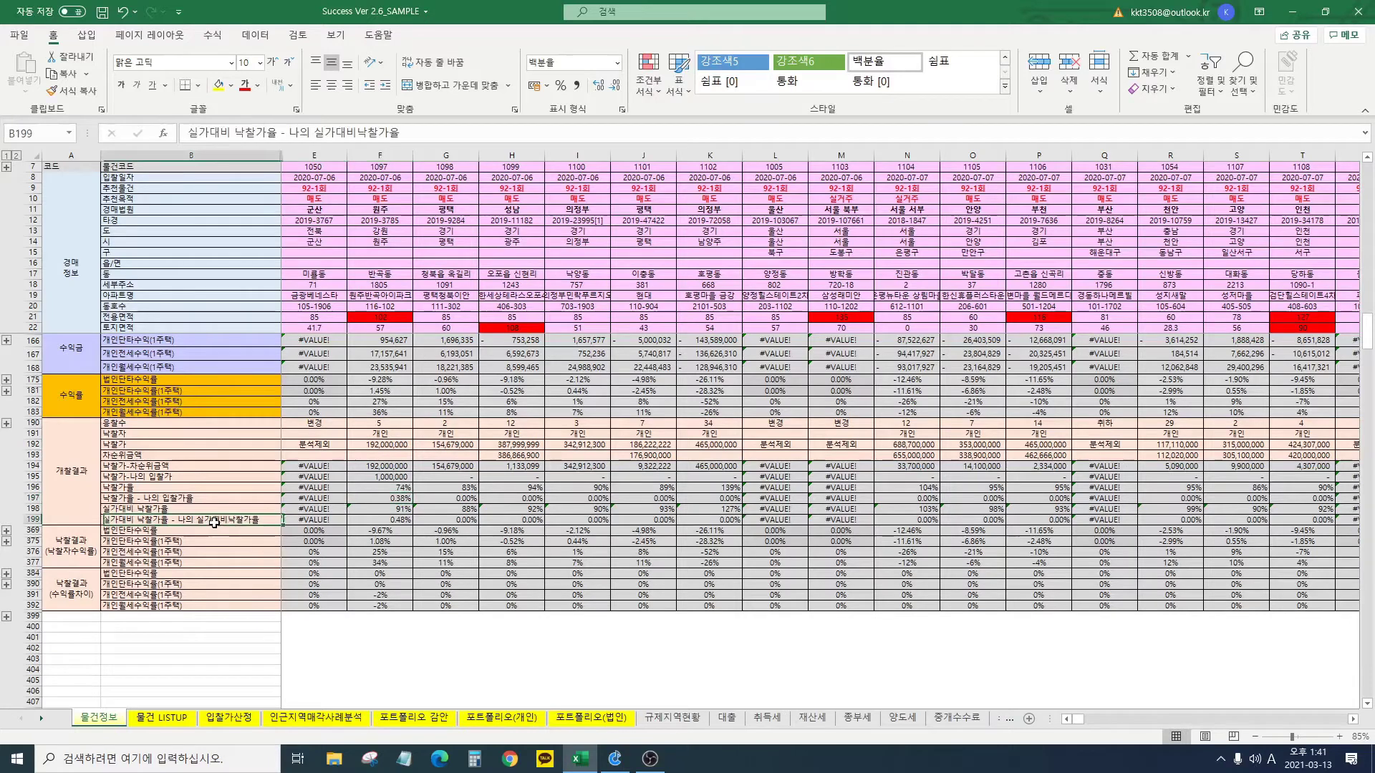
click(395, 521)
click(405, 584)
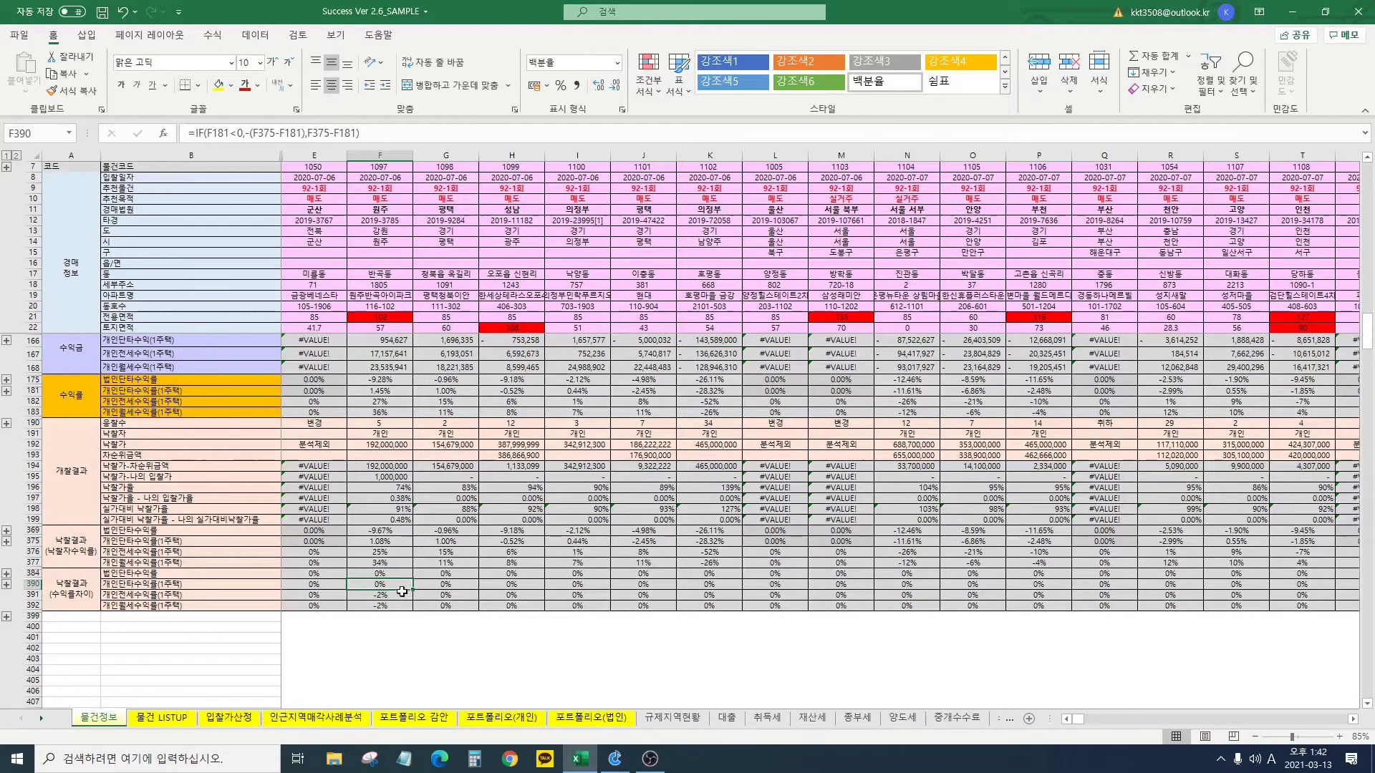
Step: Point out the auction-result entries from 응찰수 F190 to 낙찰가 F192, and highlight the calculated result cells F194:F392
scroll(403, 591, up, 6)
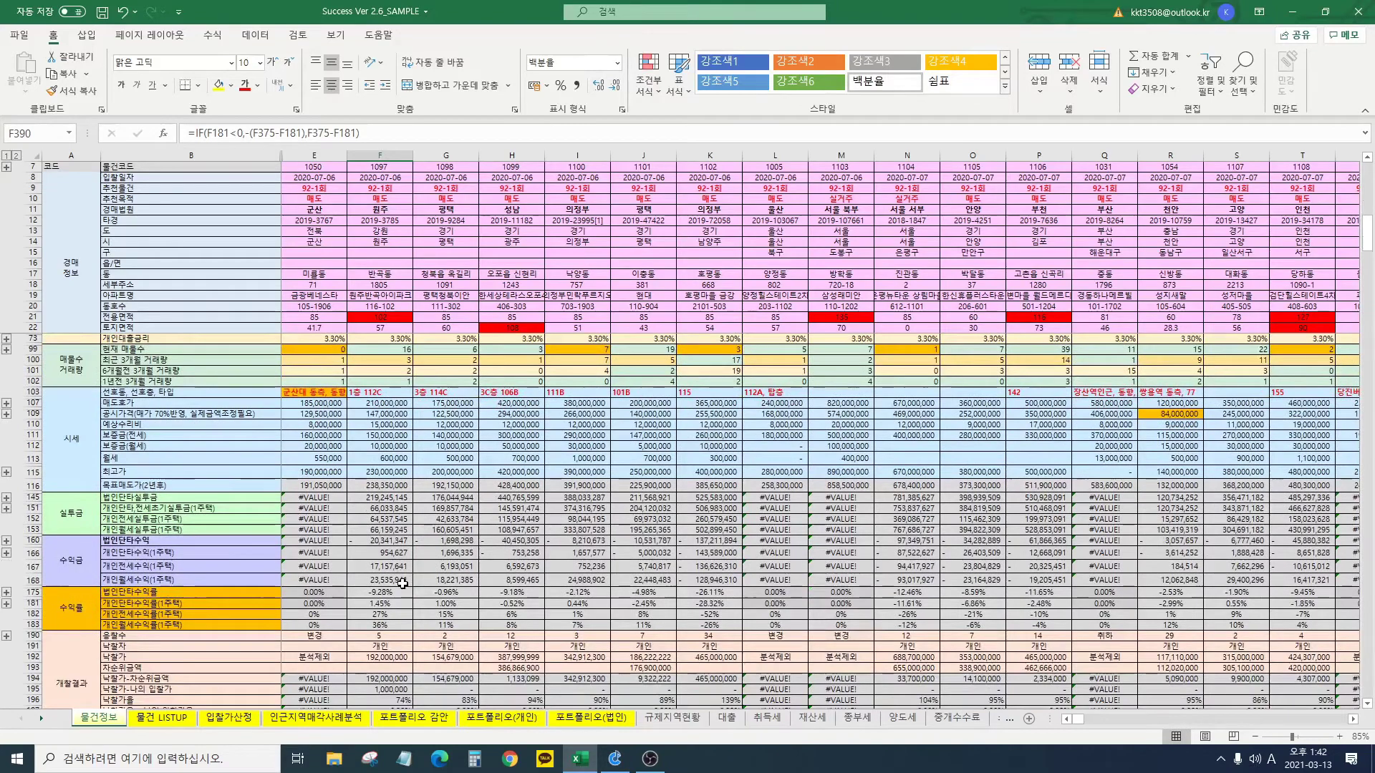
scroll(403, 584, down, 3)
drag(383, 550, 390, 577)
click(396, 560)
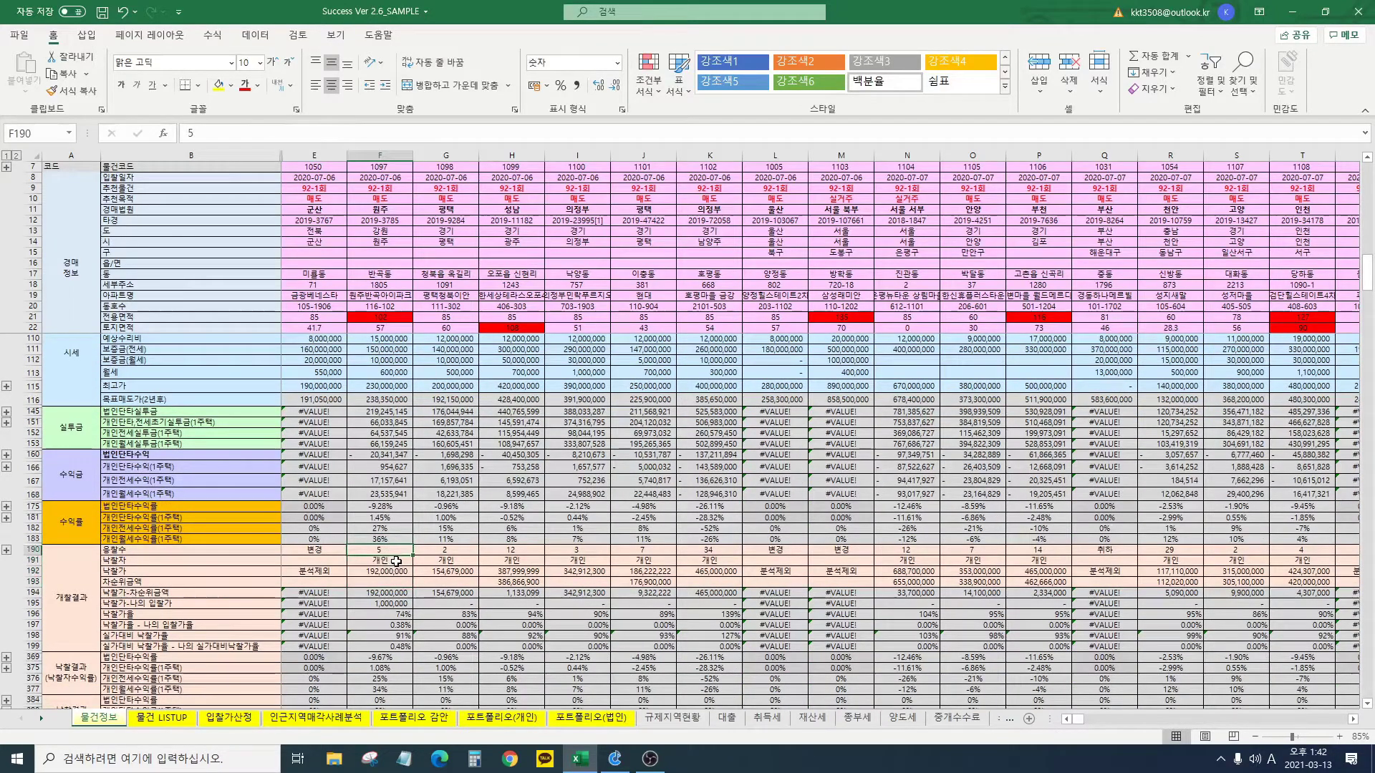
click(396, 573)
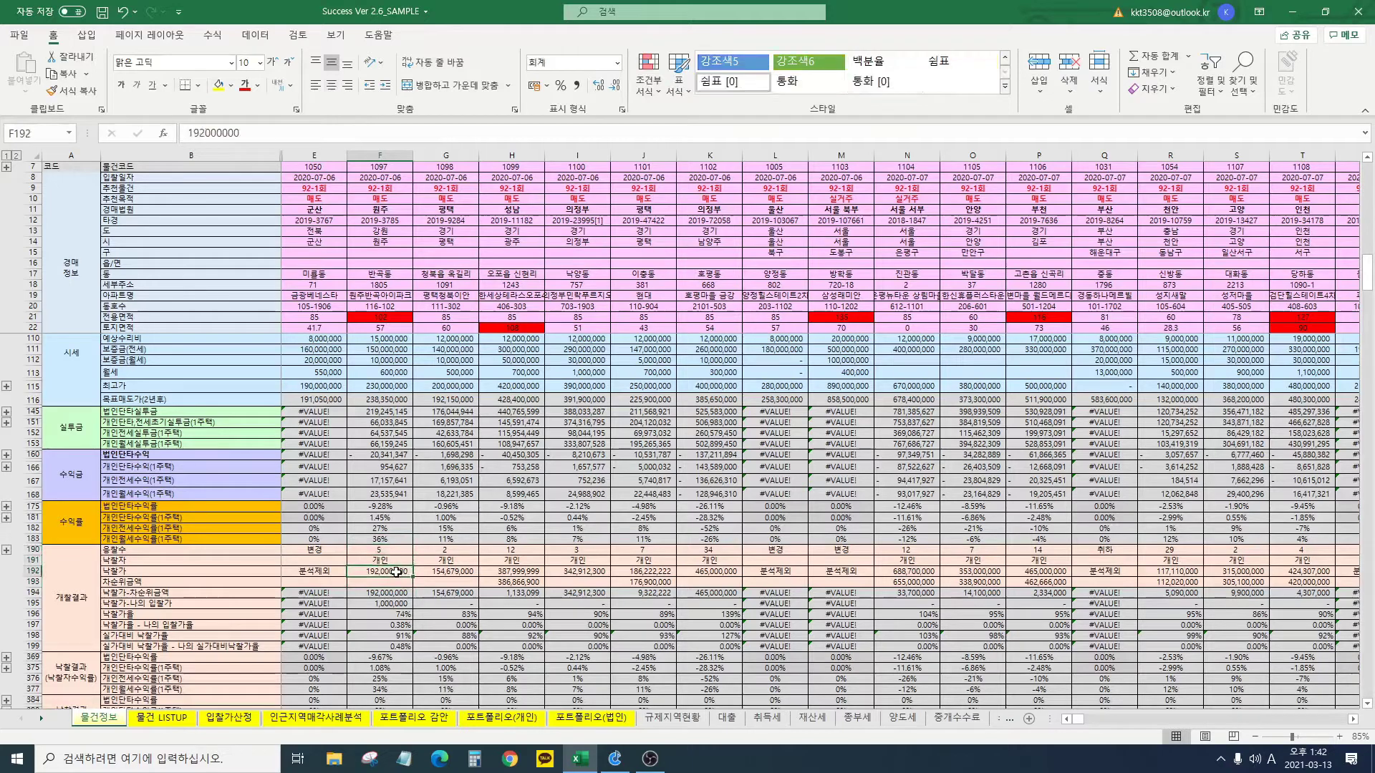
drag(396, 581, 403, 648)
scroll(400, 551, down, 2)
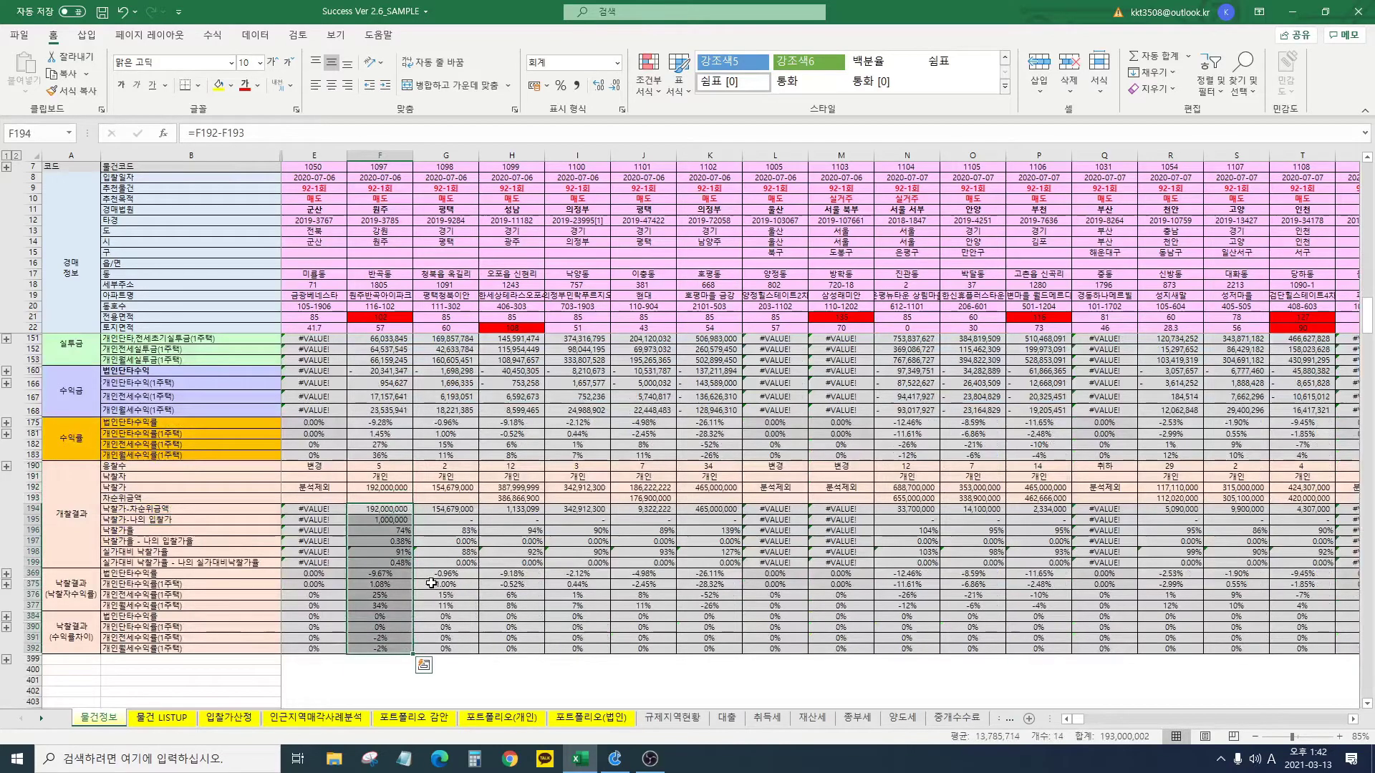
Step: Review column F's 명도비 and 관리비 cells and the 시세 cells F107:F115, and highlight the whole range F14:F115
scroll(431, 584, up, 10)
drag(380, 424, 378, 444)
click(392, 402)
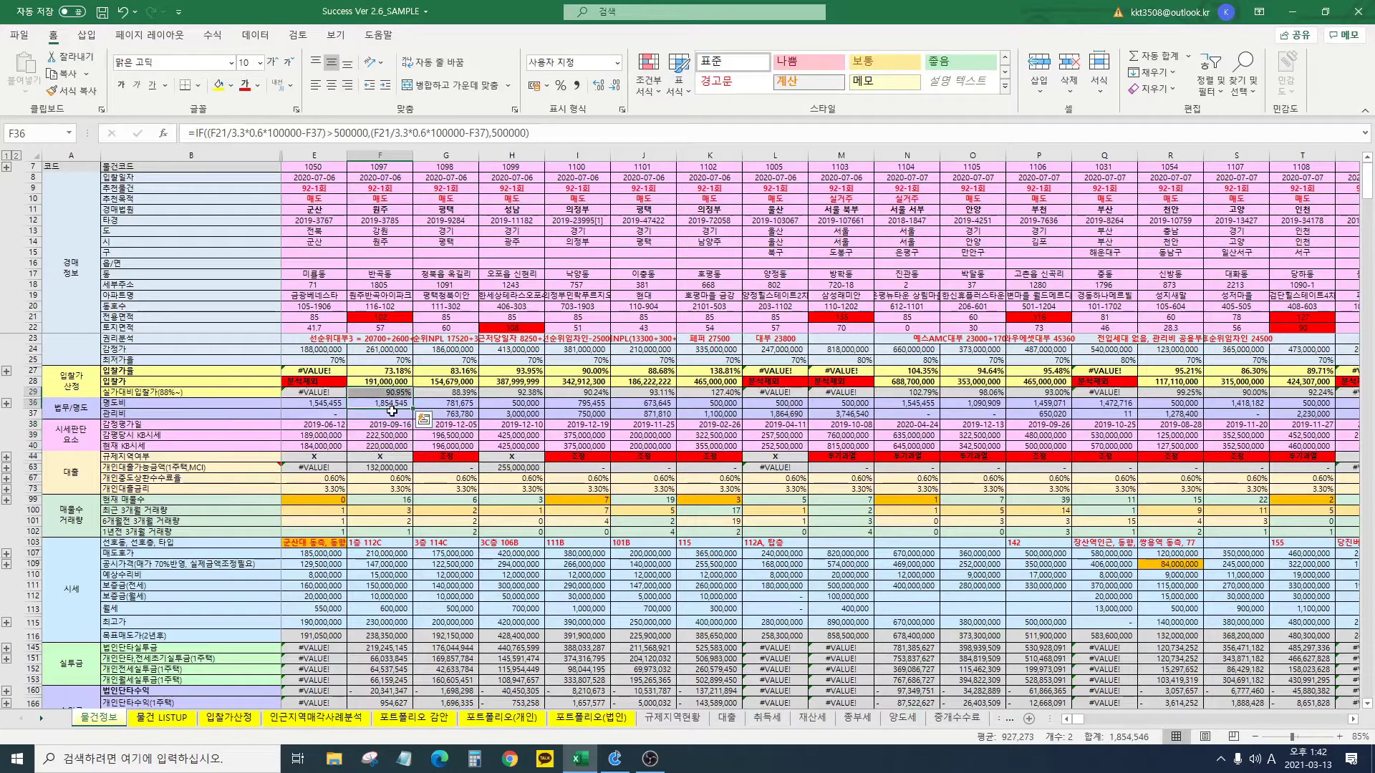
click(391, 411)
drag(372, 553, 368, 624)
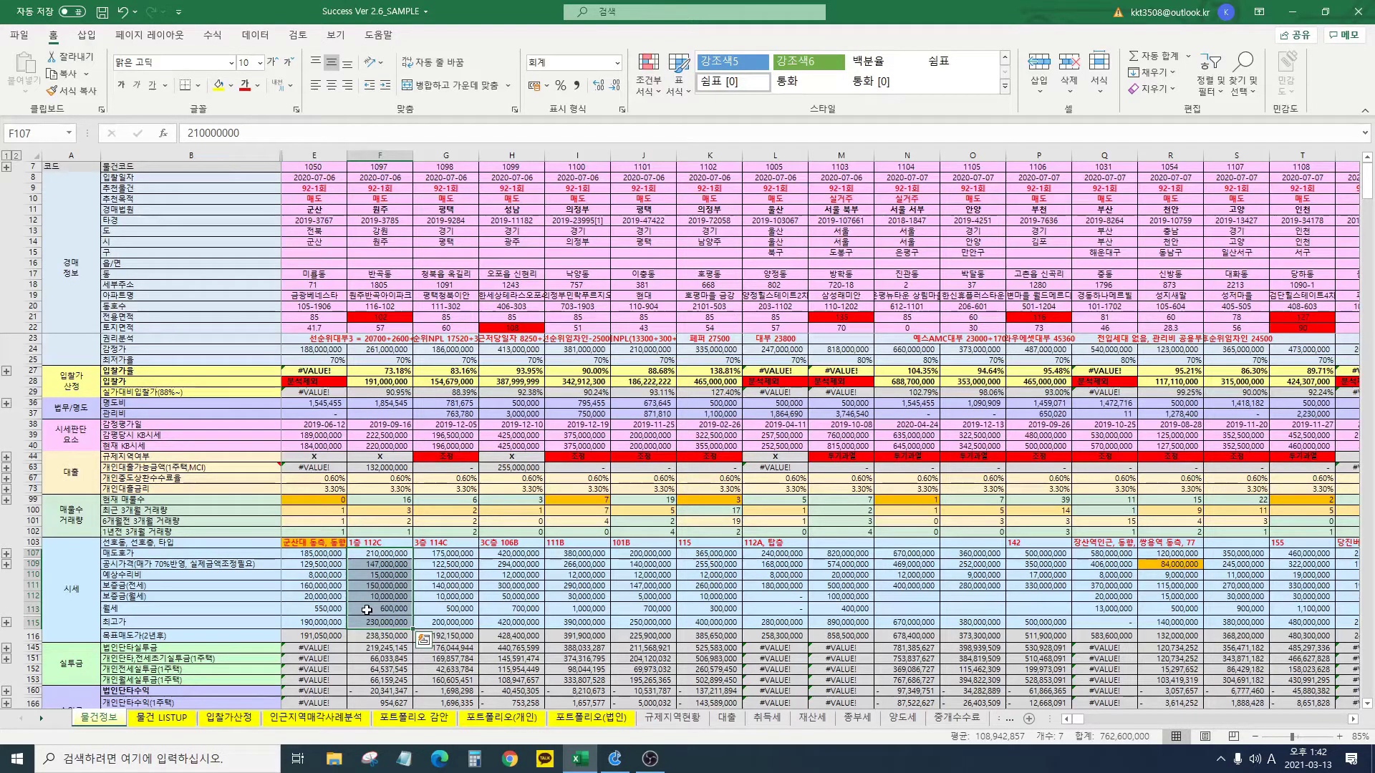
drag(386, 241, 371, 620)
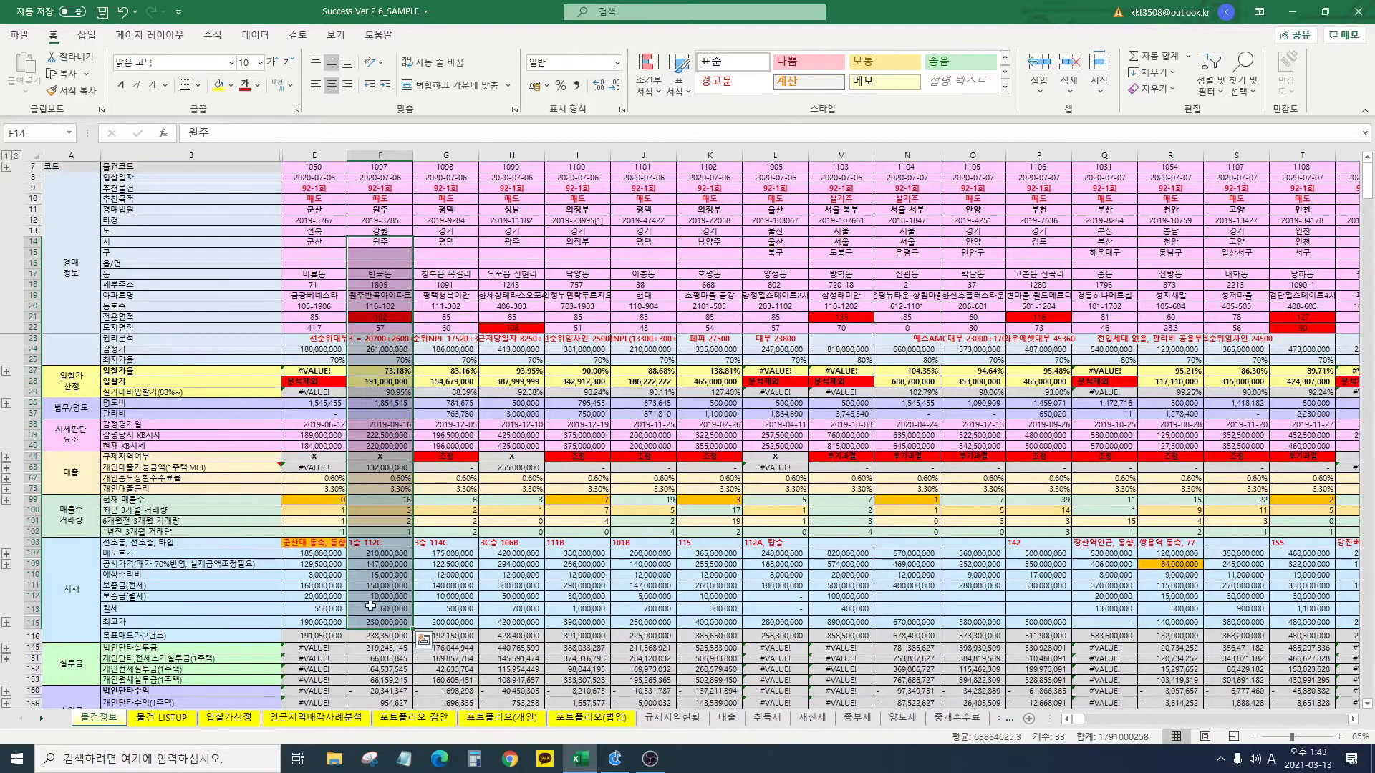
Step: Go to the far end of the 물건정보 property columns and select column BLS, which holds 물건코드 3000
scroll(433, 491, down, 15)
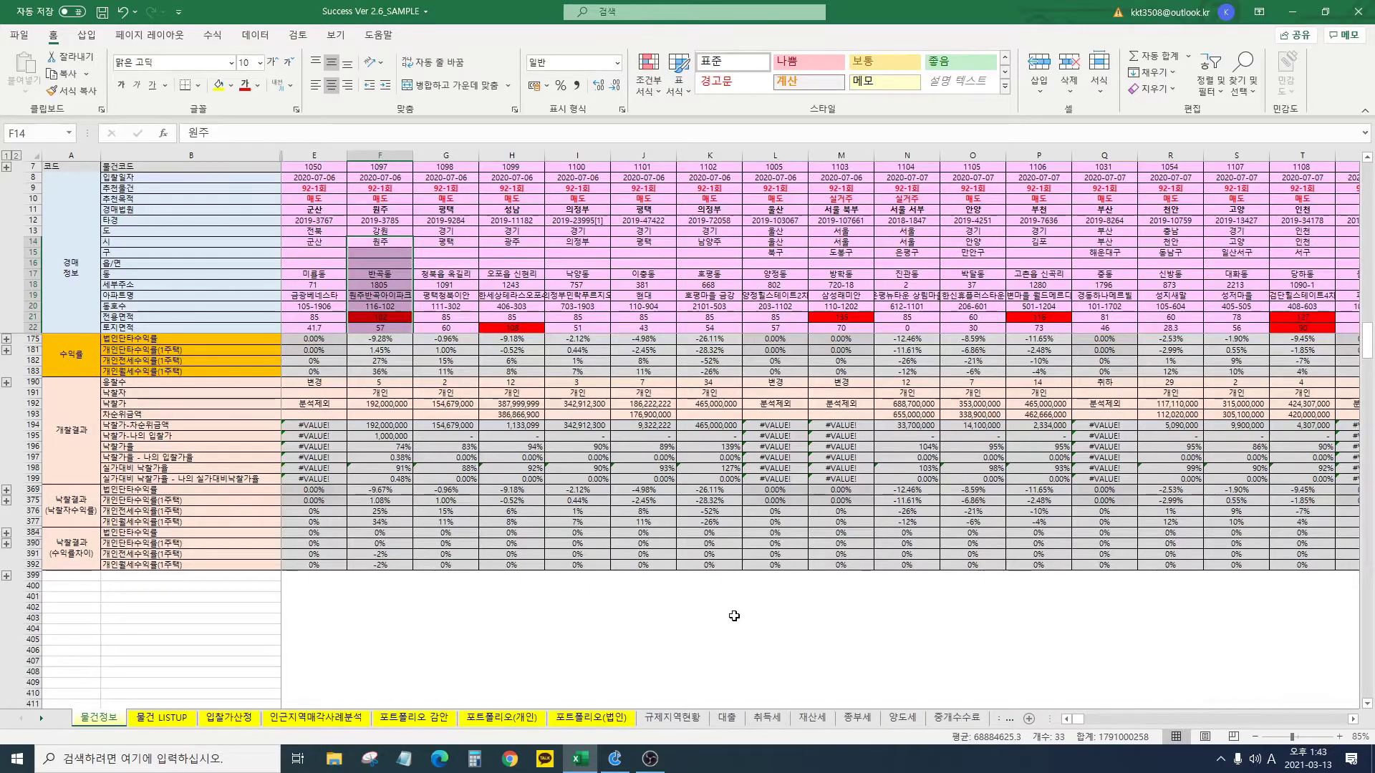
scroll(734, 616, up, 5)
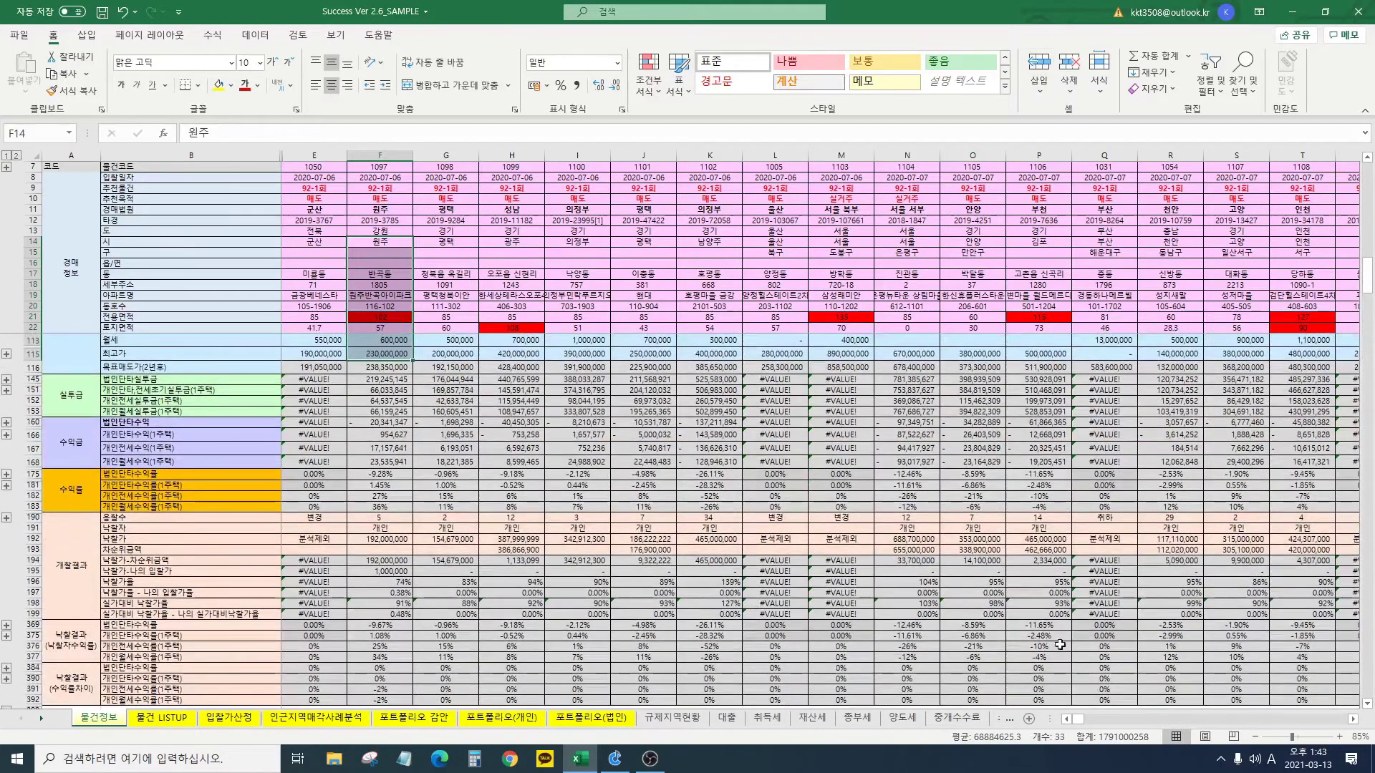
drag(1081, 723, 1353, 729)
drag(1354, 155, 1310, 165)
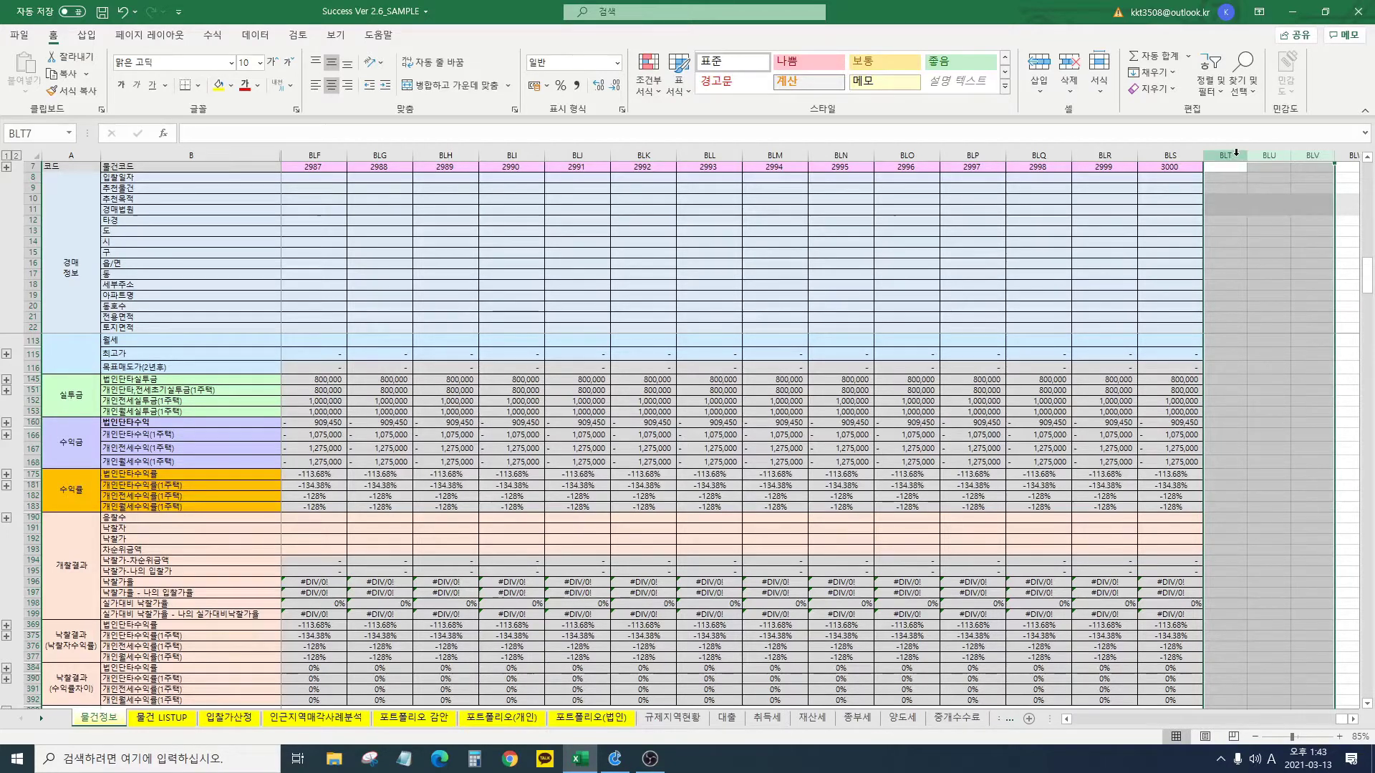
click(1235, 154)
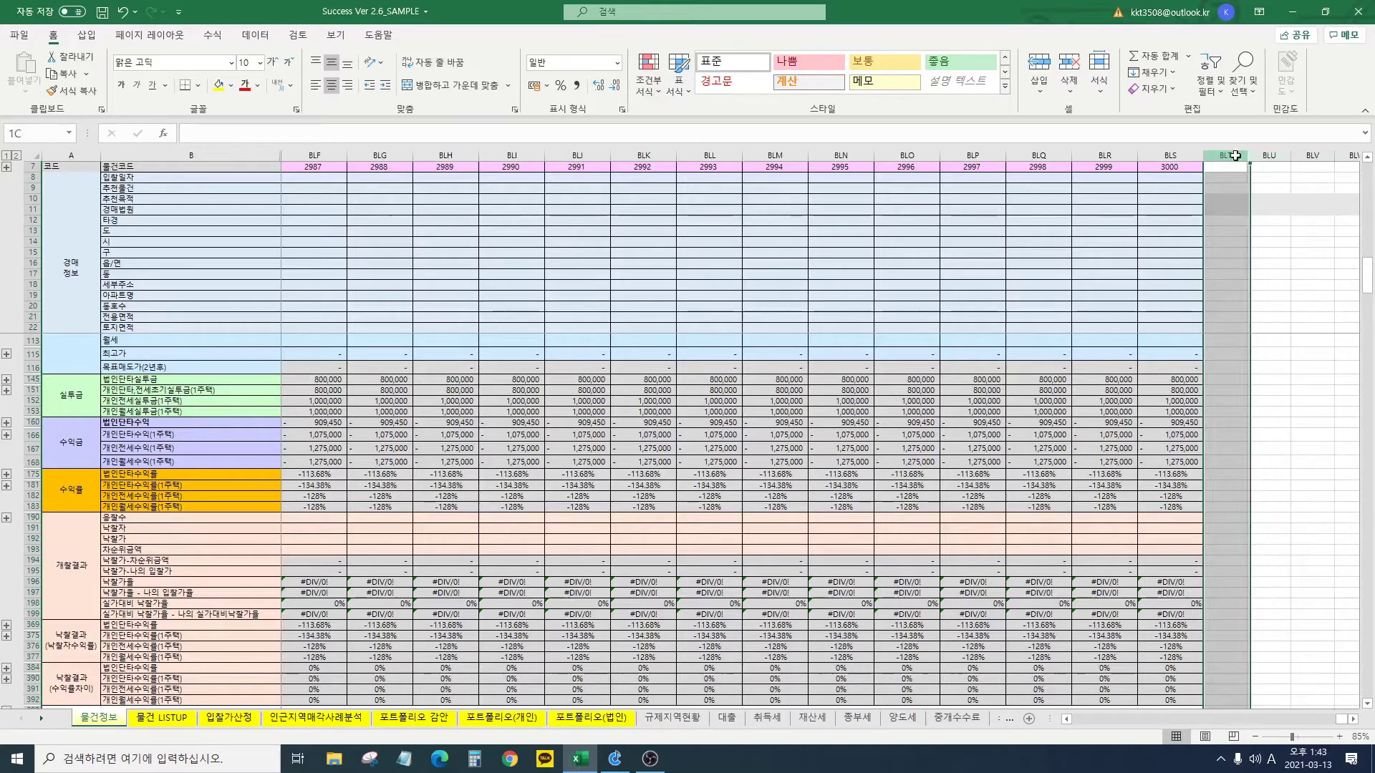
click(1170, 154)
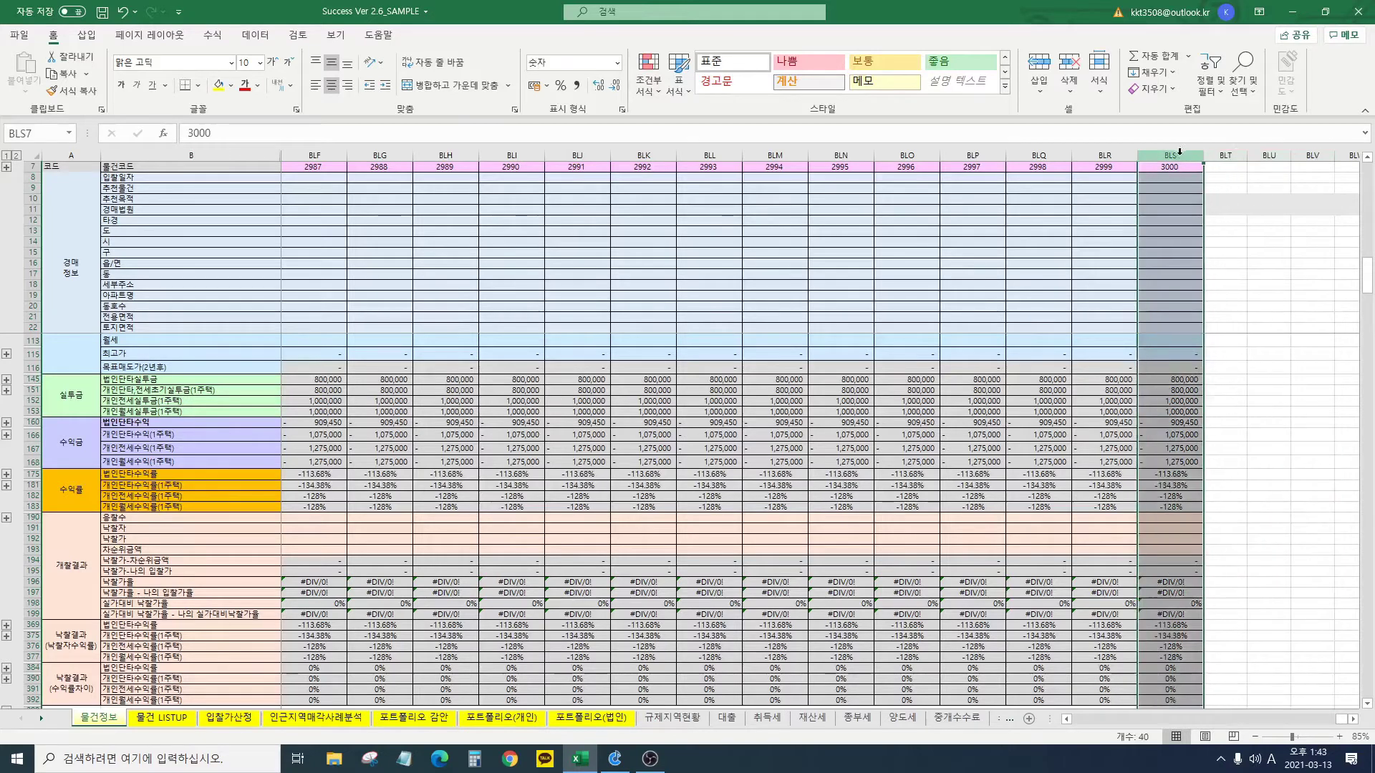
Step: Open the 포트폴리오 감안 sheet and expand its grouped columns K:AY
click(414, 718)
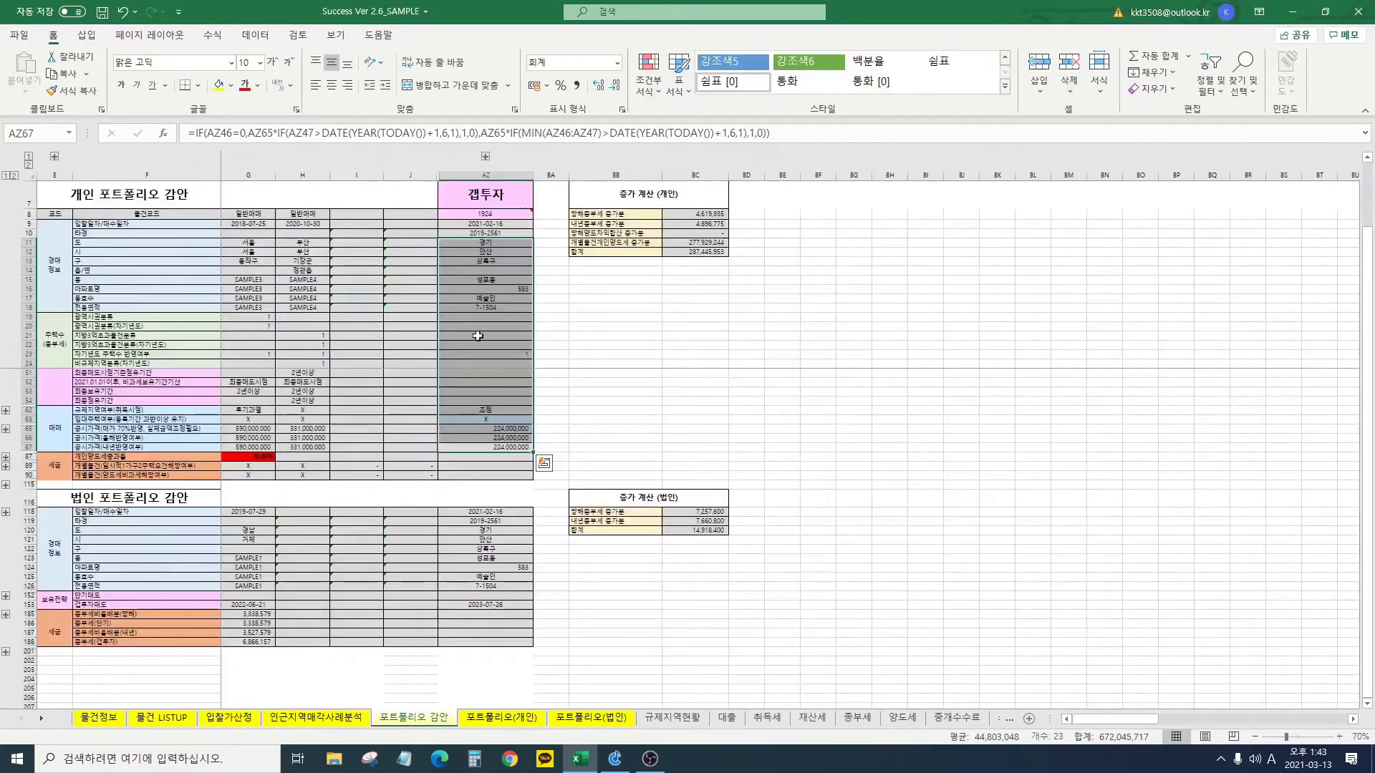
click(485, 156)
scroll(1141, 244, right, 3)
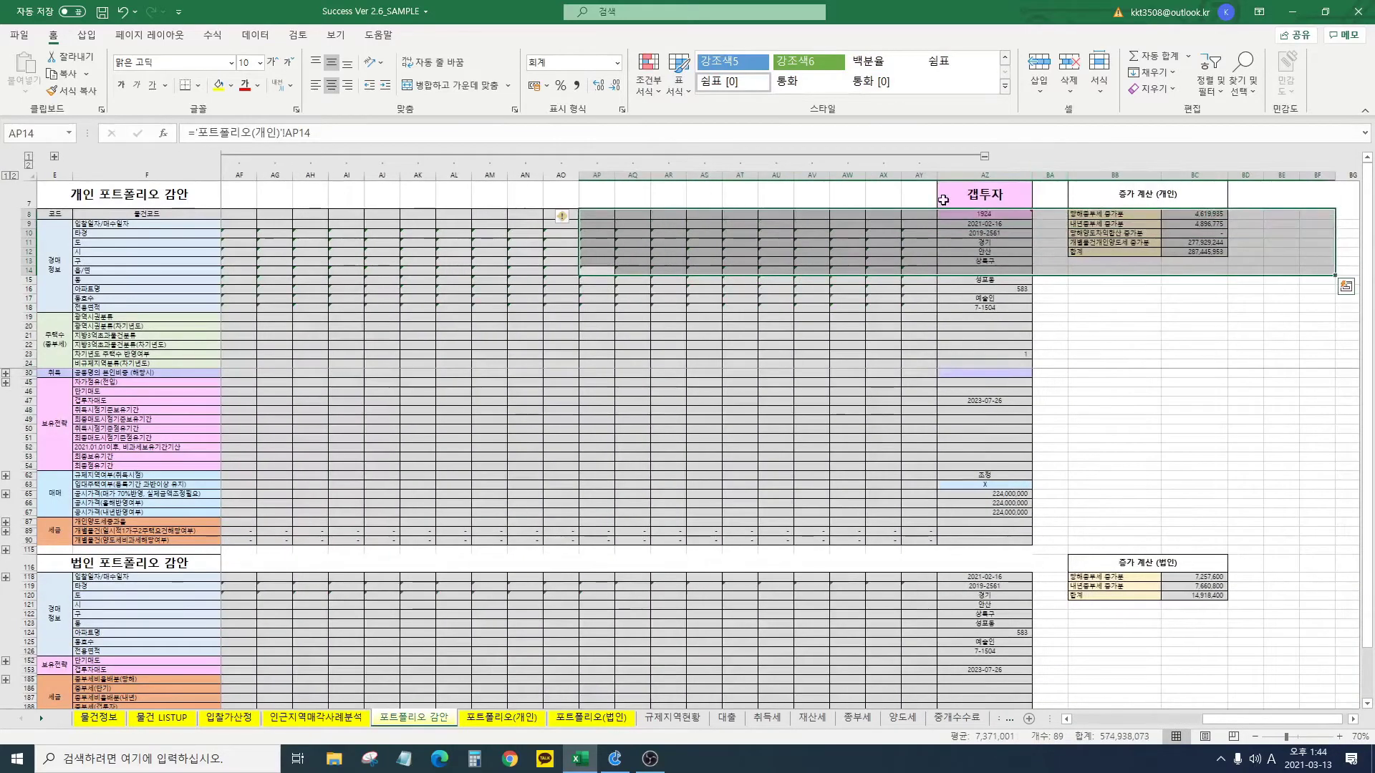
Step: Highlight the 갭투자 column AZ and the 물건코드 cells G8:AY8, and collapse the column groups to the first outline level
click(994, 173)
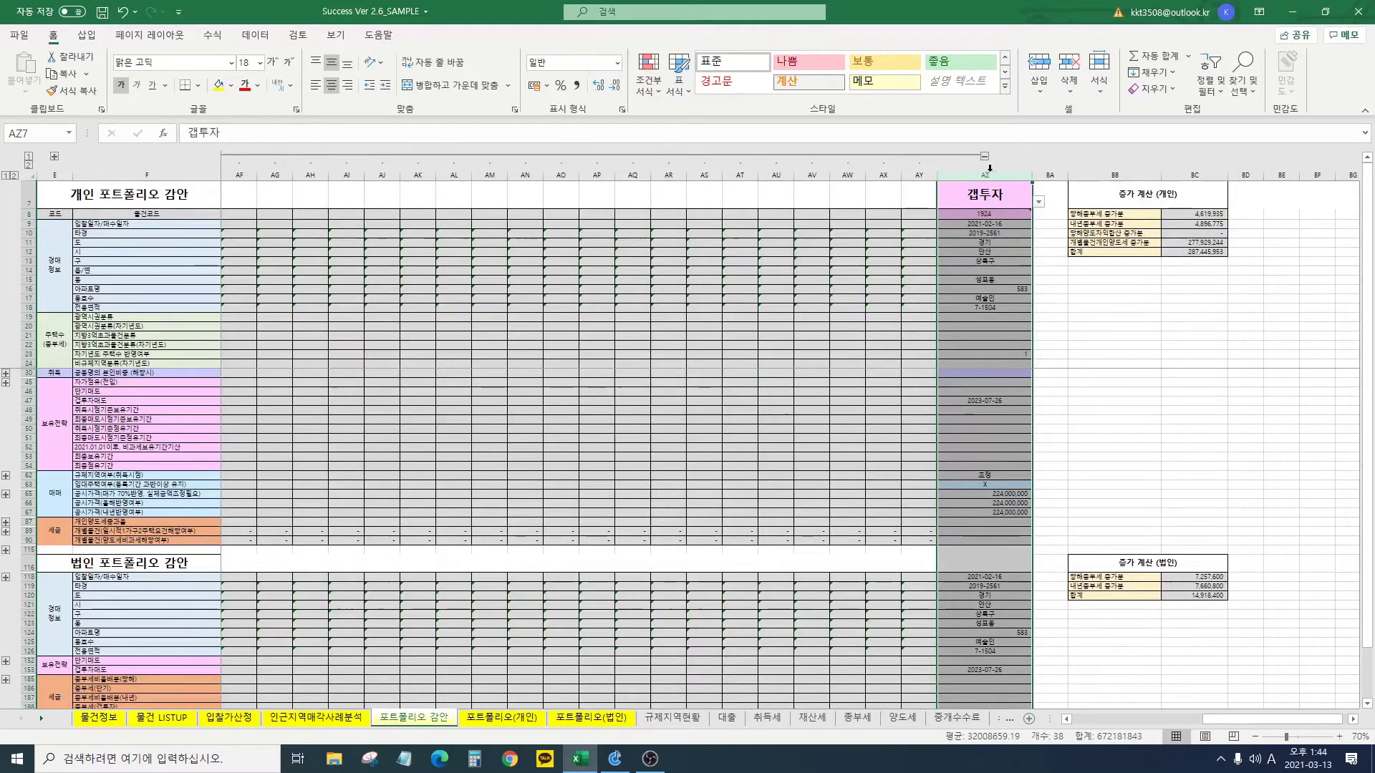
drag(989, 172, 702, 169)
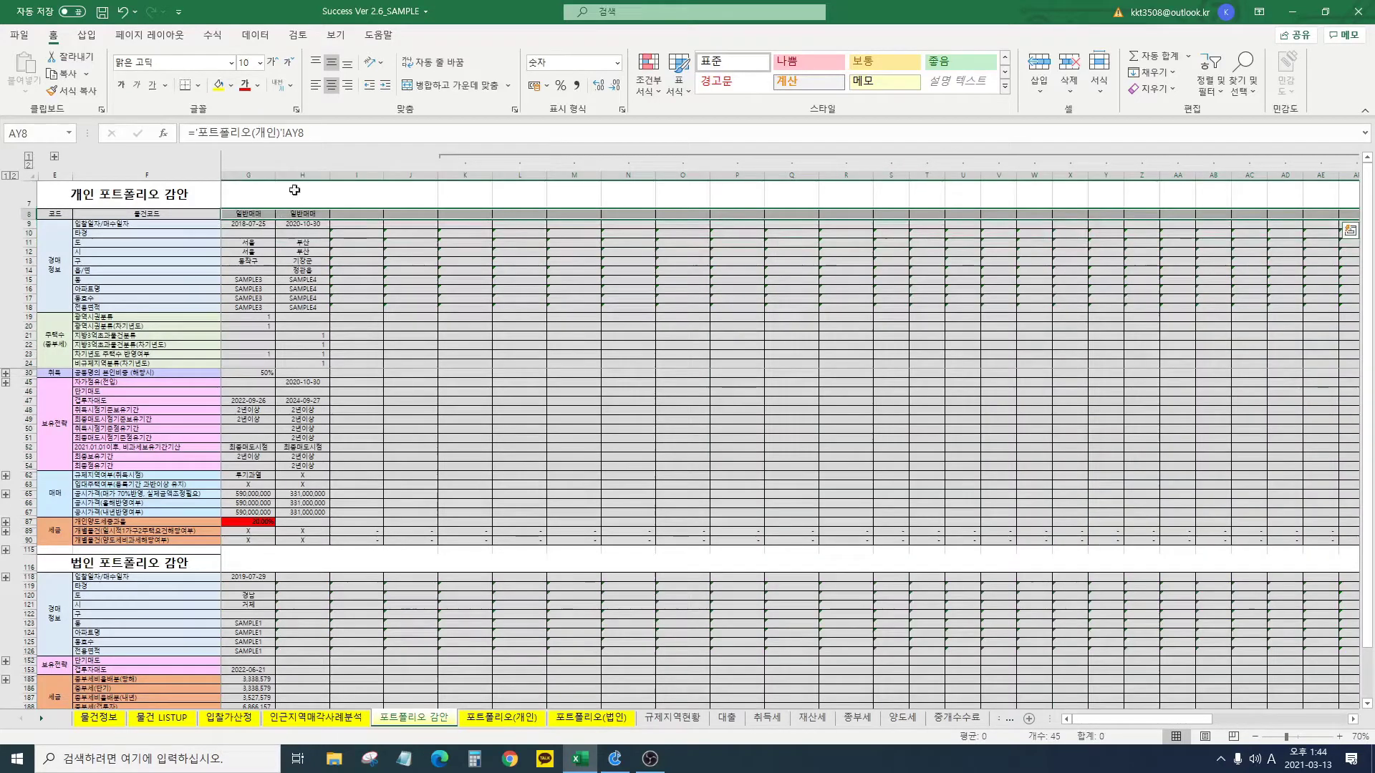
click(28, 156)
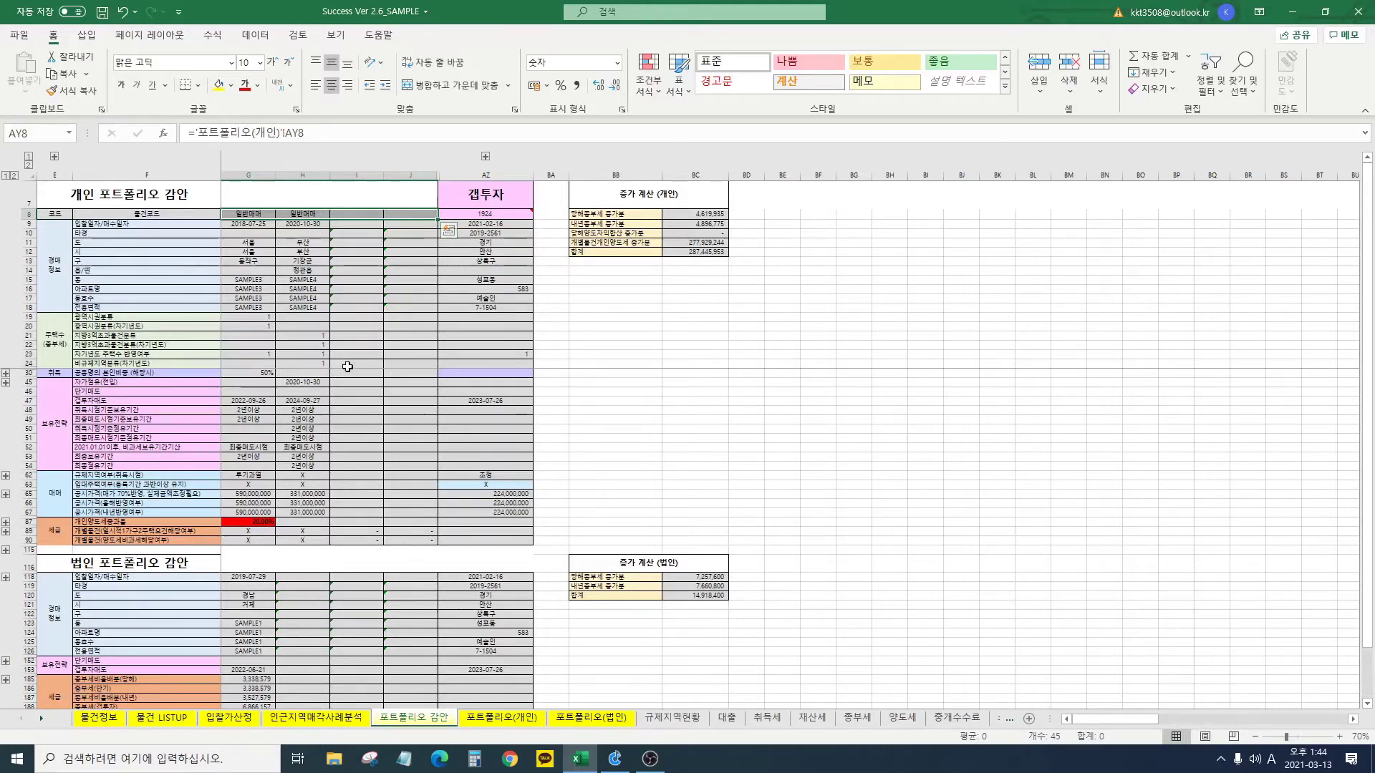
Step: Open the 포트폴리오(개인) sheet, highlight the 주택수(종부세) rows 19 to 24, and select labels F19 and F21
click(501, 718)
drag(518, 322, 21, 354)
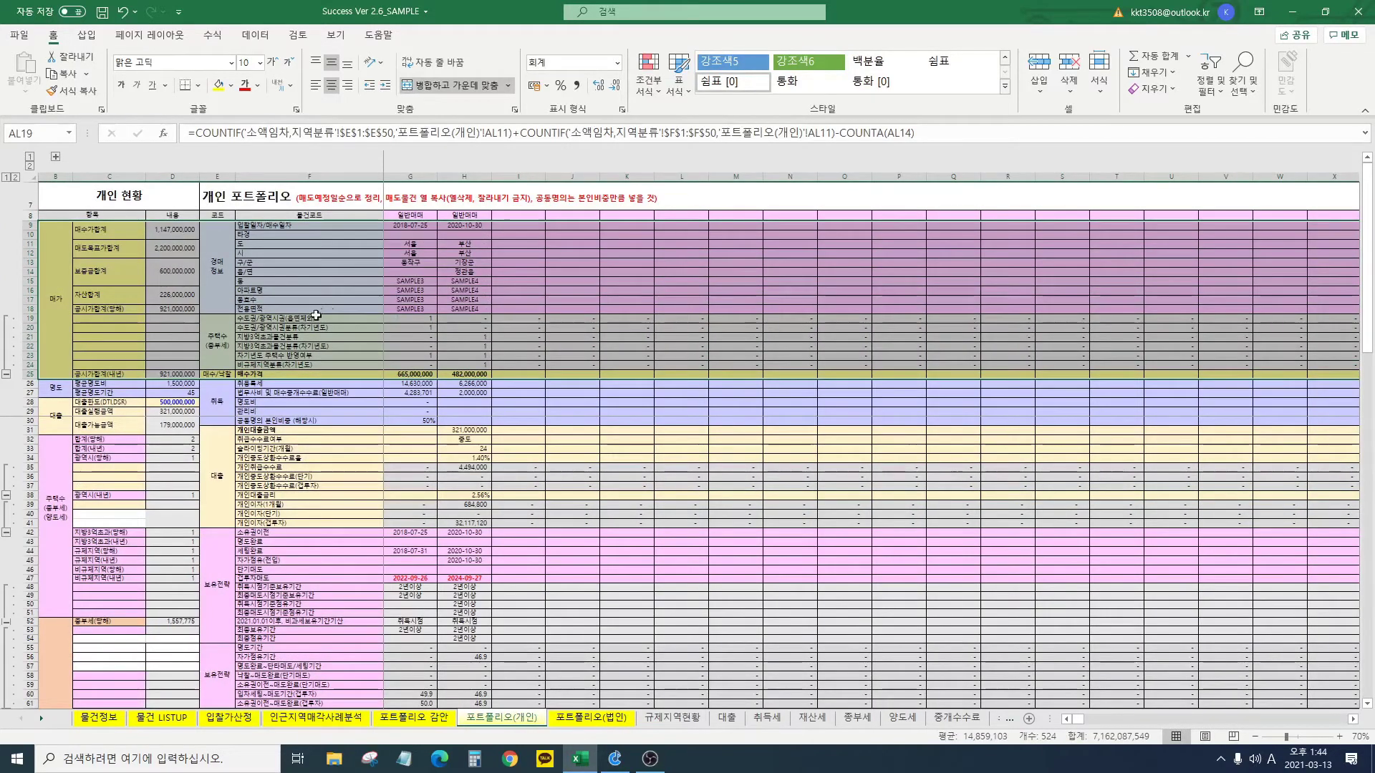
click(225, 338)
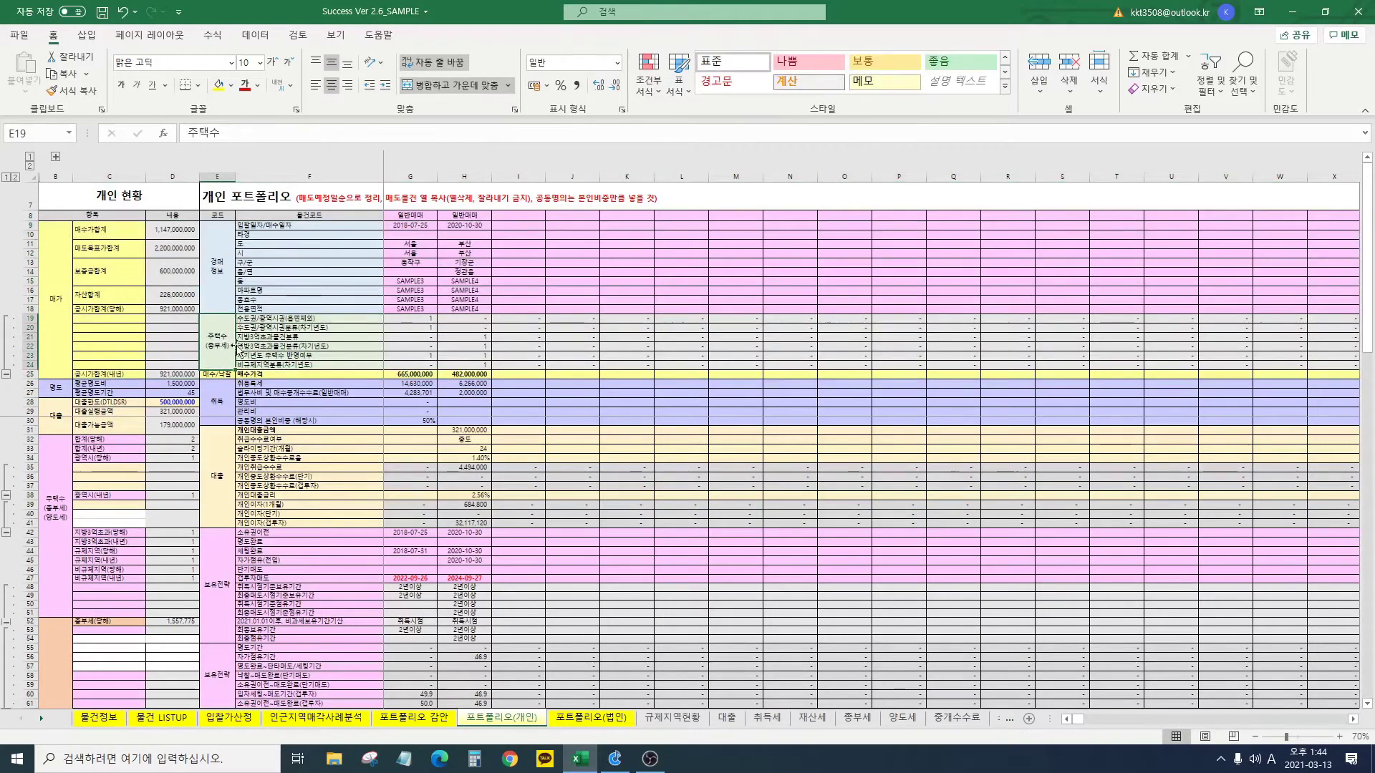
click(298, 315)
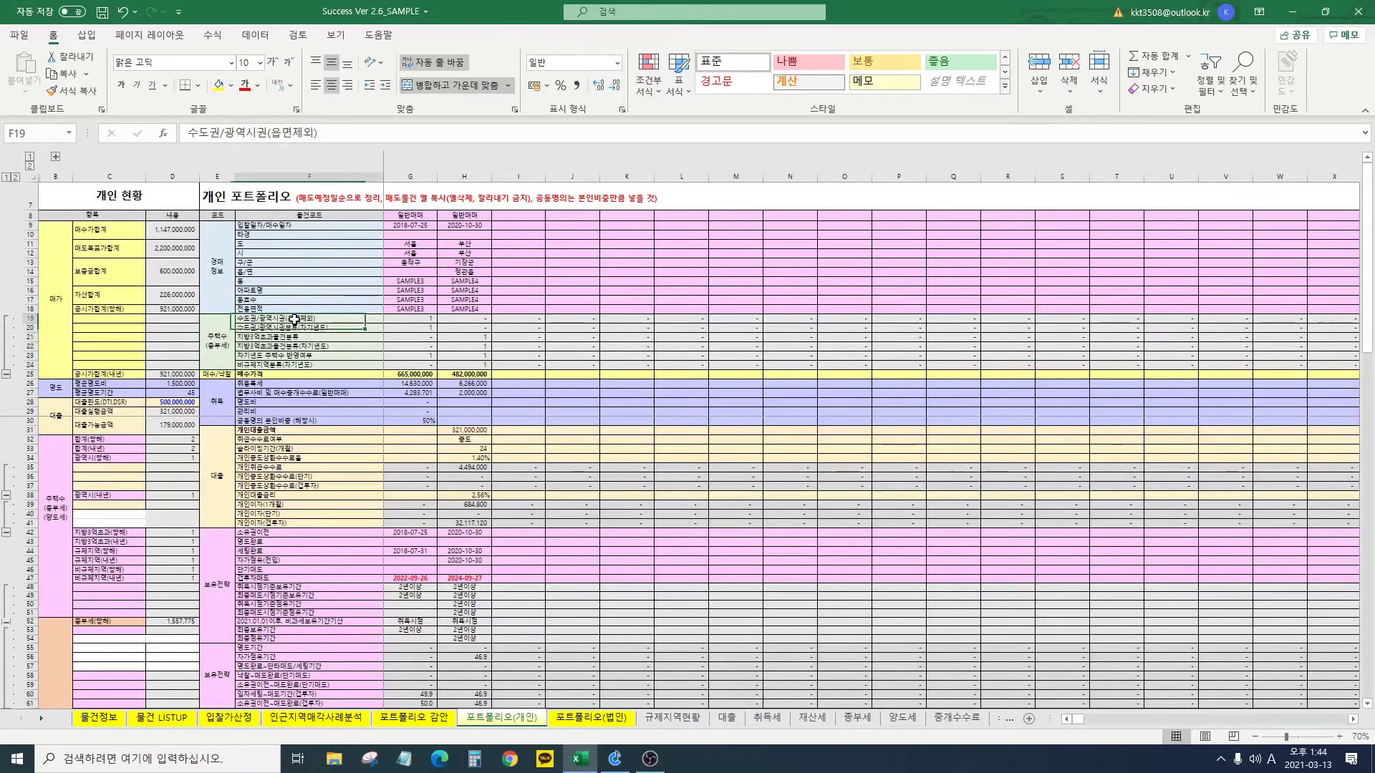
click(315, 337)
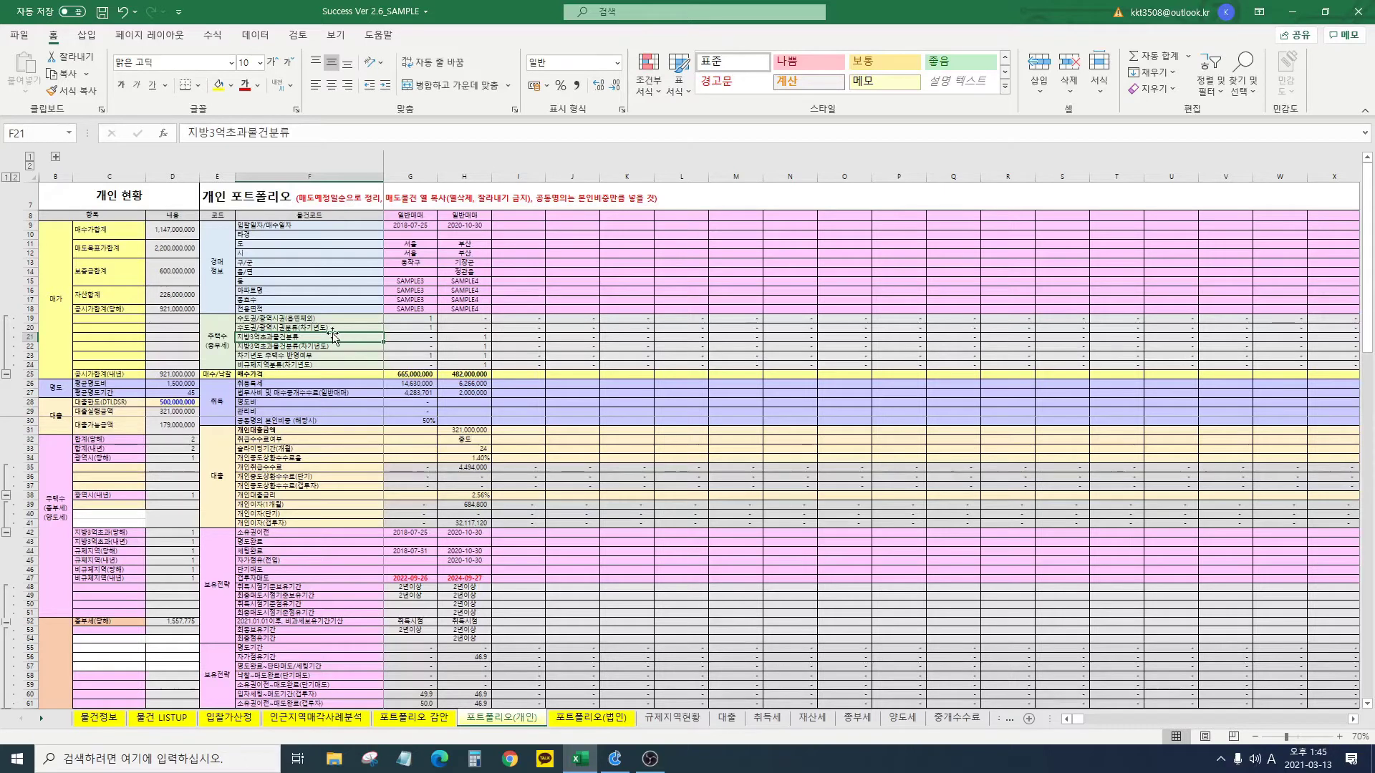
Step: Compare the 수도권/광역시권(읍면제외) label in F19 with the 지방3억초과물건분류 label in F21
click(287, 318)
click(286, 336)
click(300, 310)
click(293, 337)
click(288, 319)
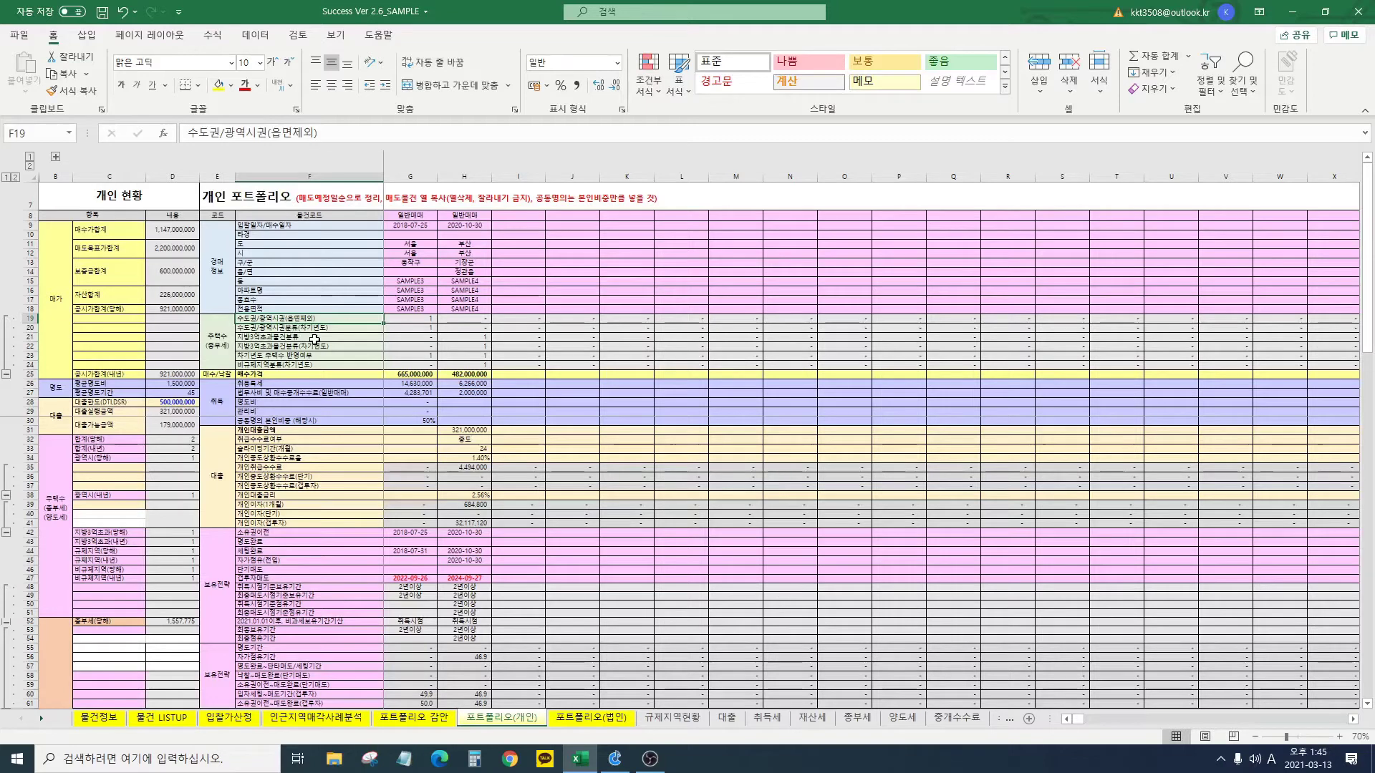
click(315, 338)
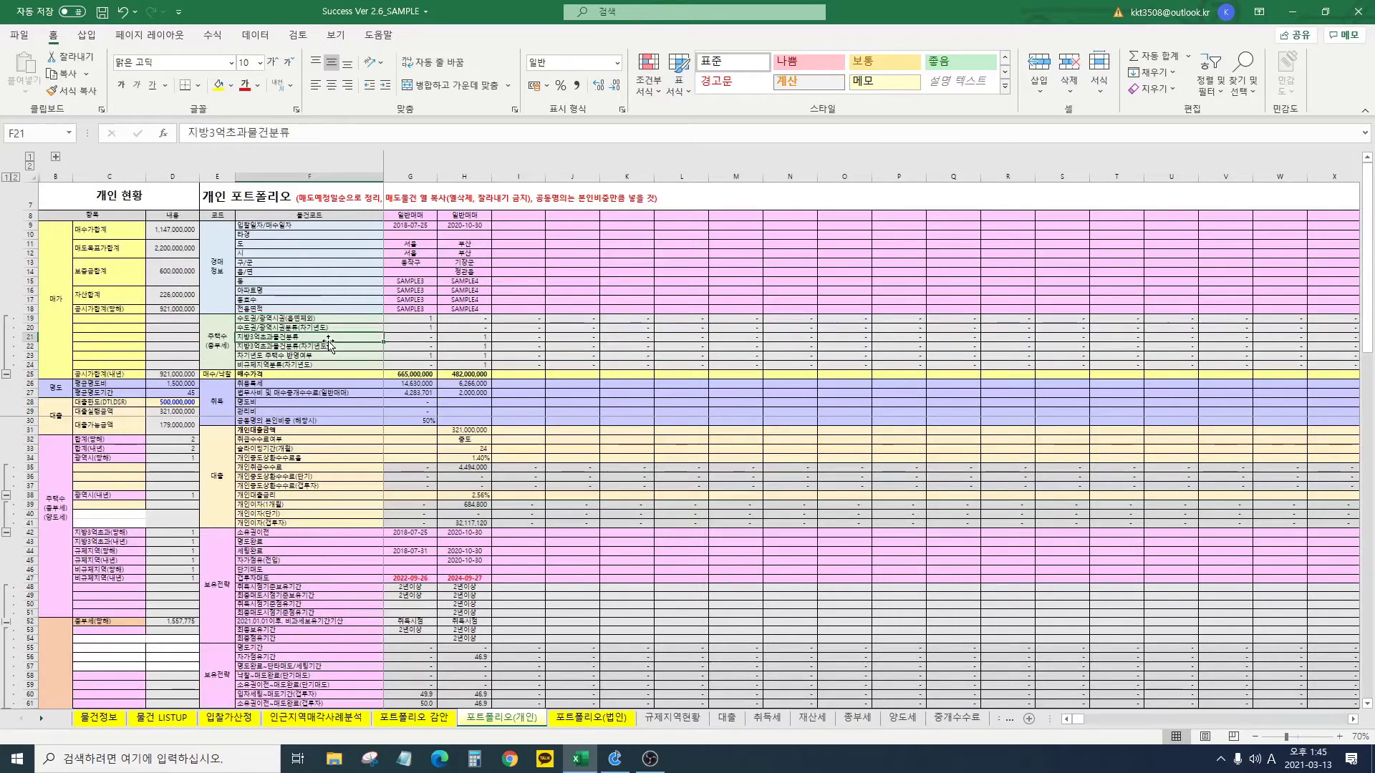
click(325, 320)
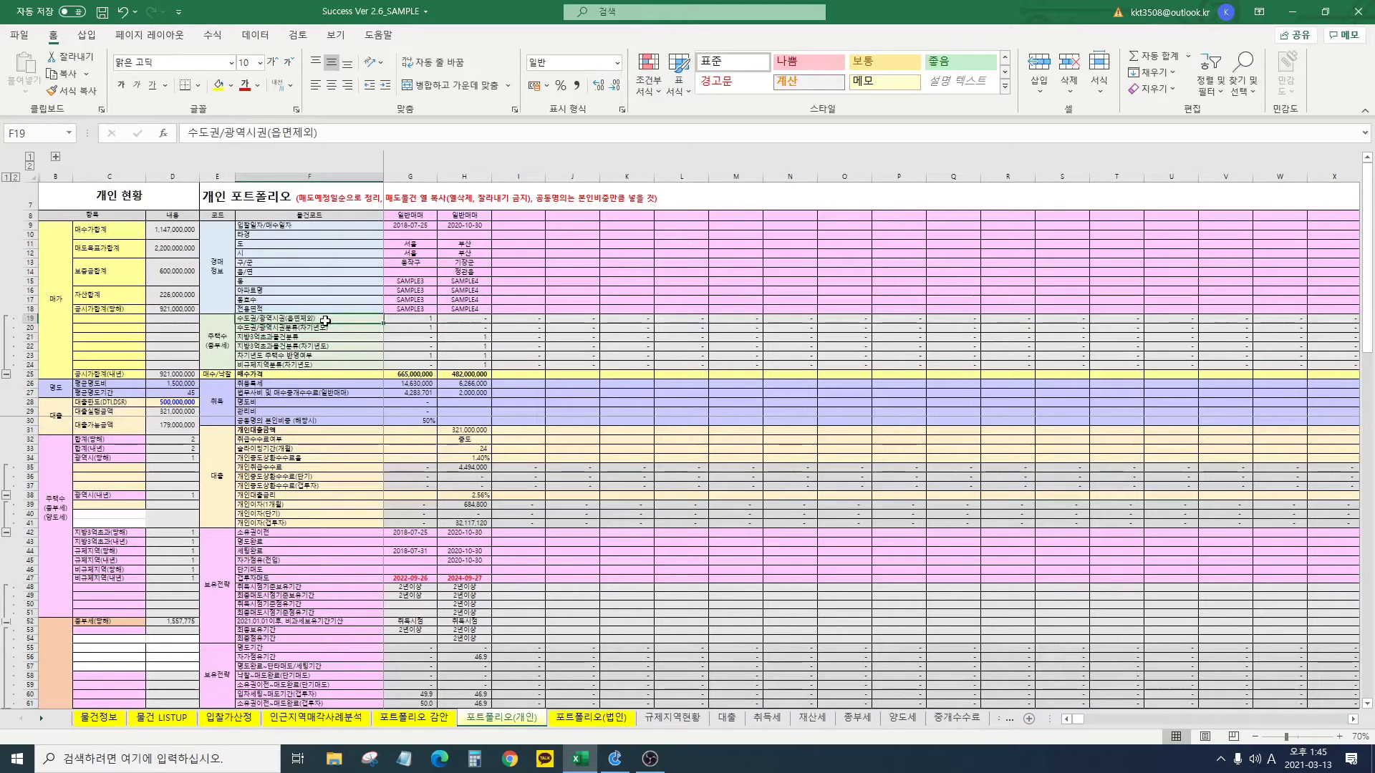
Step: Review the COUNTIF formula in G19 against its 수도권/광역시권(읍면제외) label in F19 and the adjacent label F20
click(416, 319)
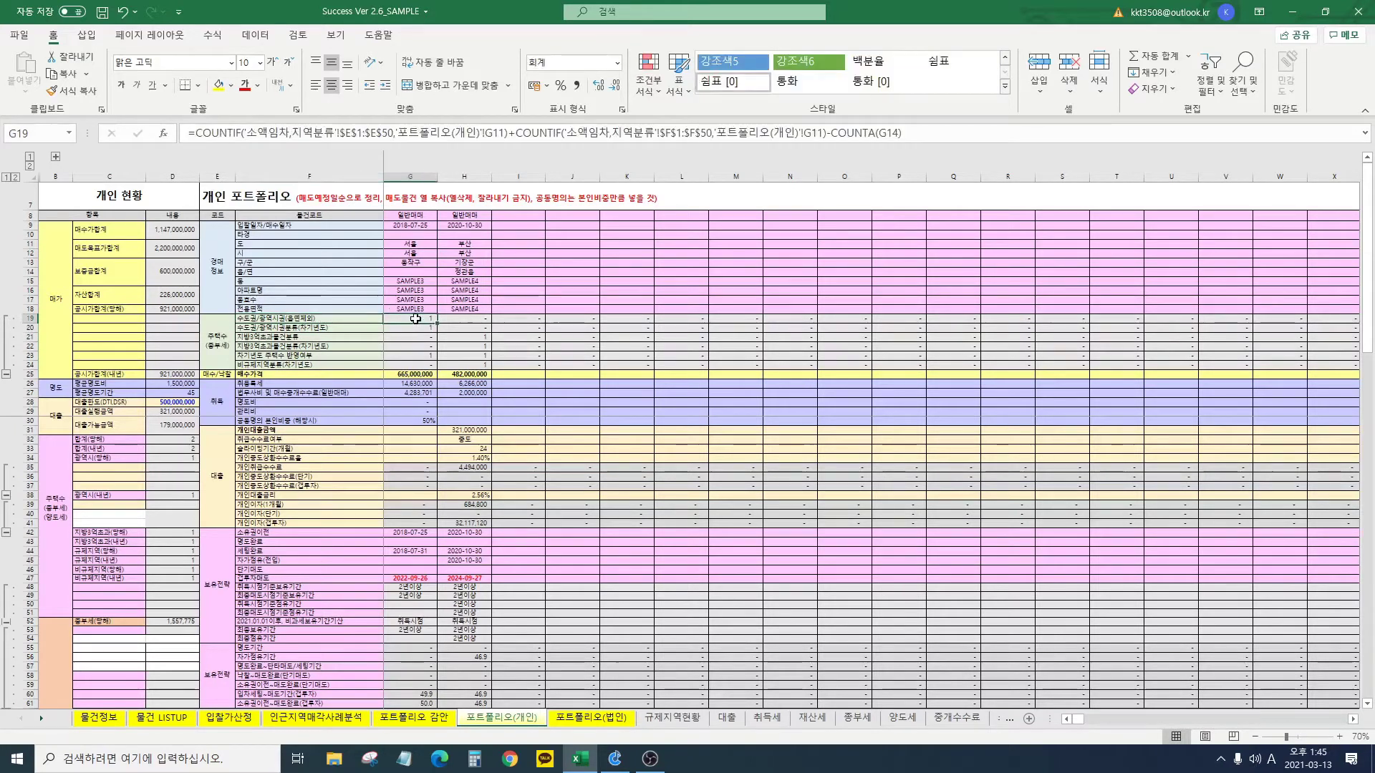
click(265, 323)
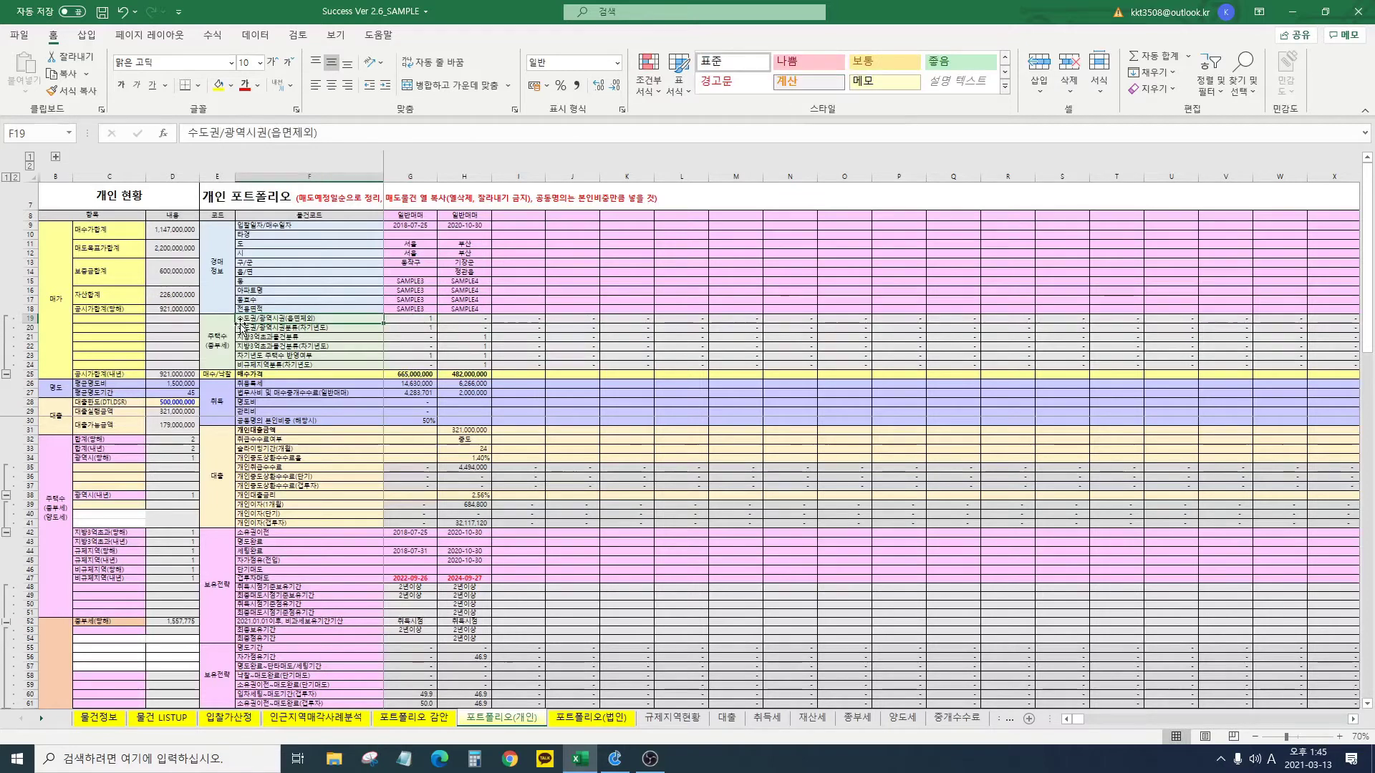
click(418, 319)
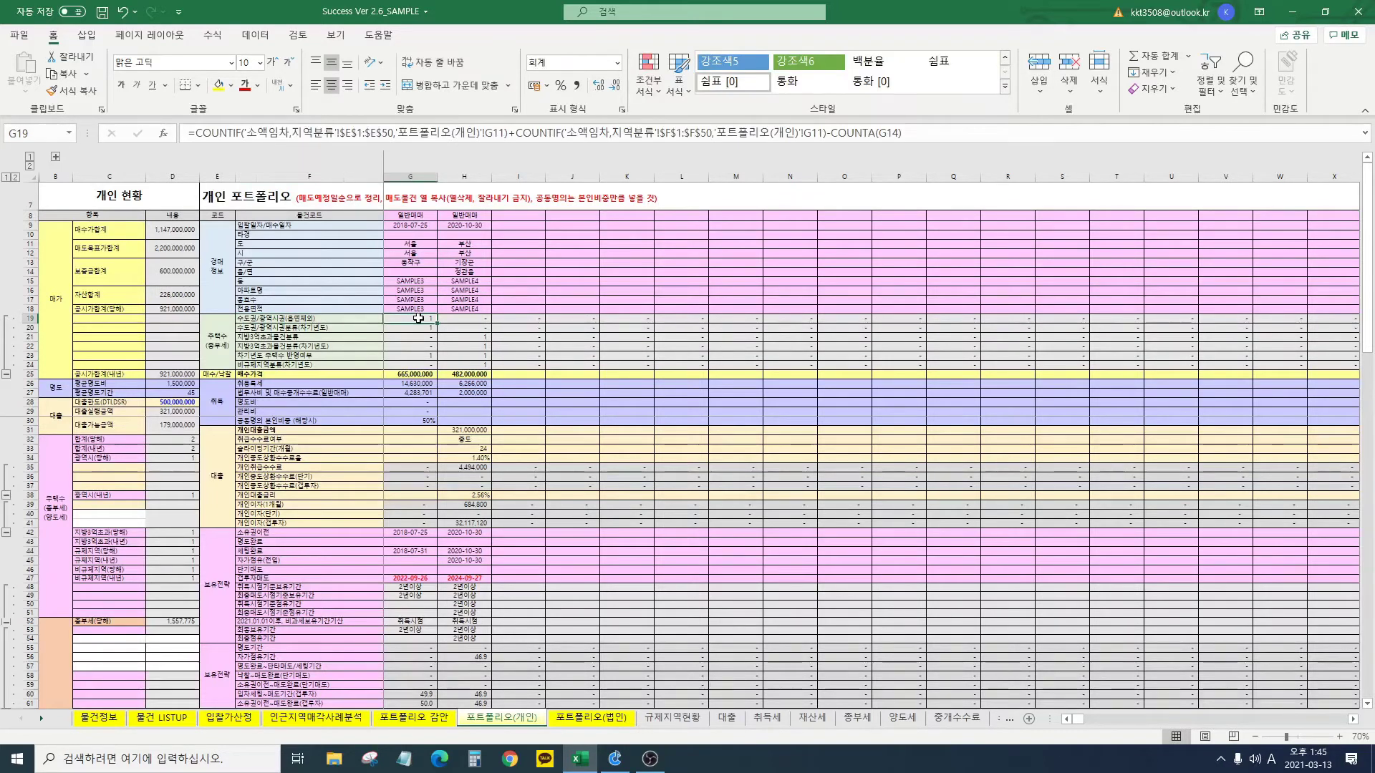
drag(258, 327, 276, 320)
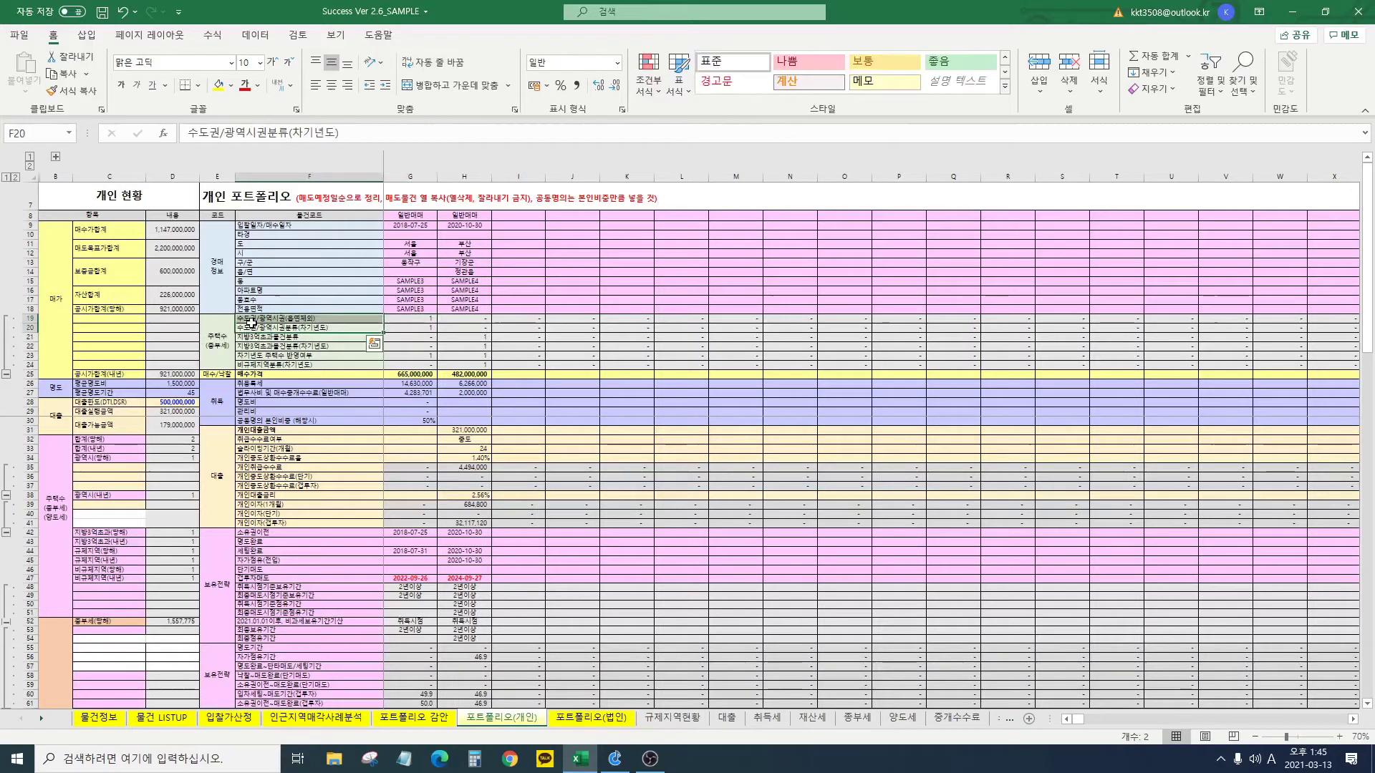
click(275, 320)
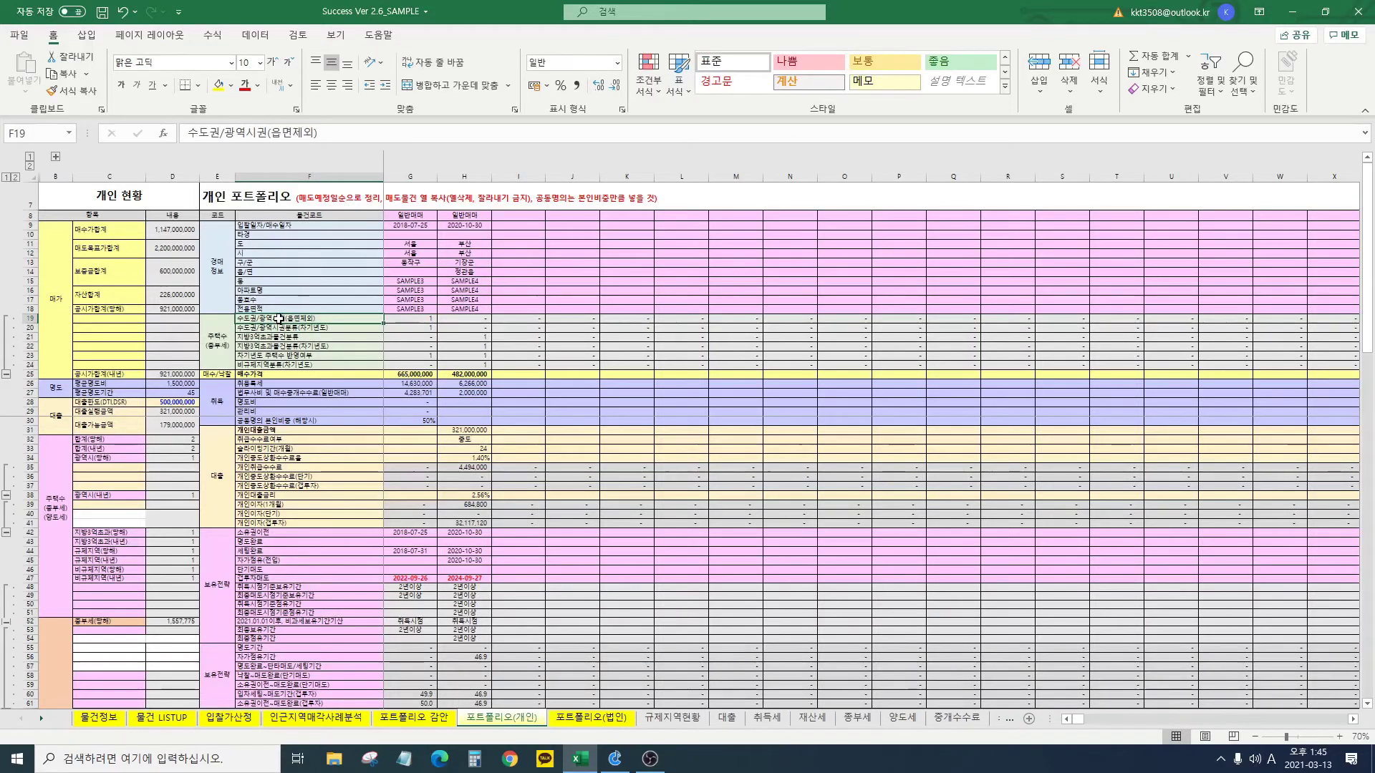
click(413, 318)
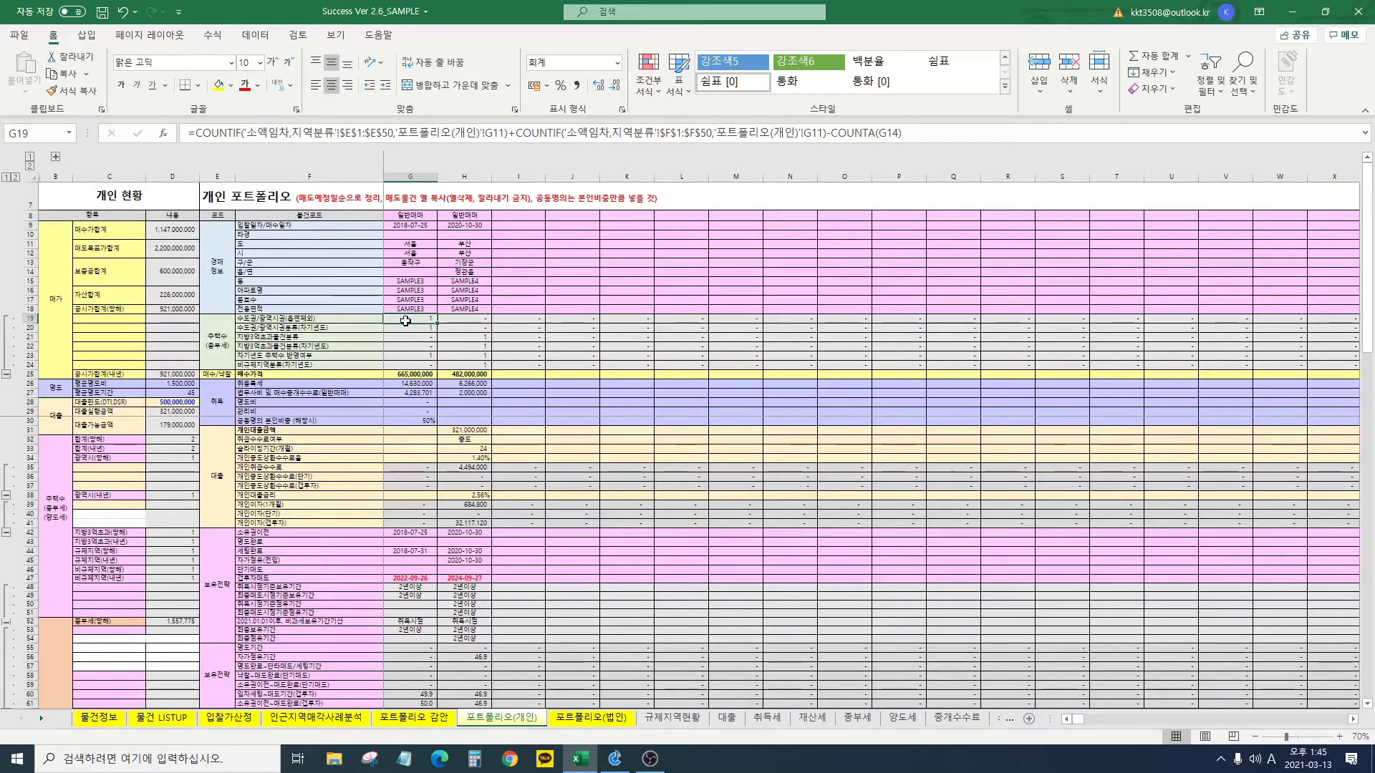
Step: Examine the 부산 property's 구/군 cell H13, its classification formula in H19, and its 읍/면 cell H14
drag(464, 215, 468, 265)
click(468, 263)
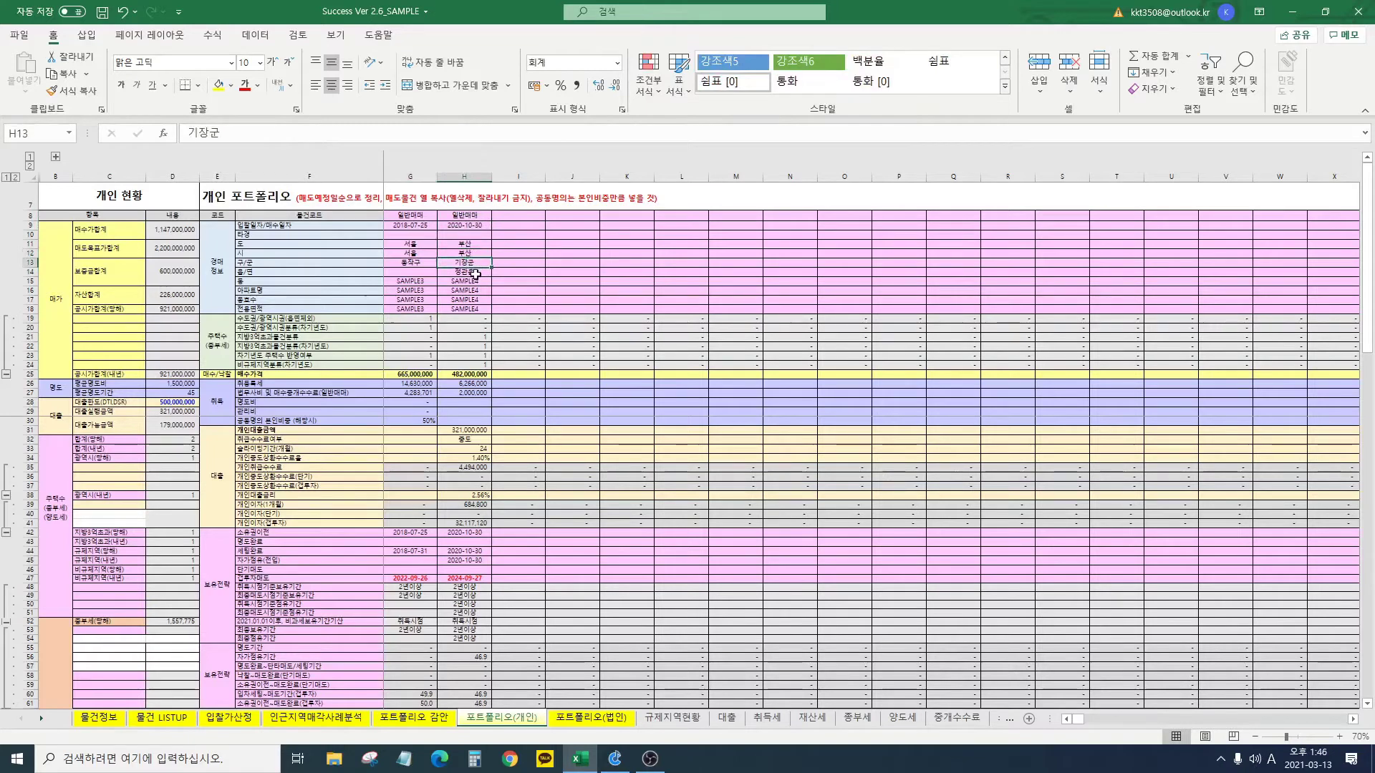
click(470, 318)
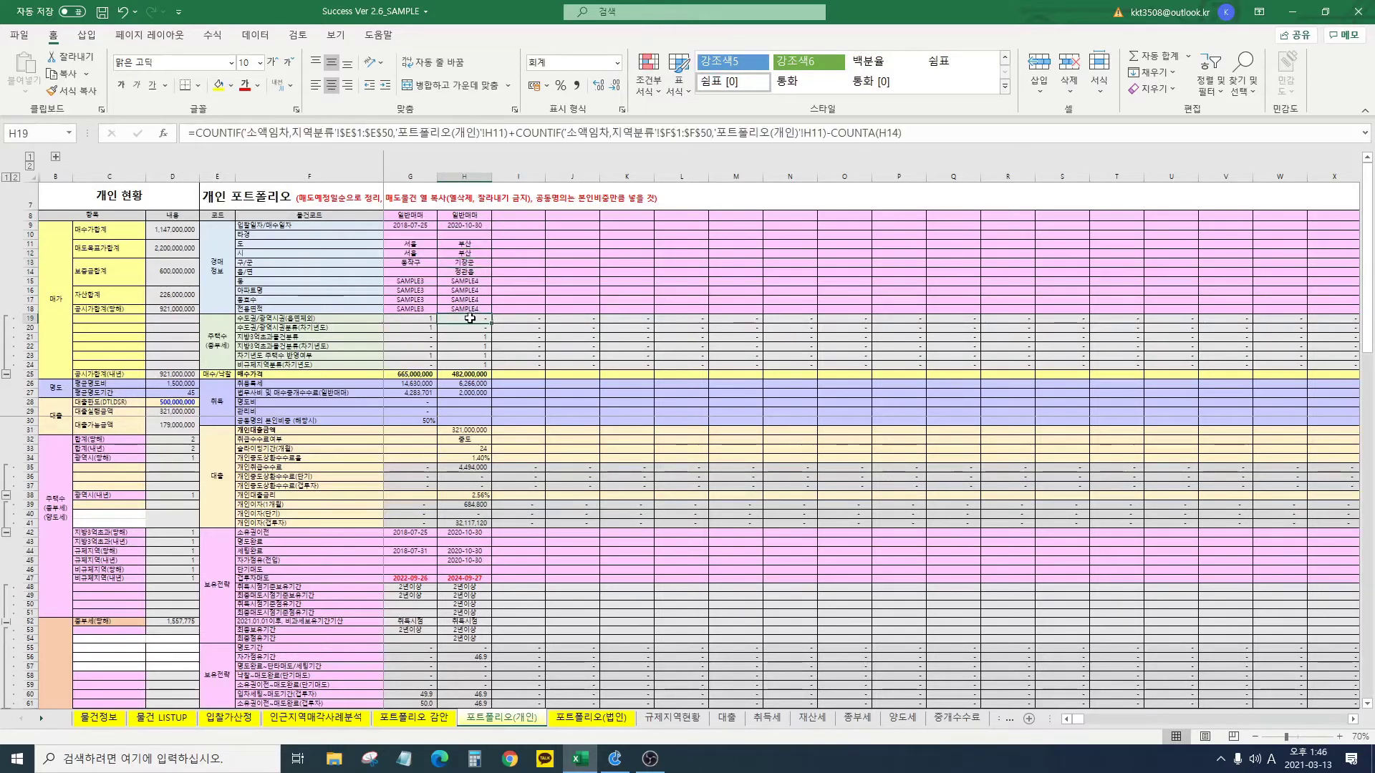
click(472, 273)
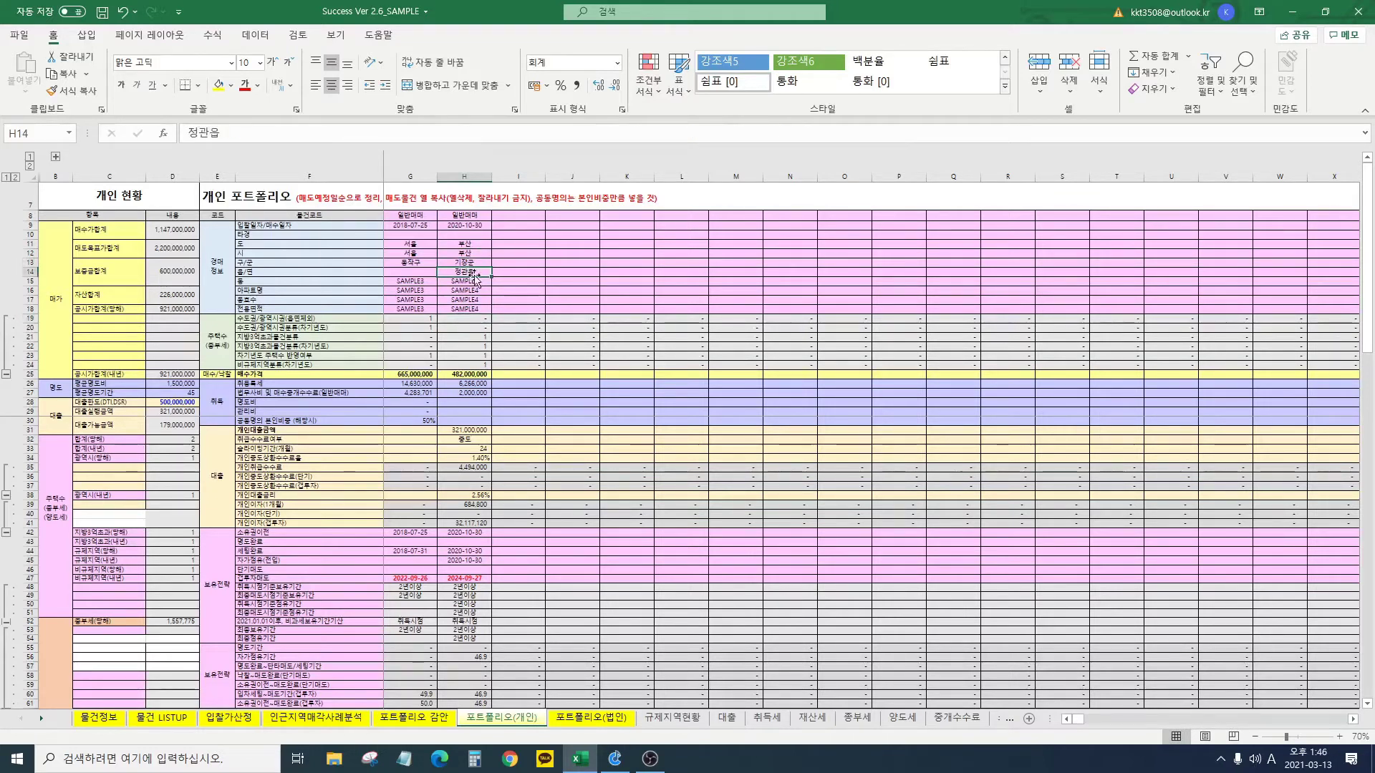
Step: Try a lower 공시가격 in H65 for the 부산 property, check the 주택수 classification rows, and undo the change
scroll(444, 605, down, 6)
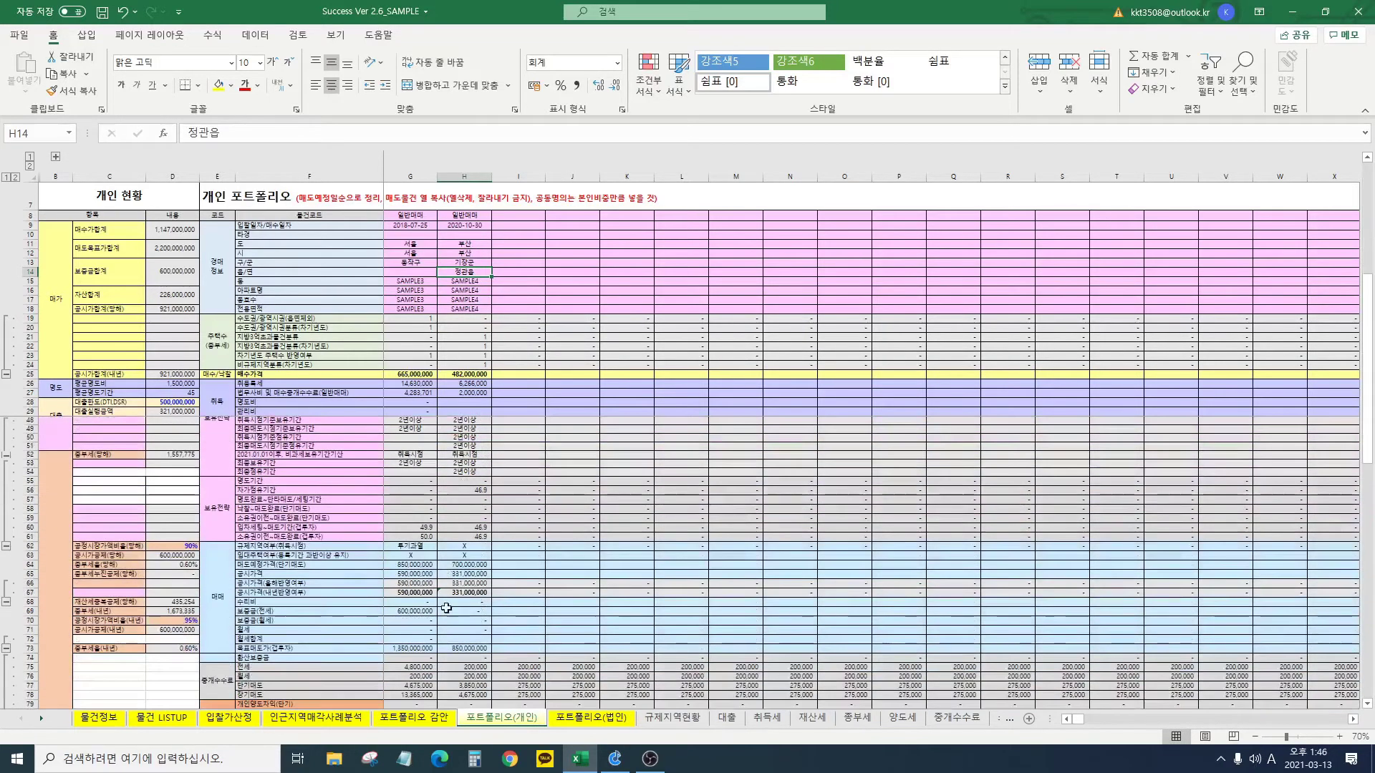
click(478, 583)
scroll(530, 448, up, 6)
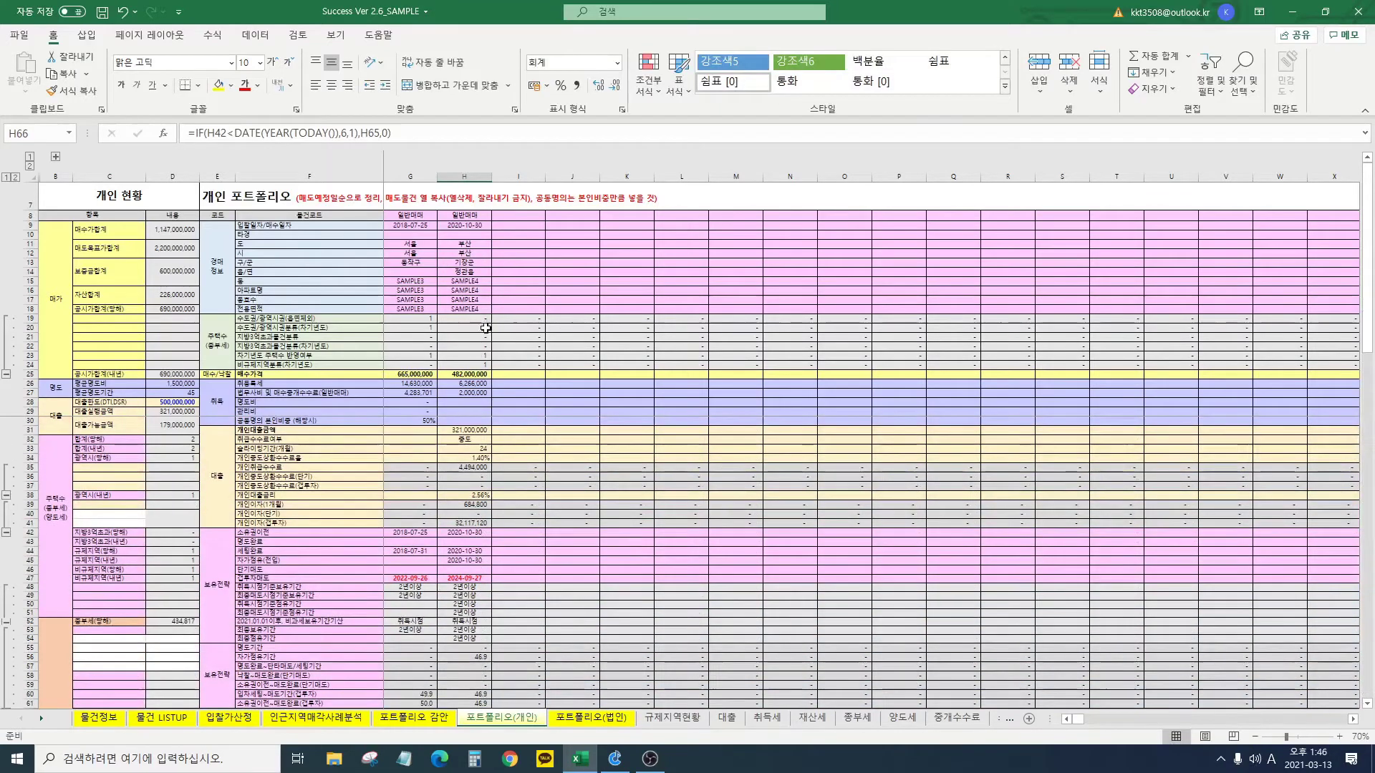
scroll(474, 408, down, 1)
scroll(475, 408, down, 6)
key(ctrl+z)
key(ctrl+z)
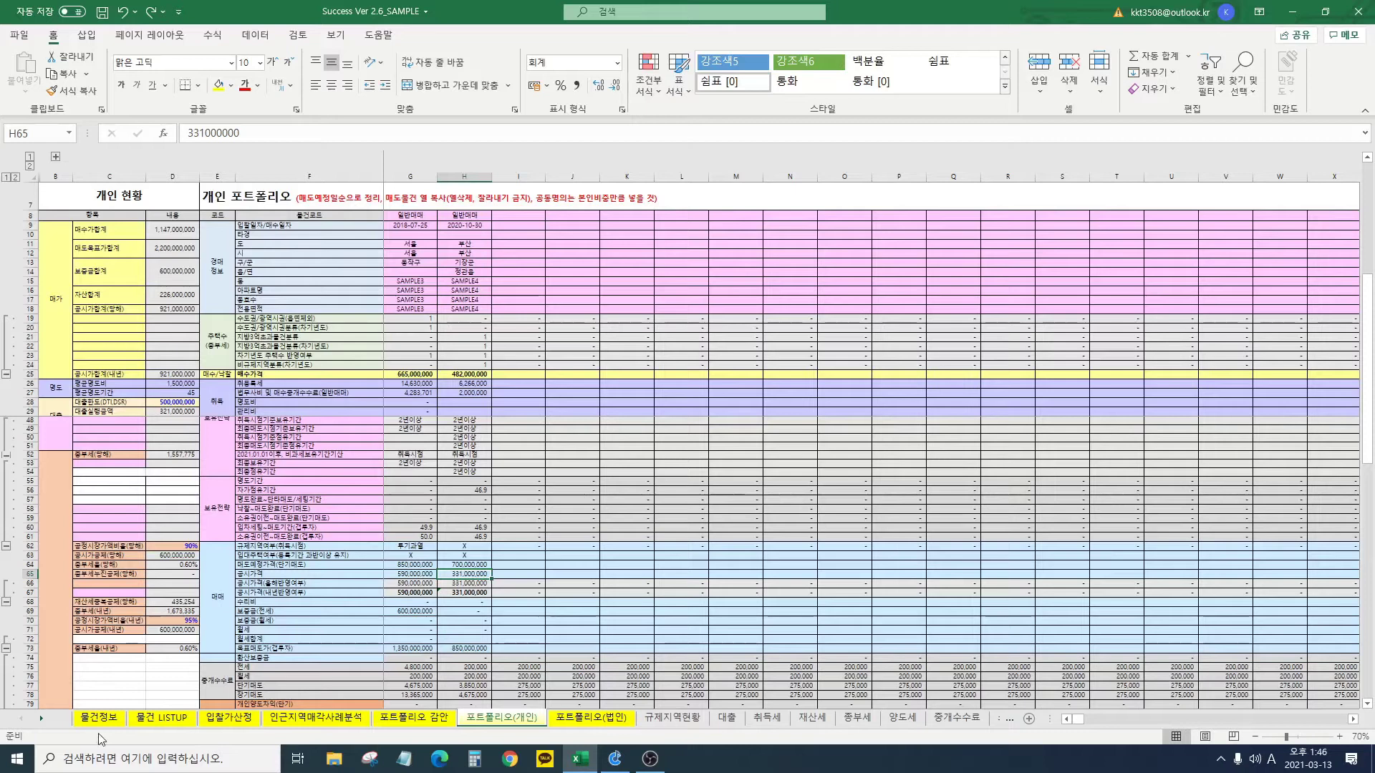
Step: Return to the 물건정보 sheet and select the last 물건코드 cell, BLS7
click(117, 718)
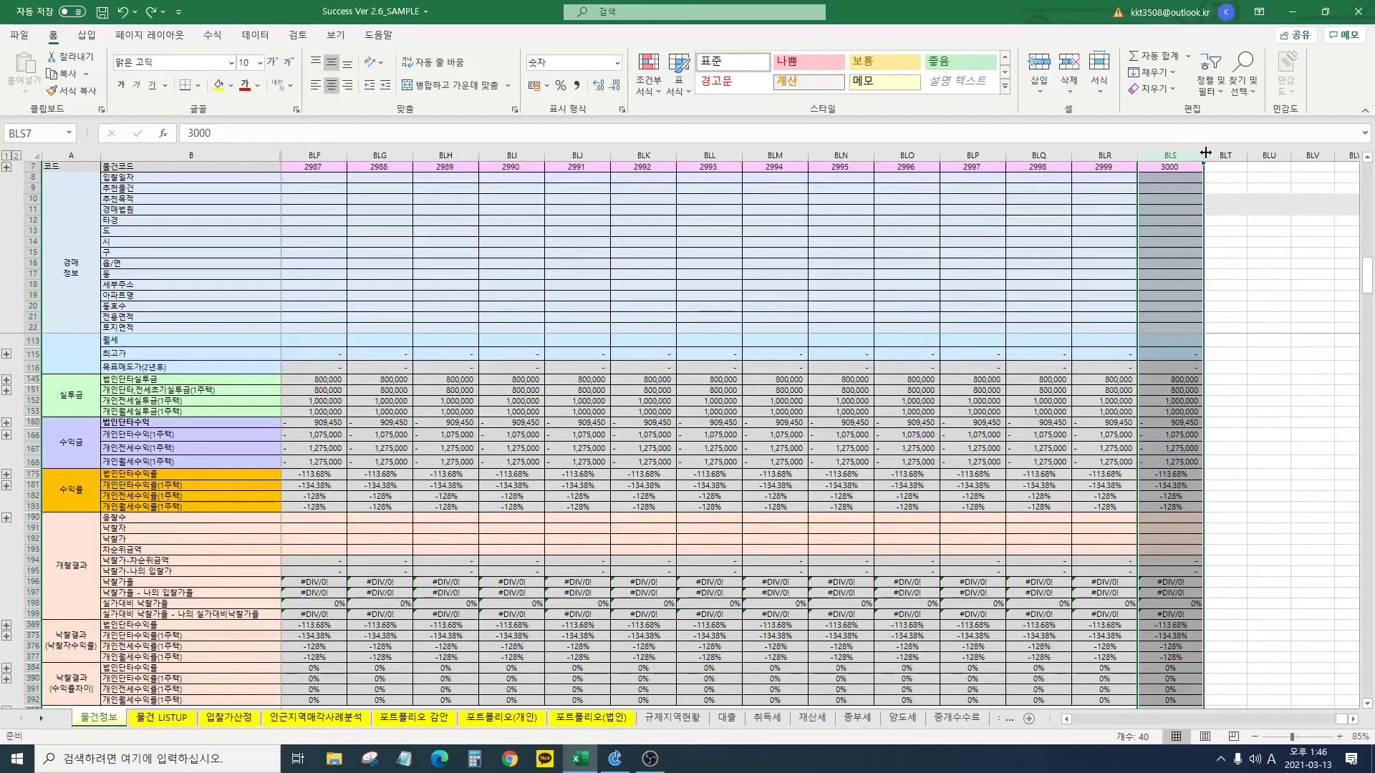
click(1170, 167)
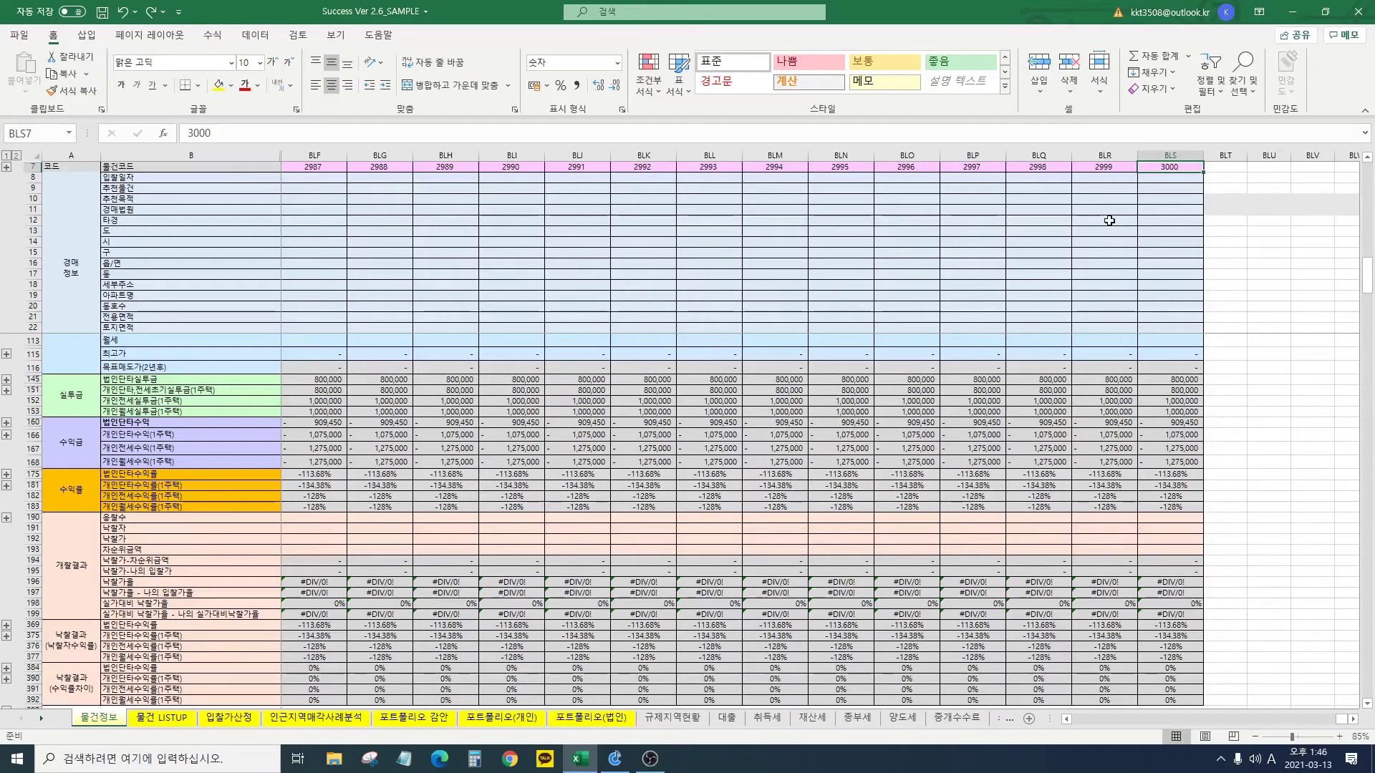
Step: Highlight the 읍/면 cells F14:H14 on the 포트폴리오(개인) sheet and G14:AZ14 on the 포트폴리오 감안 sheet
click(435, 725)
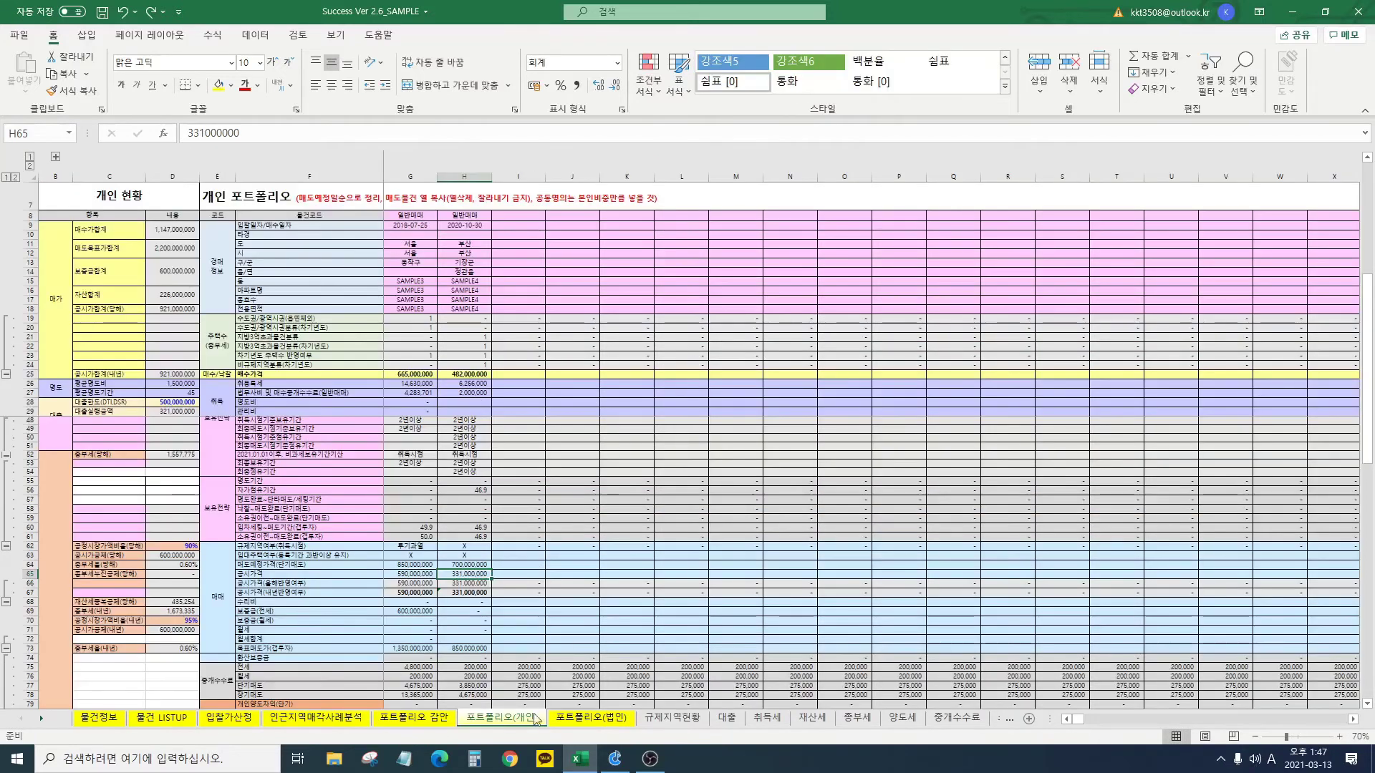
key(ctrl+Page_Down)
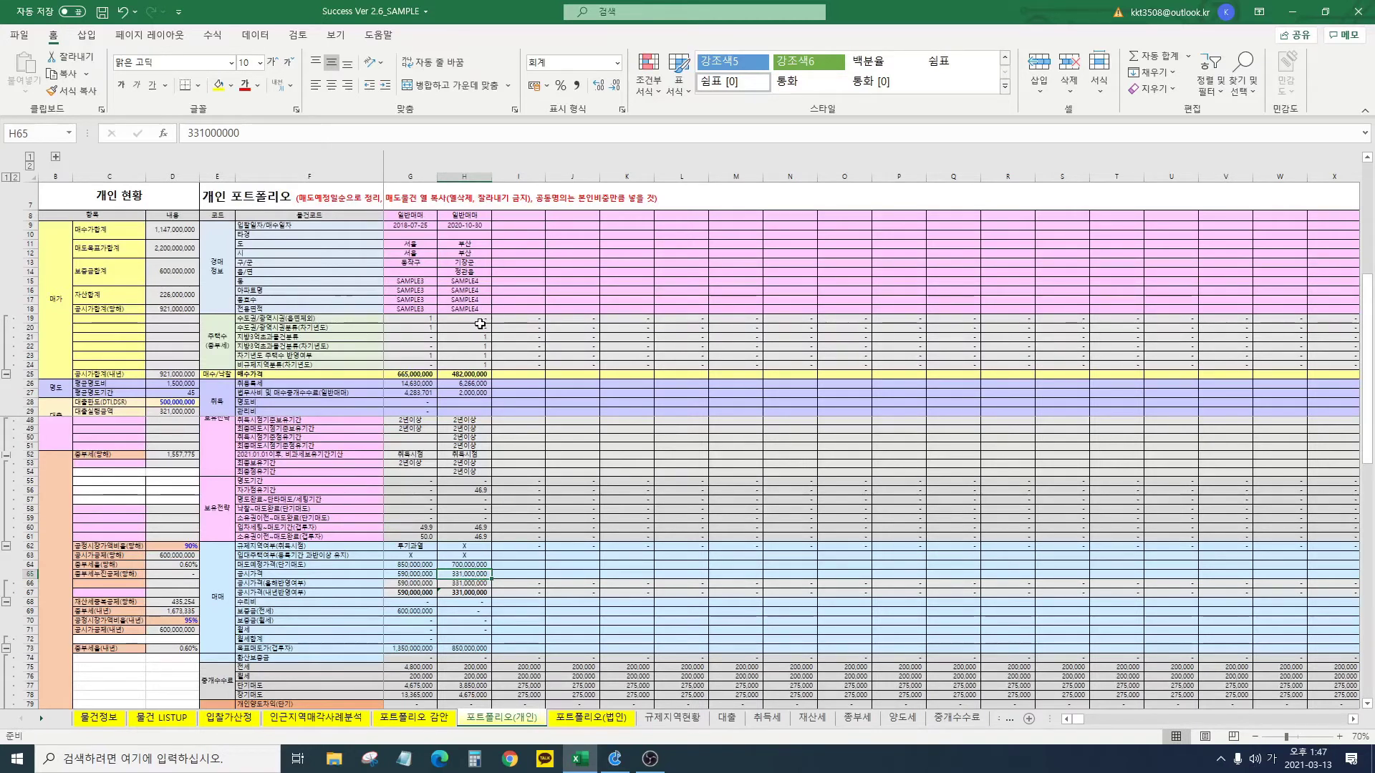
drag(295, 271, 466, 273)
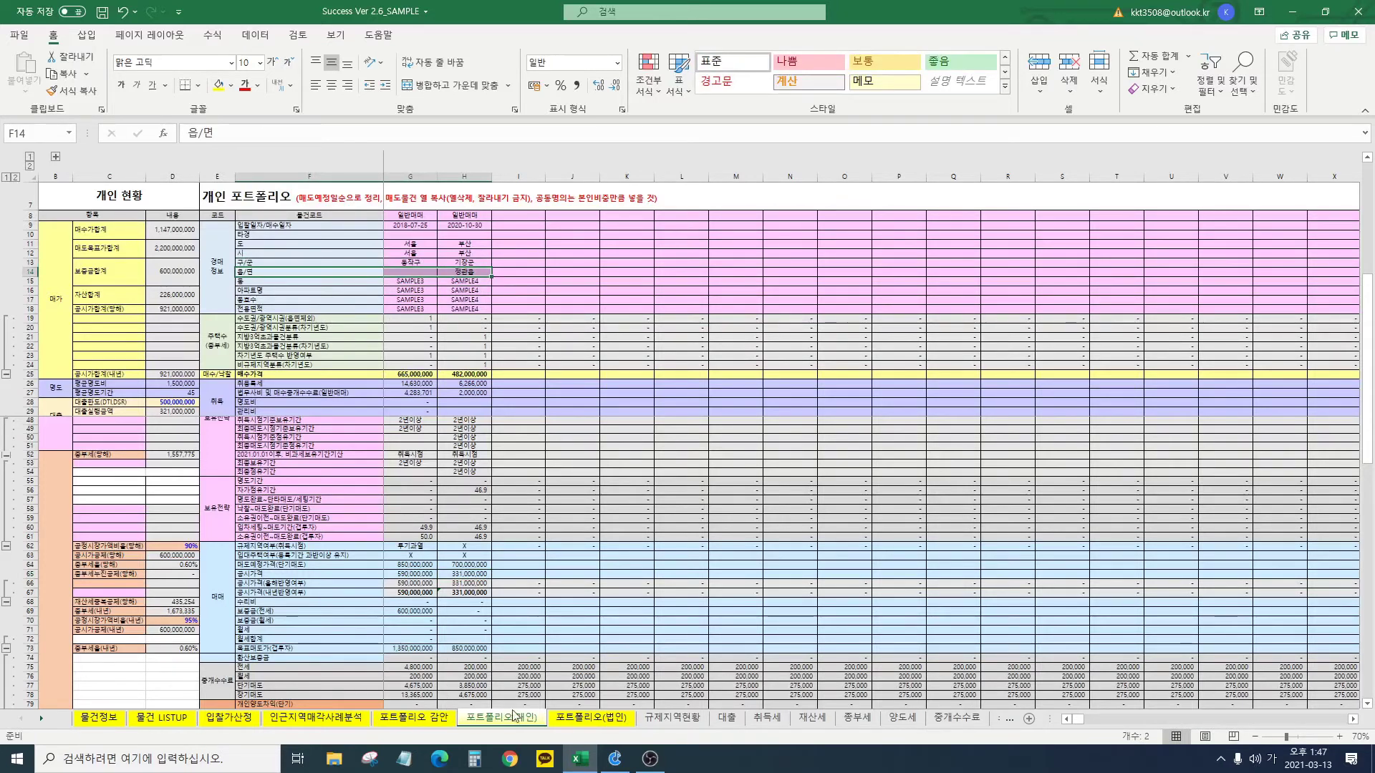
click(410, 718)
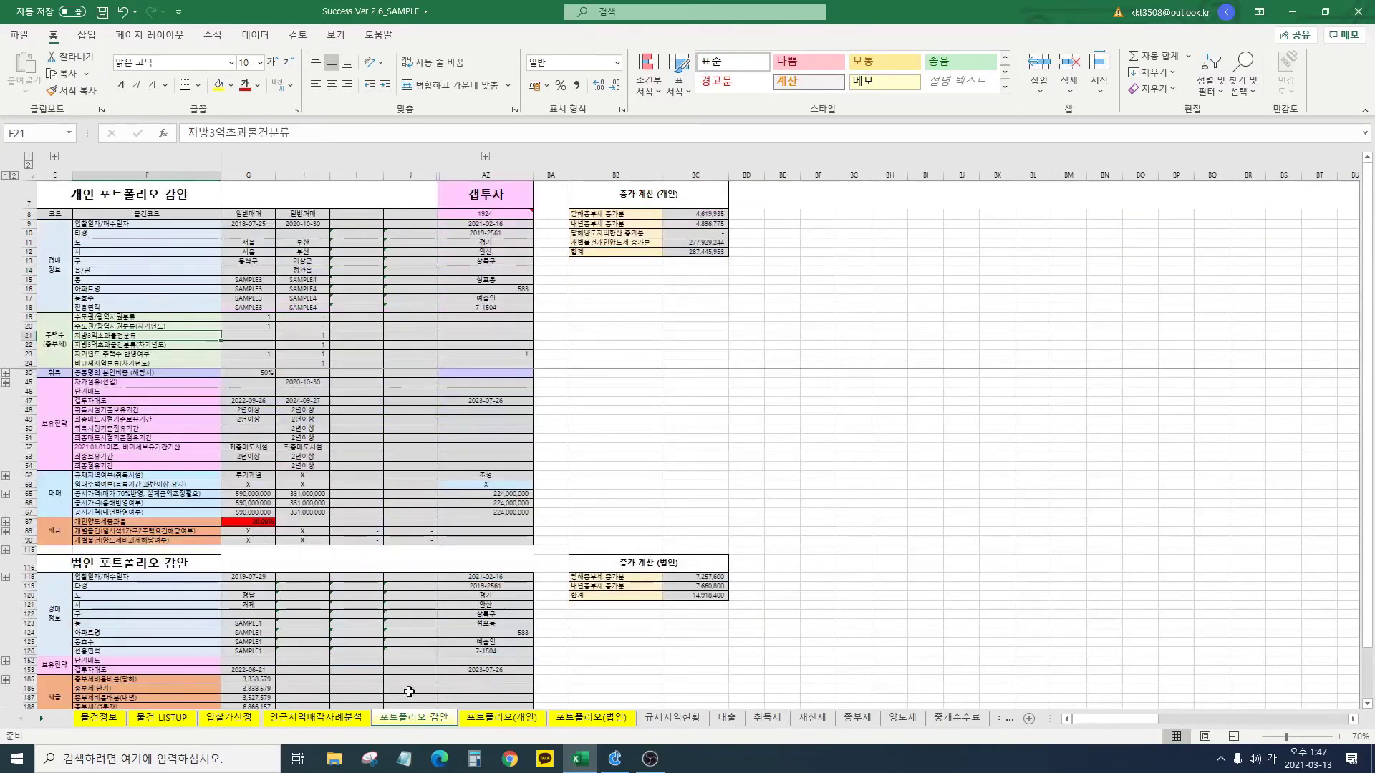
drag(231, 270, 466, 275)
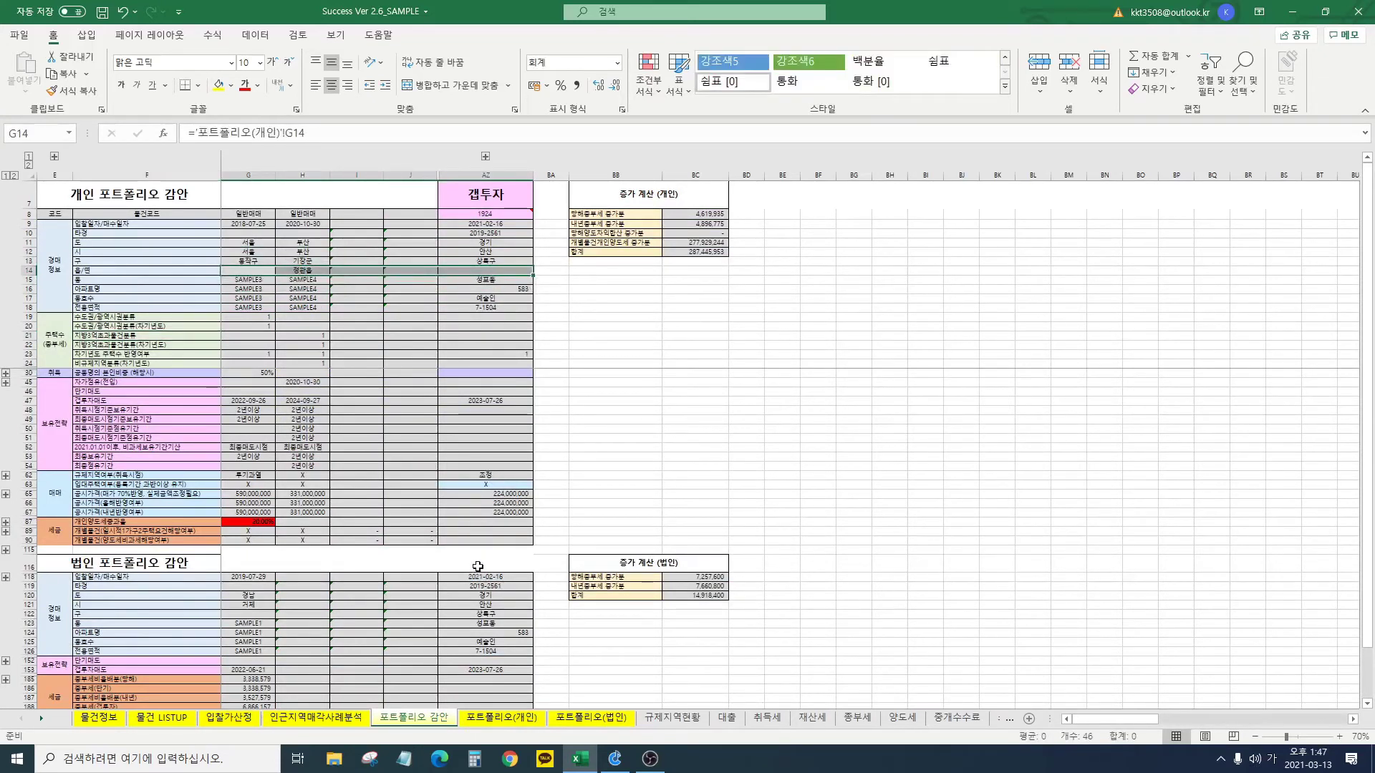